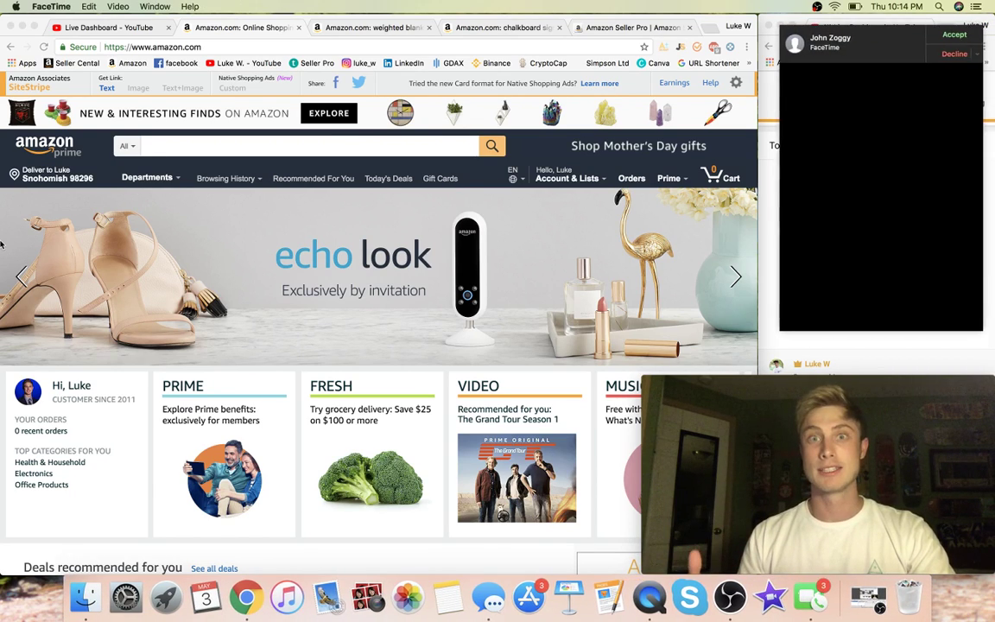
- Decline the incoming FaceTime call
{"action": "left_click", "coordinate": [952, 55]}
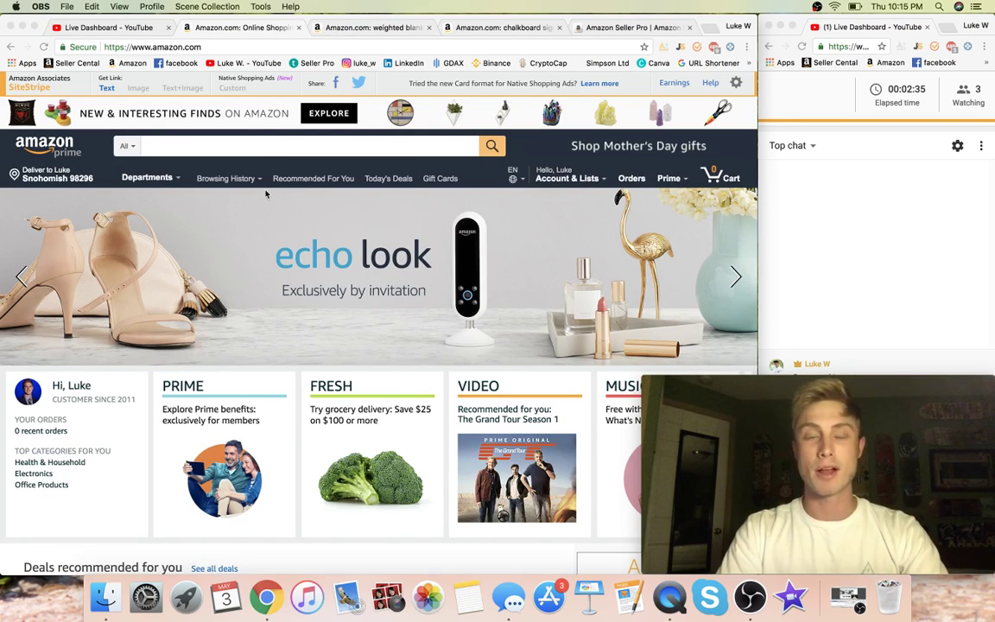
- Search Amazon for "pocket hose" by entering "pocket" and picking the matching suggestion
{"action": "left_click", "coordinate": [172, 140]}
{"action": "left_click", "coordinate": [175, 148]}
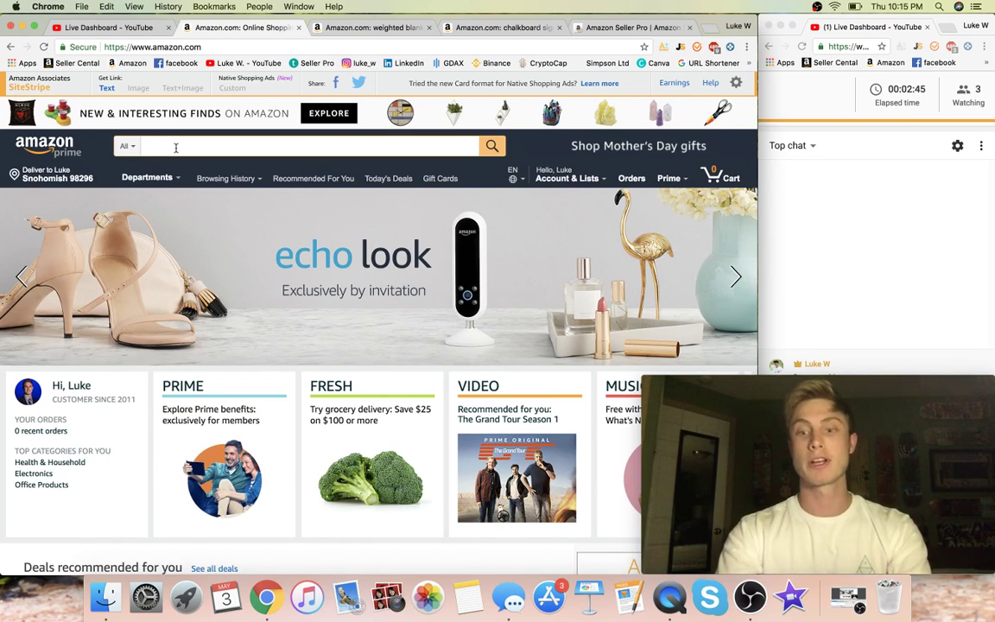
{"action": "left_click", "coordinate": [148, 146]}
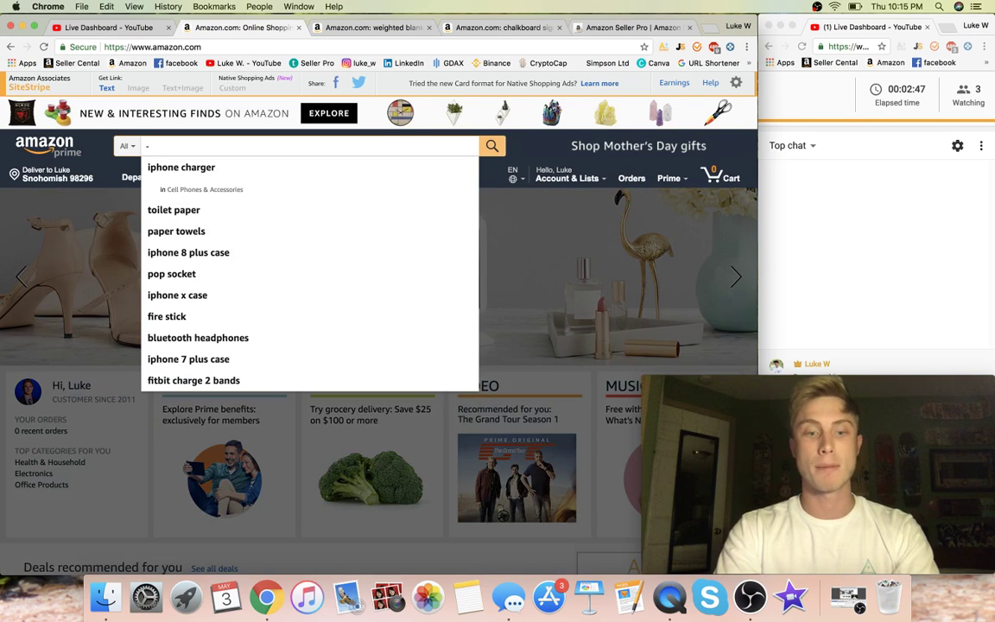
{"action": "key", "text": "Escape"}
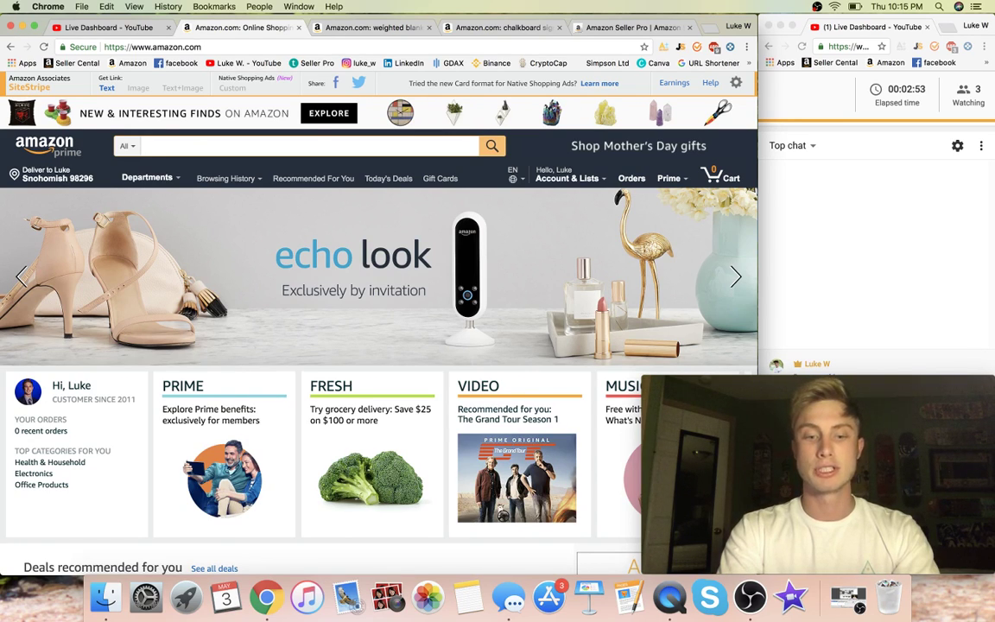
{"action": "type", "text": "pocket"}
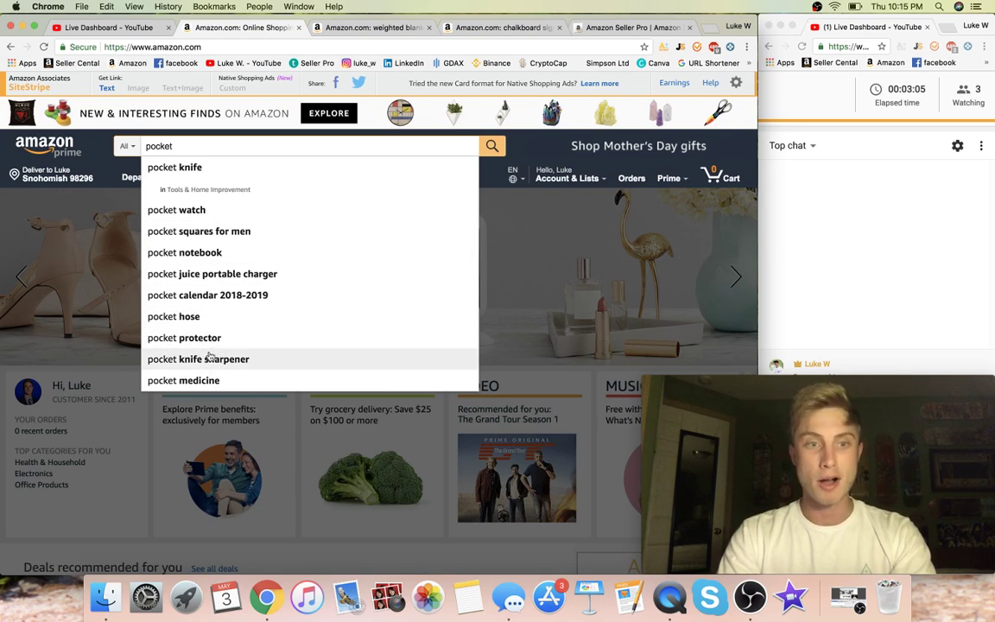
{"action": "left_click", "coordinate": [216, 321]}
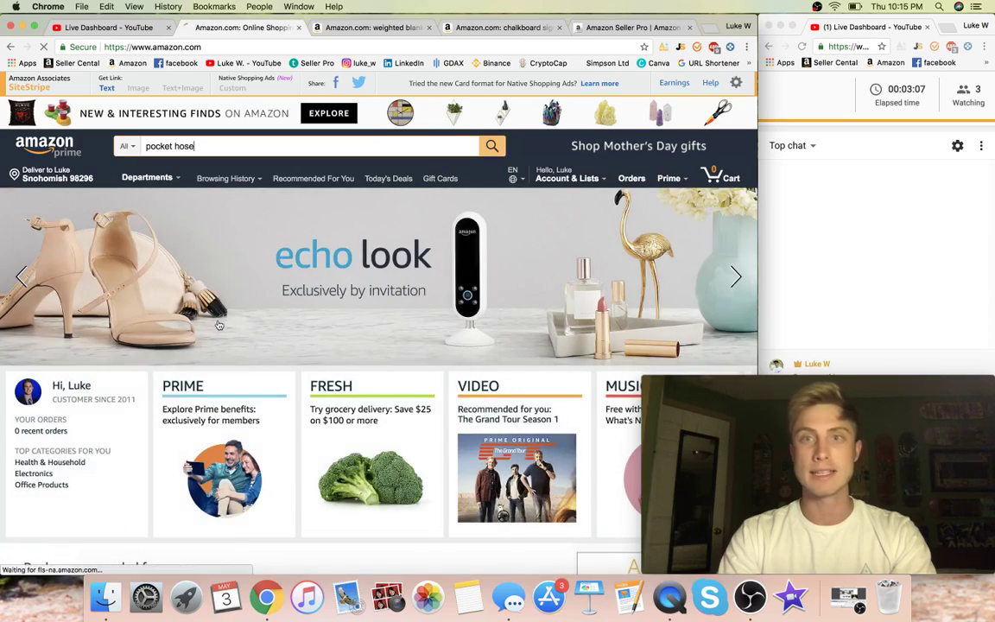
- Skim the pocket hose results and run the Jungle Scout extension on them
{"action": "scroll", "coordinate": [453, 325], "scroll_direction": "down", "scroll_amount": 3}
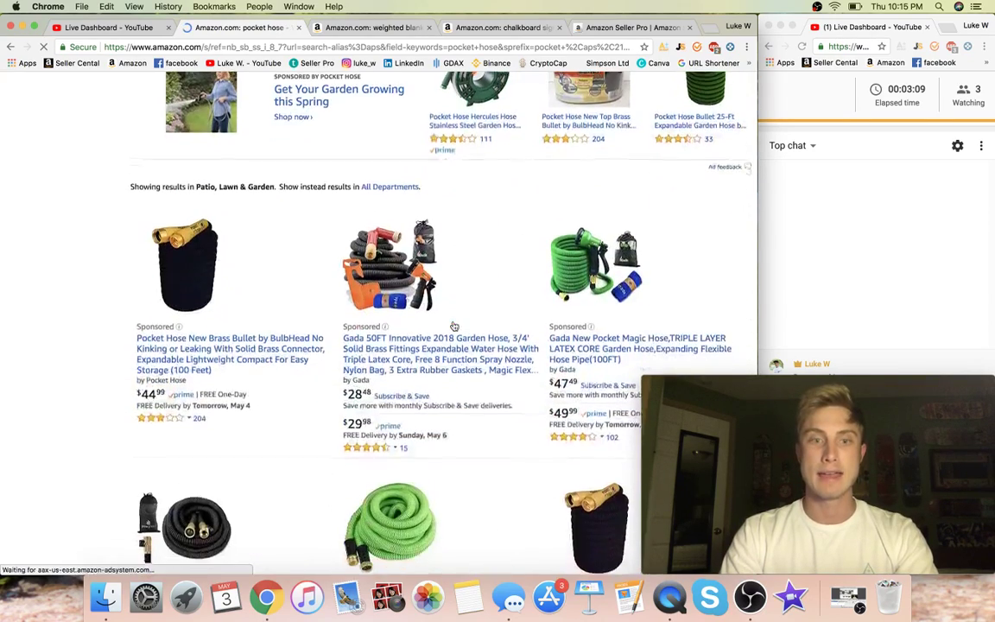
{"action": "scroll", "coordinate": [455, 326], "scroll_direction": "down", "scroll_amount": 2}
{"action": "scroll", "coordinate": [455, 326], "scroll_direction": "up", "scroll_amount": 3}
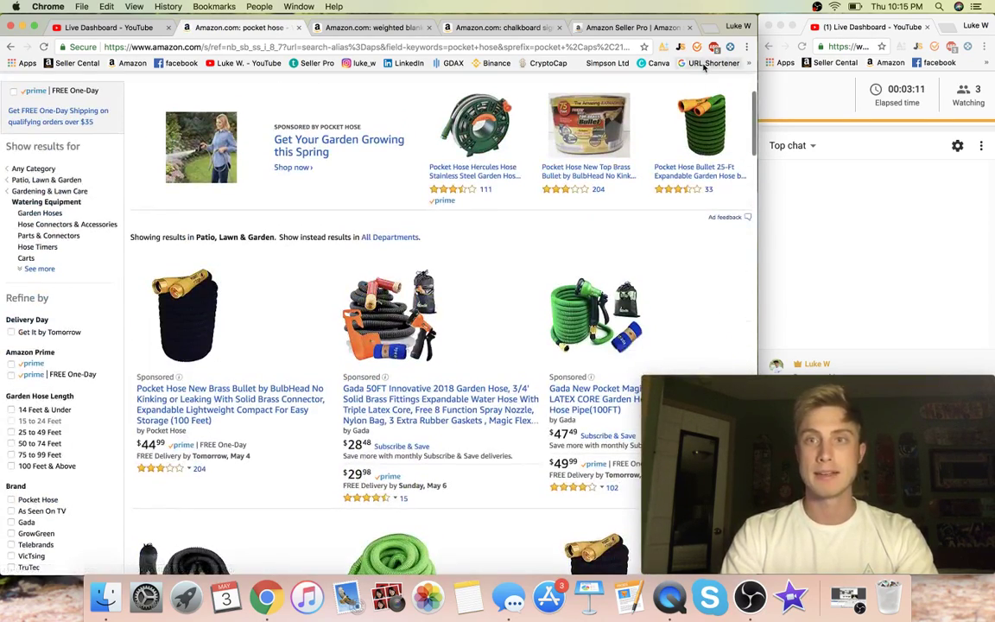
{"action": "scroll", "coordinate": [682, 129], "scroll_direction": "up", "scroll_amount": 3}
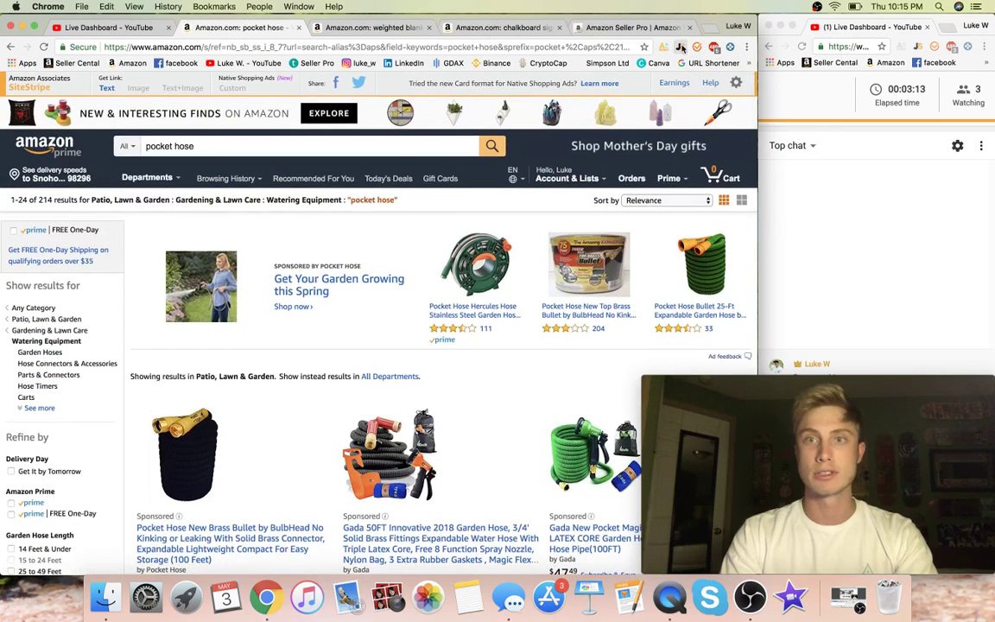
{"action": "left_click", "coordinate": [681, 47]}
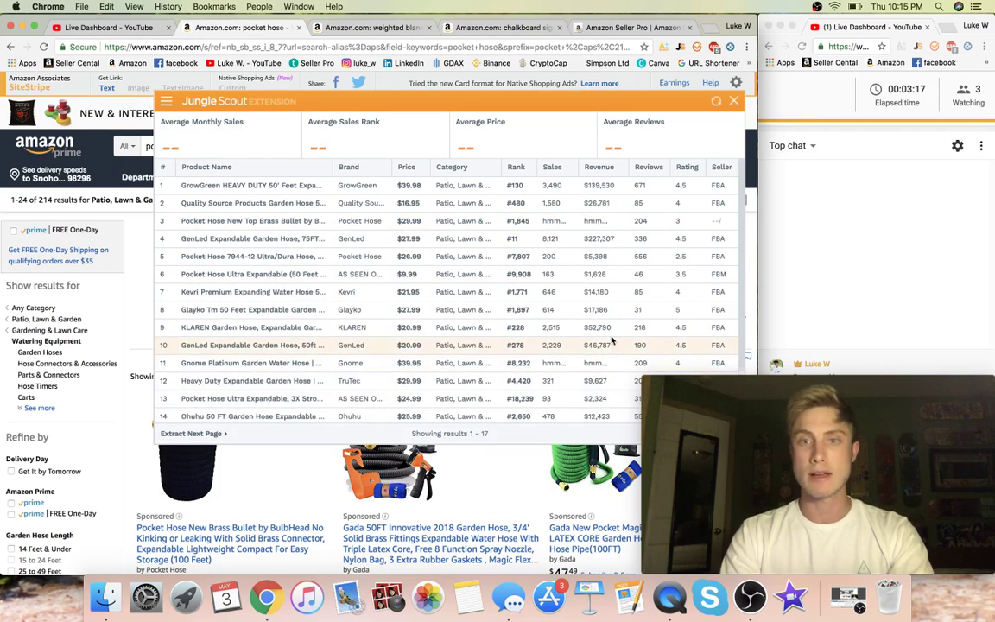
- Shrink the webcam movie recording window so that it covers less of the Jungle Scout data
{"action": "left_click", "coordinate": [695, 412]}
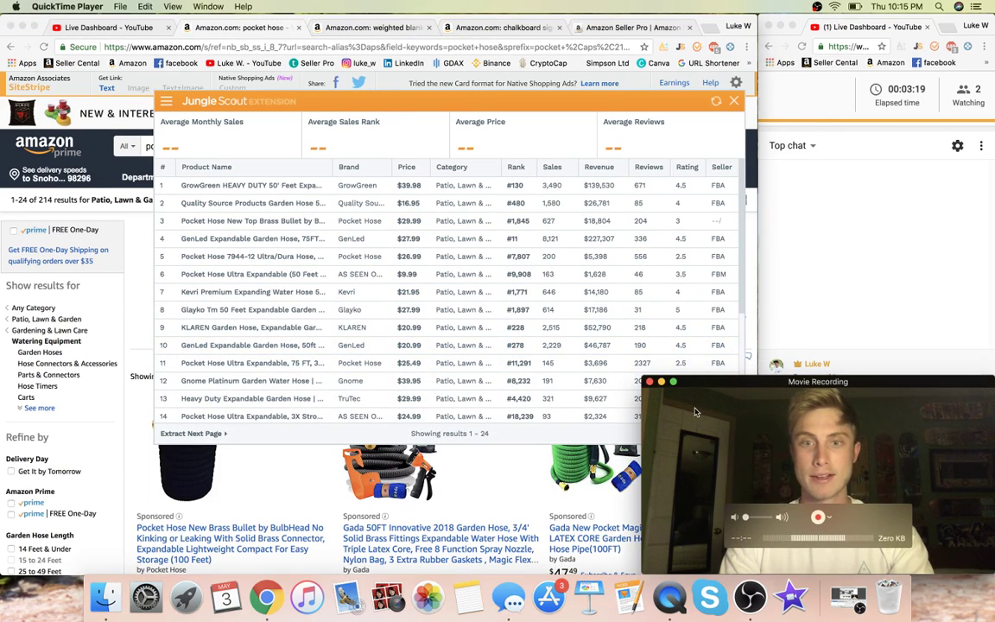
{"action": "left_click_drag", "start_coordinate": [643, 375], "coordinate": [711, 389]}
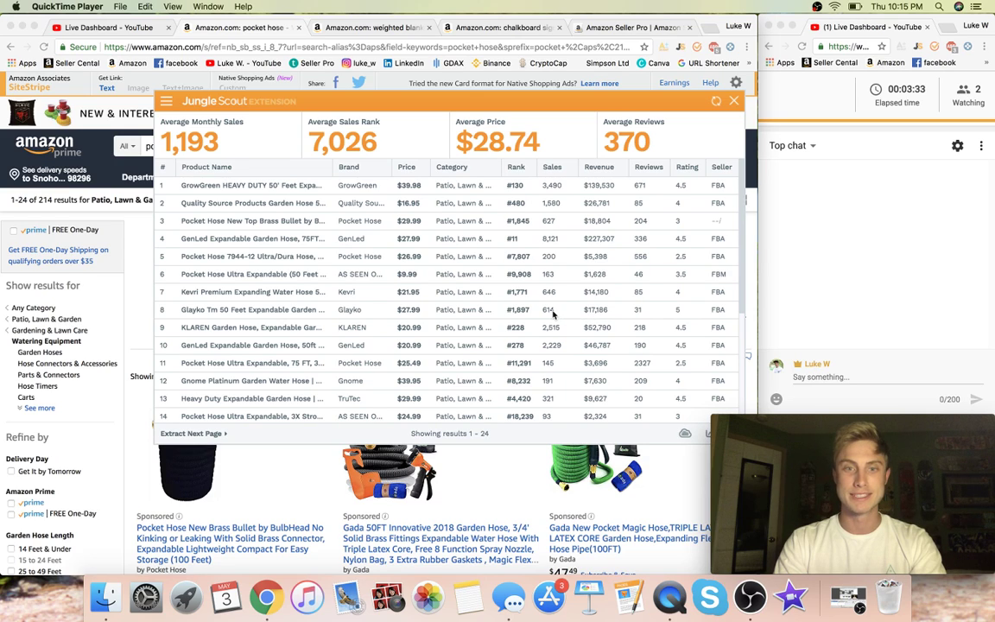
- Review the sales, revenue and review figures in the Jungle Scout table, including the GenLed 75FT hose, and close it
{"action": "left_click", "coordinate": [283, 310]}
{"action": "mouse_move", "coordinate": [279, 316]}
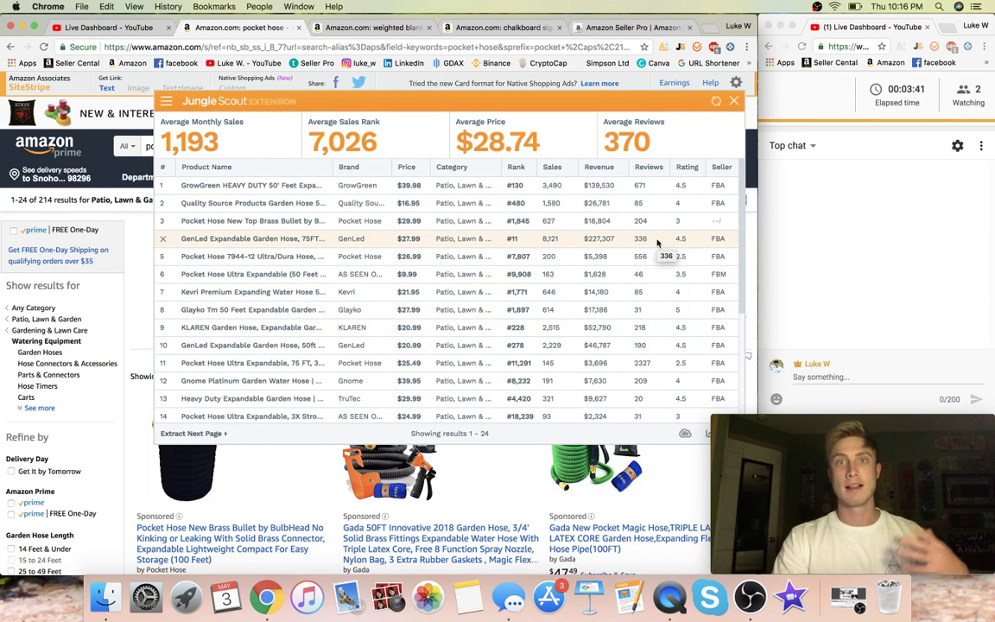
{"action": "left_click", "coordinate": [734, 101]}
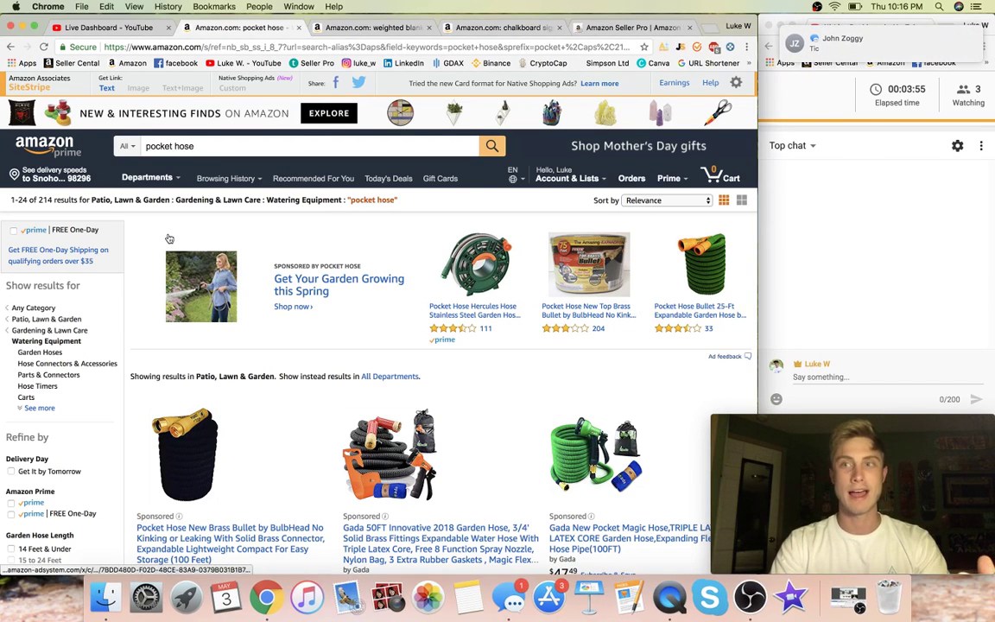
{"action": "mouse_move", "coordinate": [969, 55]}
{"action": "left_click", "coordinate": [974, 26]}
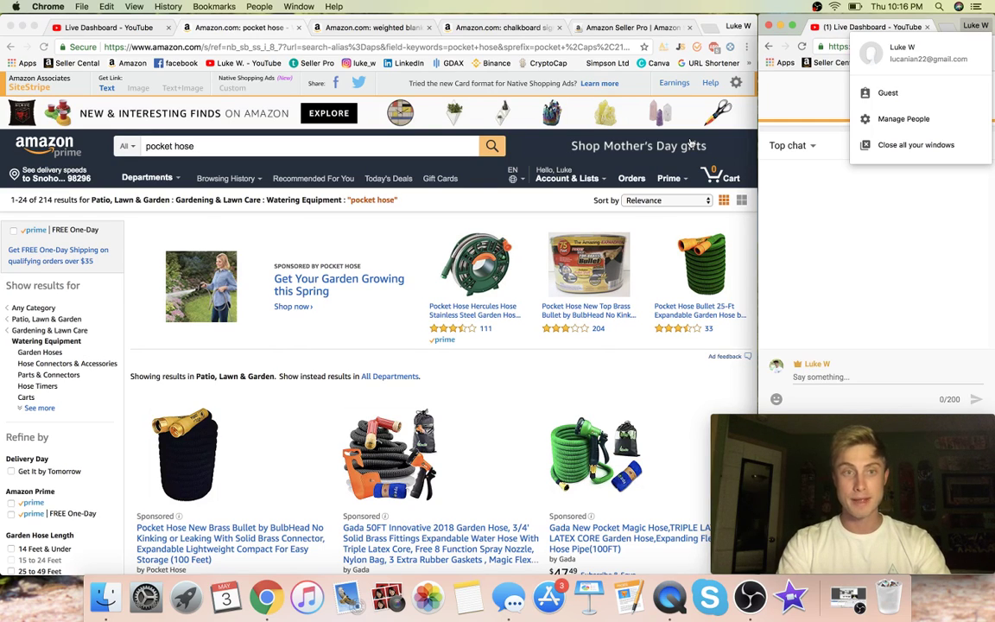
{"action": "left_click", "coordinate": [761, 167]}
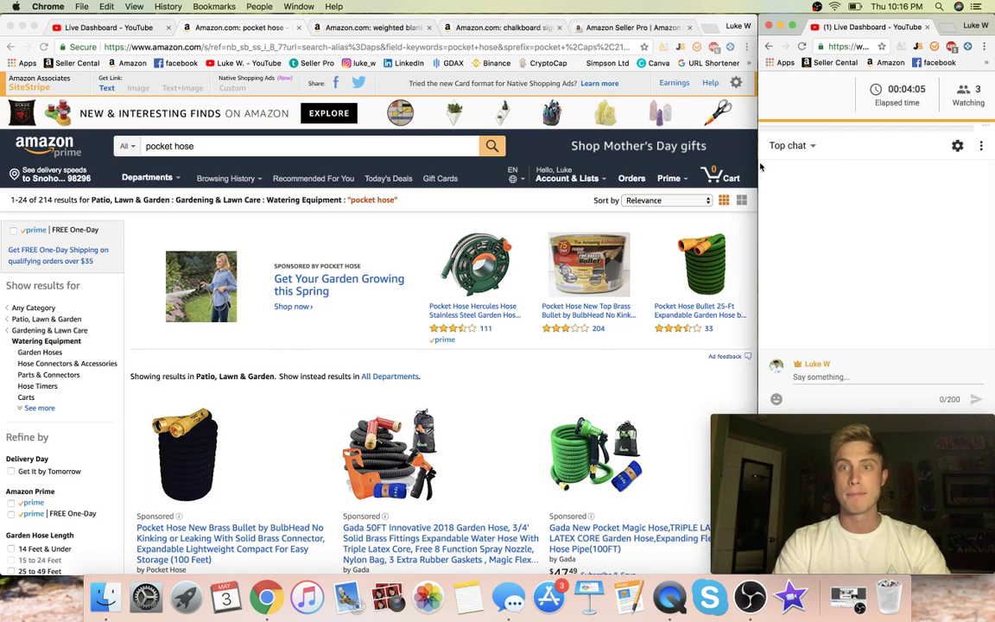
- Reopen Jungle Scout for the pocket hose results, compare the products' review counts, and close it
{"action": "left_click", "coordinate": [680, 49]}
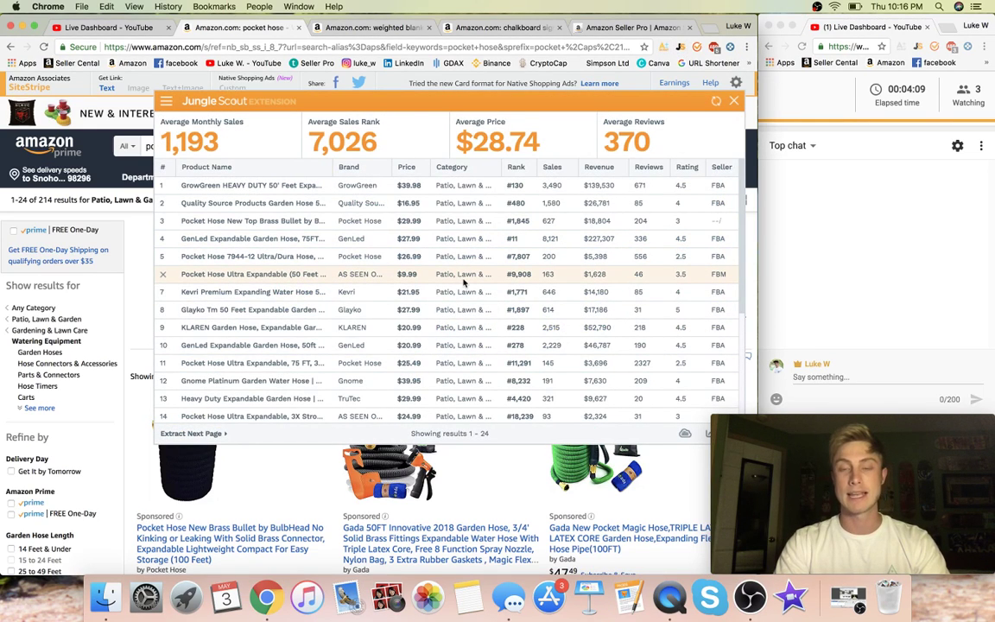
{"action": "scroll", "coordinate": [464, 281], "scroll_direction": "down", "scroll_amount": 3}
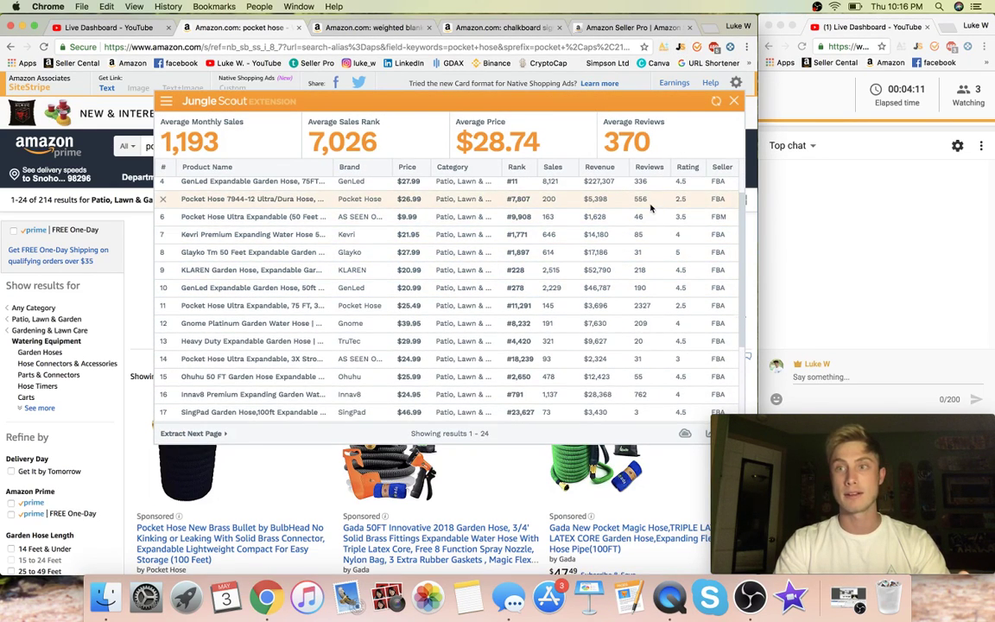
{"action": "scroll", "coordinate": [651, 207], "scroll_direction": "up", "scroll_amount": 3}
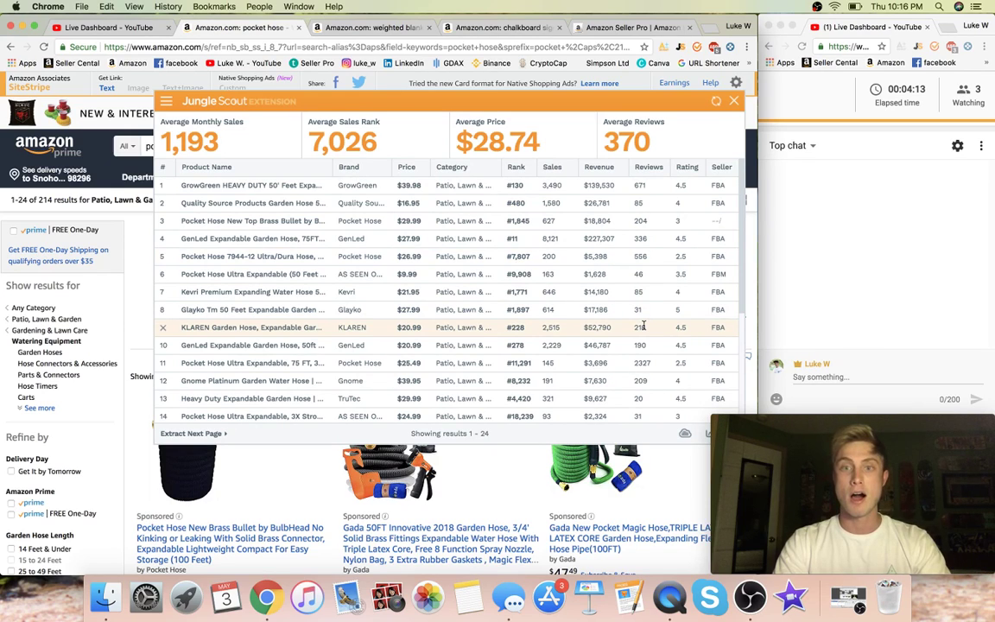
{"action": "scroll", "coordinate": [397, 347], "scroll_direction": "down", "scroll_amount": 2}
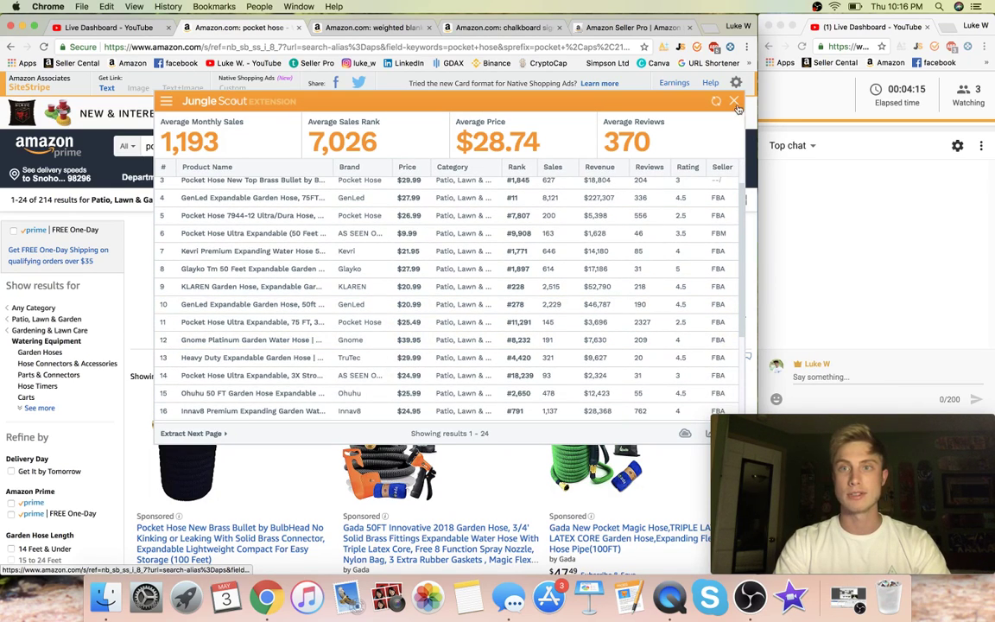
{"action": "left_click", "coordinate": [736, 104]}
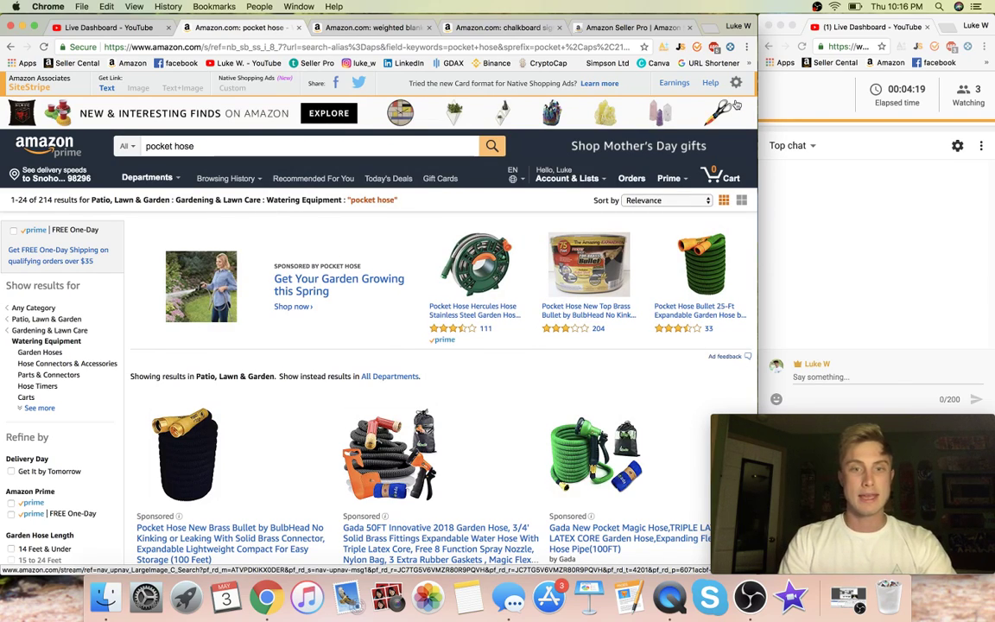
- Open the Quality Source Products 50-foot expandable garden hose listing from the results and look it over
{"action": "scroll", "coordinate": [595, 206], "scroll_direction": "down", "scroll_amount": 3}
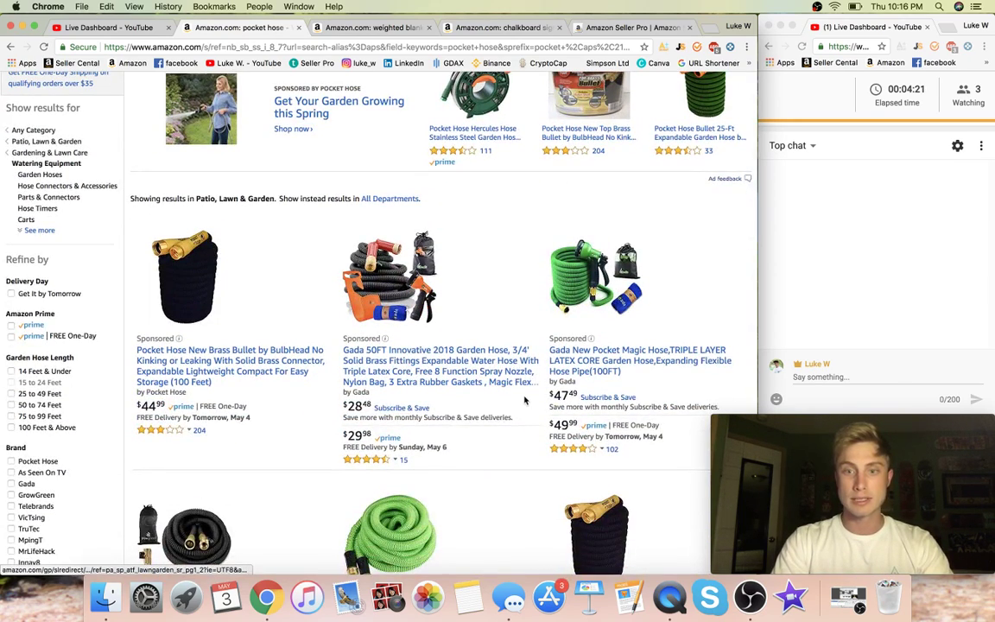
{"action": "scroll", "coordinate": [474, 362], "scroll_direction": "down", "scroll_amount": 4}
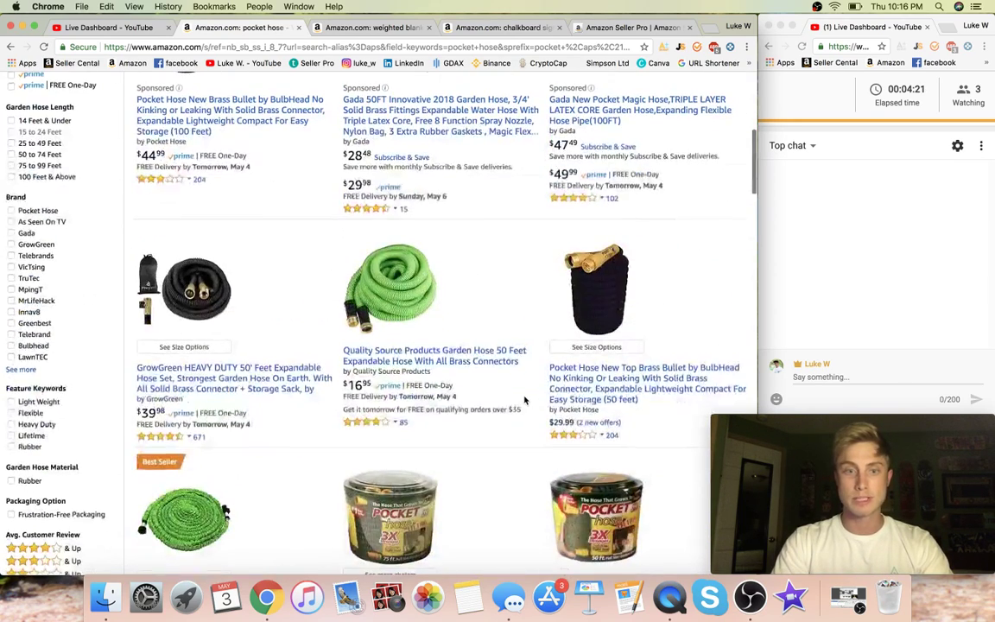
{"action": "left_click", "coordinate": [403, 294]}
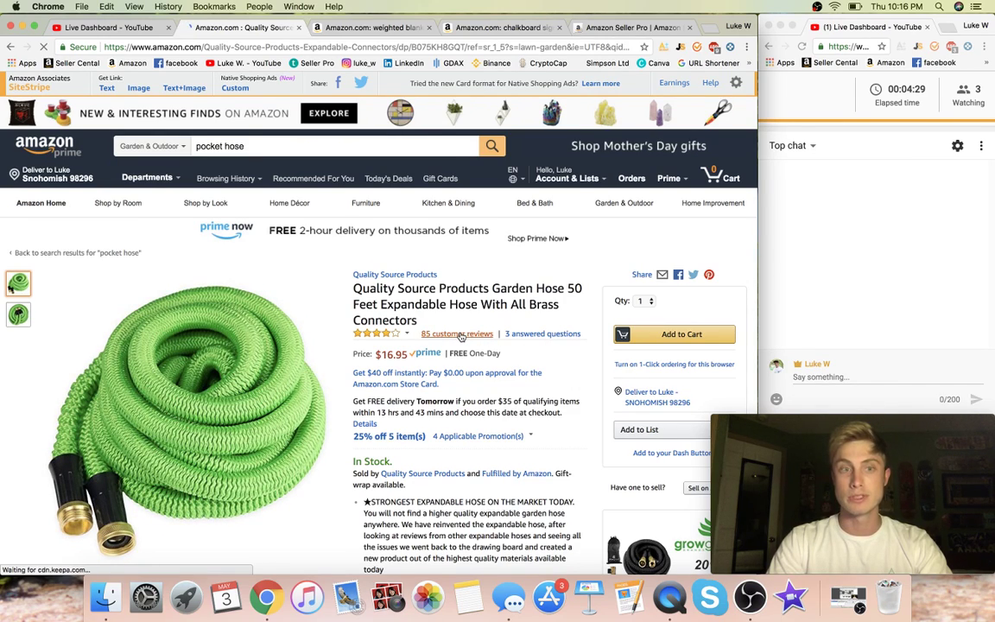
{"action": "mouse_move", "coordinate": [187, 434]}
{"action": "scroll", "coordinate": [188, 433], "scroll_direction": "down", "scroll_amount": 1}
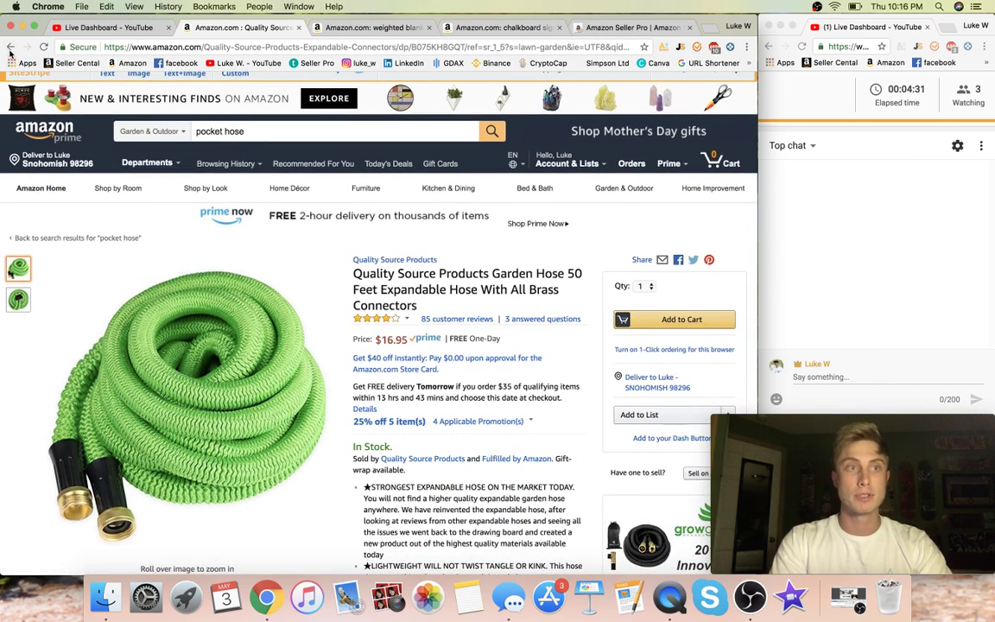
- Return to the pocket hose results and compare the competing hoses' photos, prices and ratings
{"action": "left_click", "coordinate": [11, 47]}
{"action": "scroll", "coordinate": [253, 338], "scroll_direction": "down", "scroll_amount": 6}
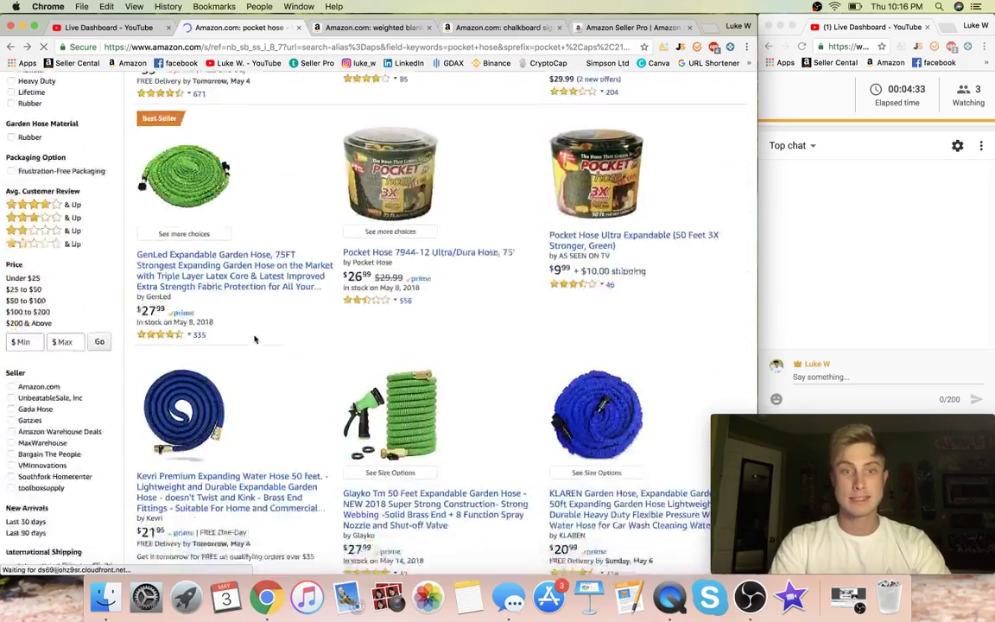
{"action": "scroll", "coordinate": [255, 338], "scroll_direction": "down", "scroll_amount": 1}
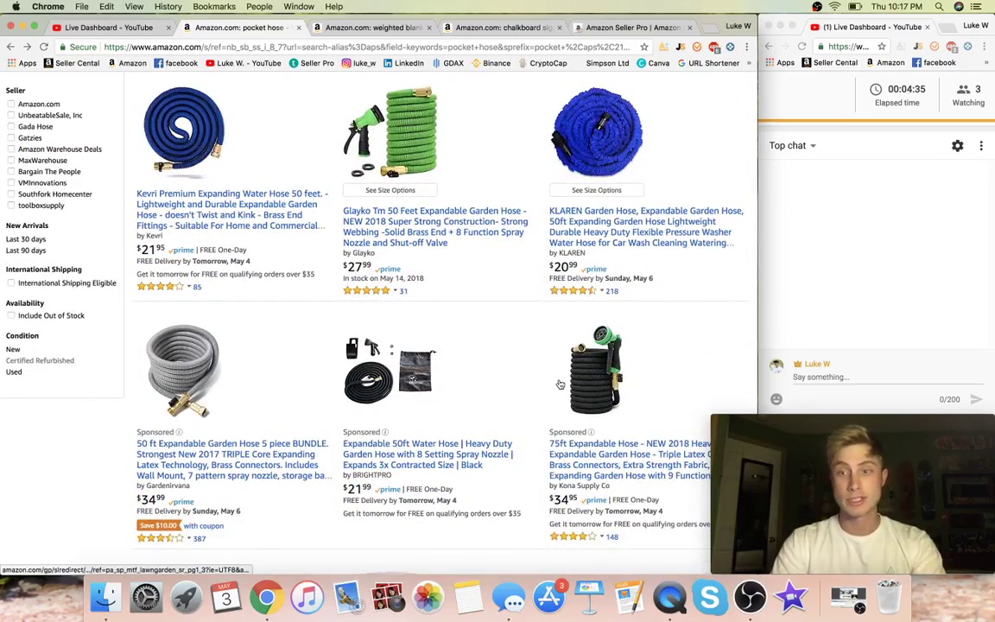
{"action": "scroll", "coordinate": [560, 384], "scroll_direction": "up", "scroll_amount": 5}
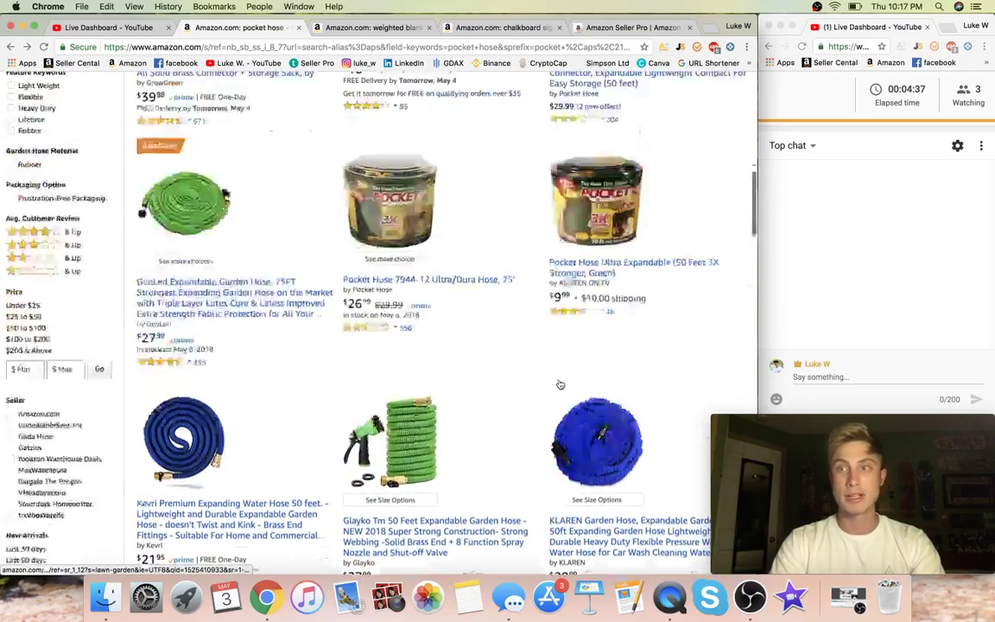
{"action": "scroll", "coordinate": [559, 384], "scroll_direction": "up", "scroll_amount": 2}
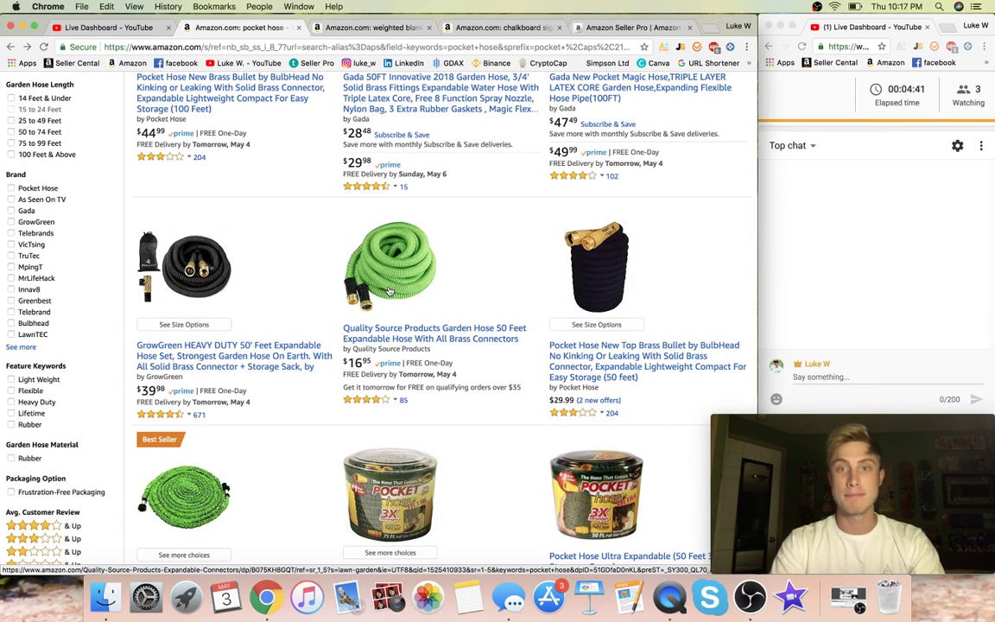
{"action": "scroll", "coordinate": [220, 266], "scroll_direction": "down", "scroll_amount": 2}
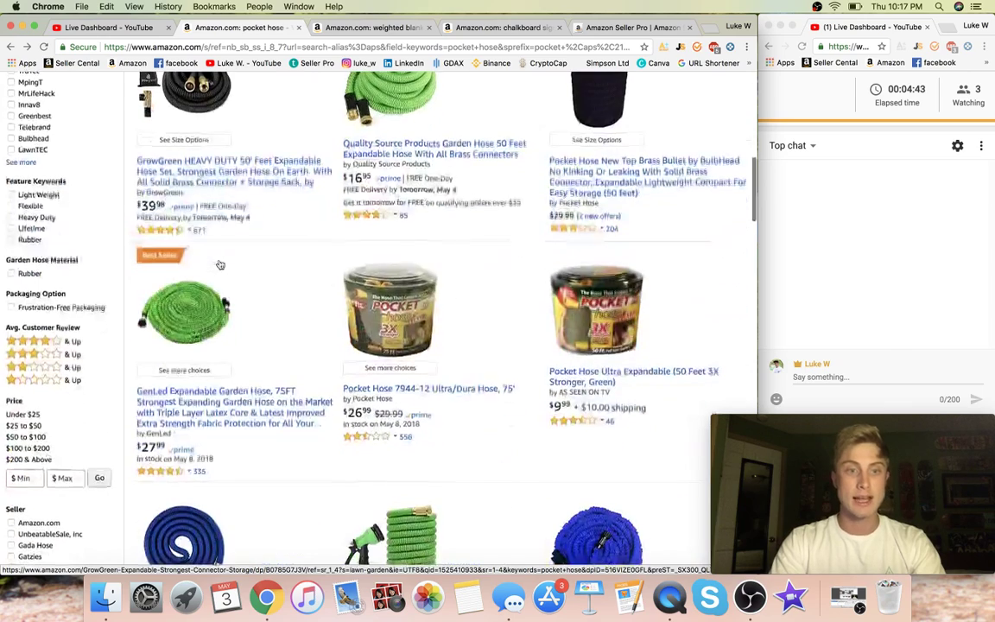
{"action": "scroll", "coordinate": [603, 389], "scroll_direction": "down", "scroll_amount": 2}
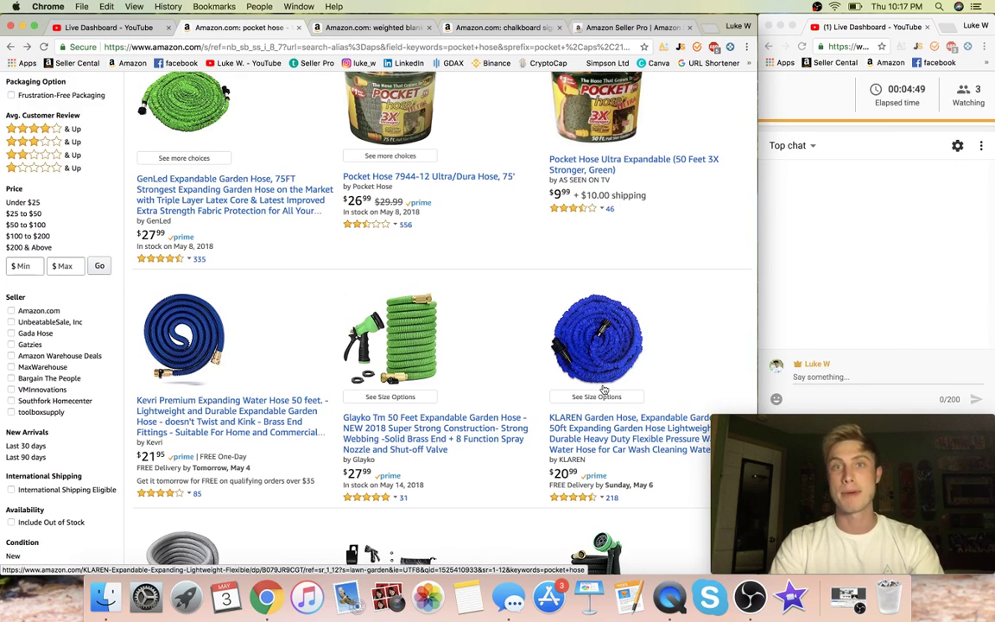
{"action": "scroll", "coordinate": [506, 374], "scroll_direction": "up", "scroll_amount": 4}
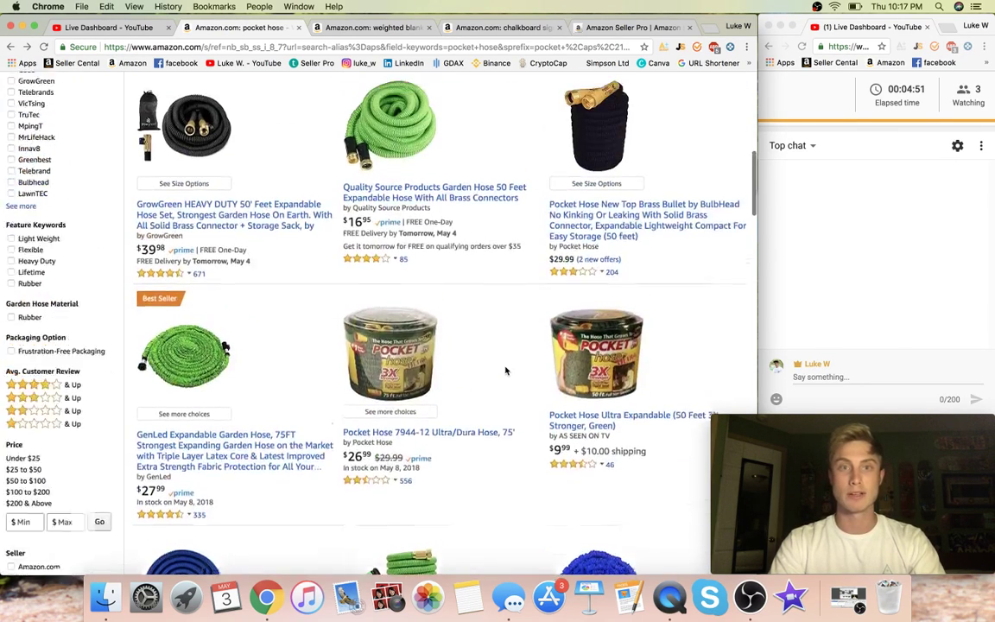
- Reopen the Quality Source Products garden hose listing and jump to its customer questions and answers
{"action": "left_click", "coordinate": [394, 257]}
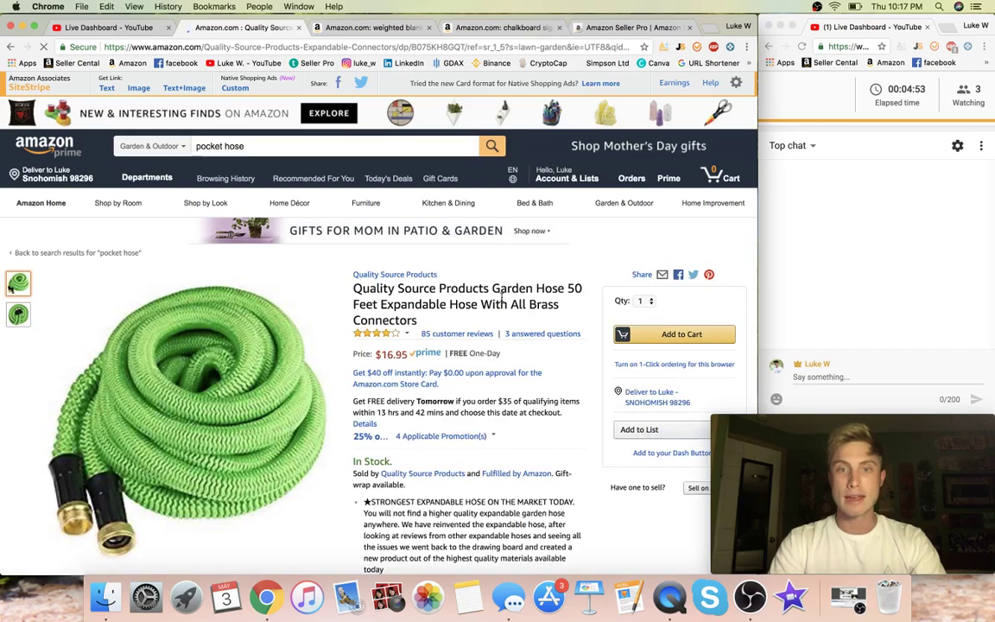
{"action": "left_click", "coordinate": [544, 335]}
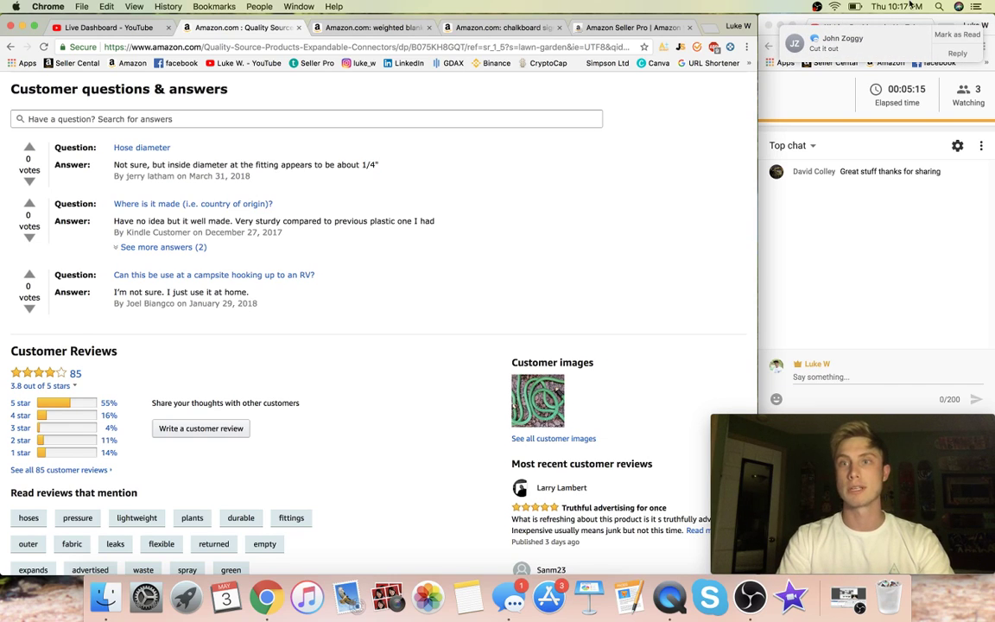
- Mark the incoming message notification as read
{"action": "left_click", "coordinate": [958, 35]}
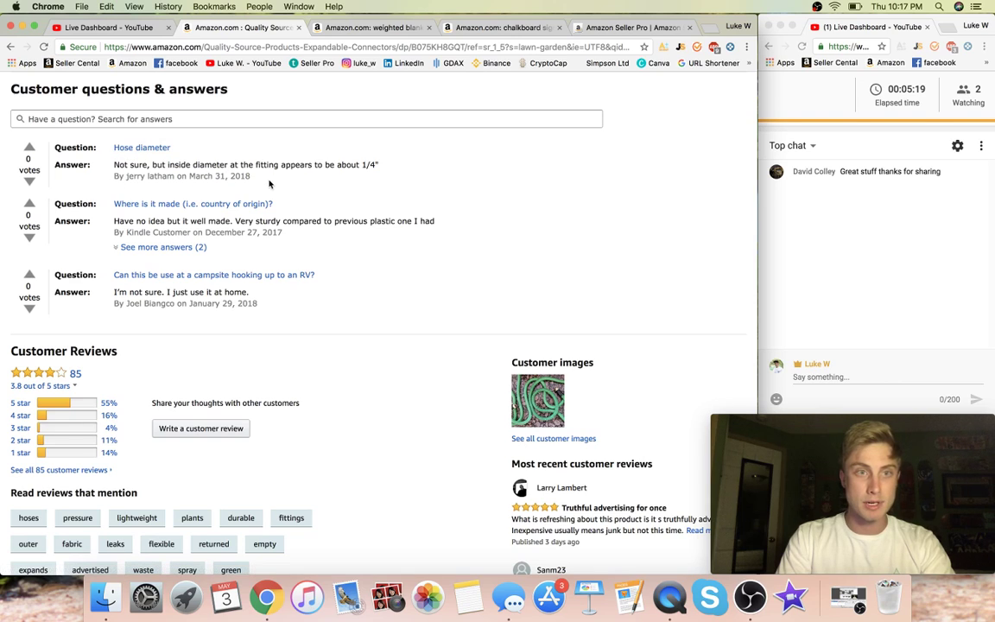
- Open the Quality Source Products garden hose's three-star reviews and read them for customer complaints
{"action": "scroll", "coordinate": [271, 184], "scroll_direction": "down", "scroll_amount": 3}
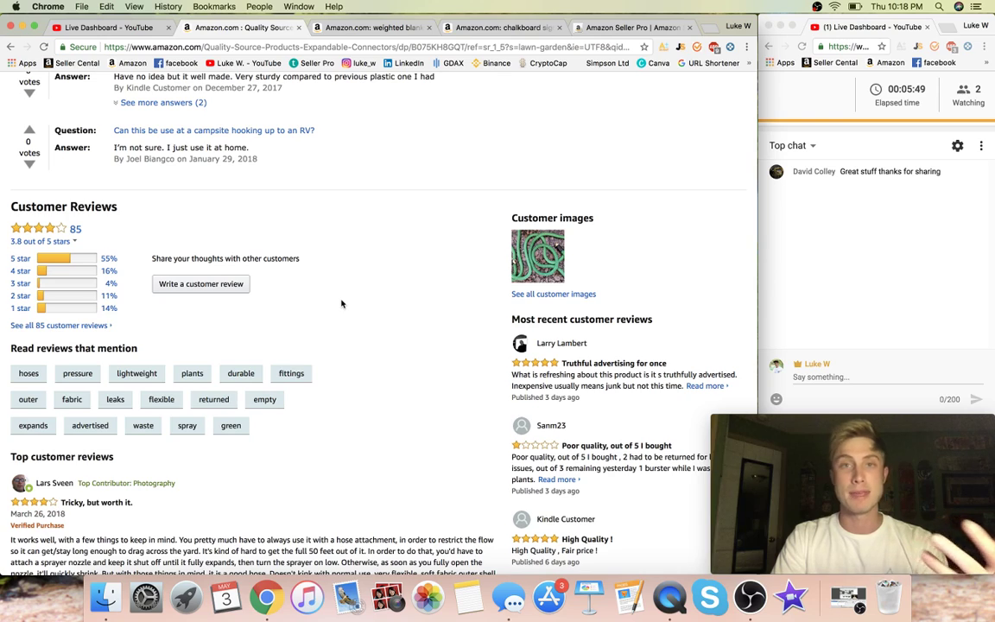
{"action": "left_click", "coordinate": [69, 289]}
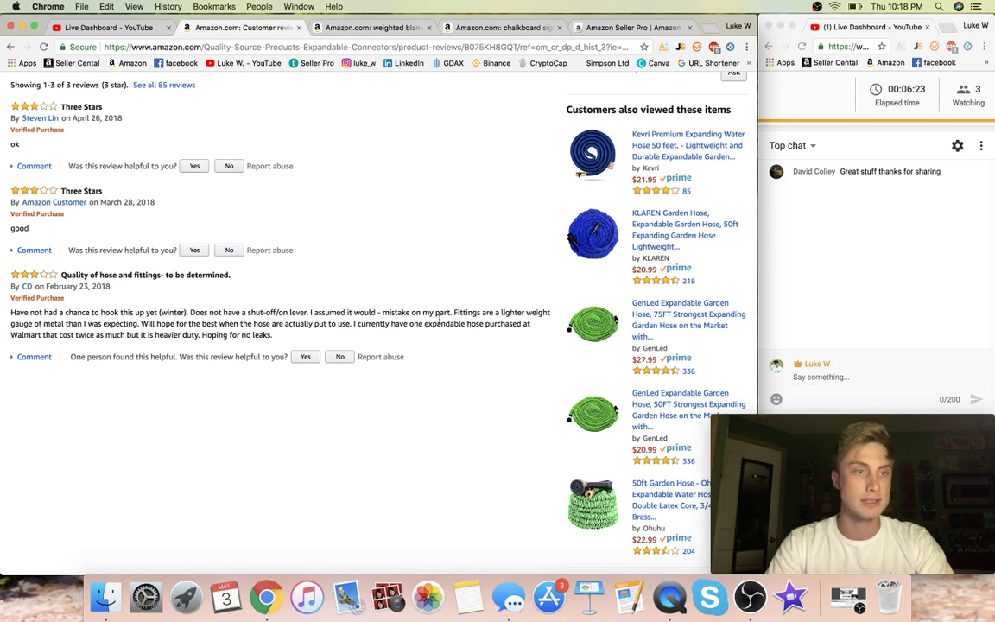
{"action": "scroll", "coordinate": [440, 319], "scroll_direction": "down", "scroll_amount": 2}
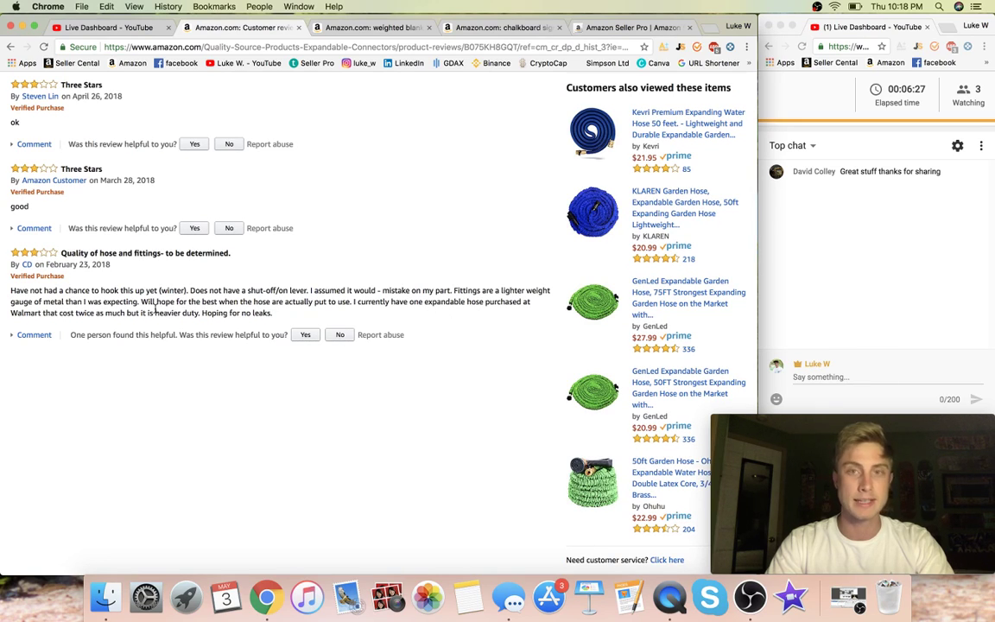
{"action": "scroll", "coordinate": [121, 321], "scroll_direction": "up", "scroll_amount": 3}
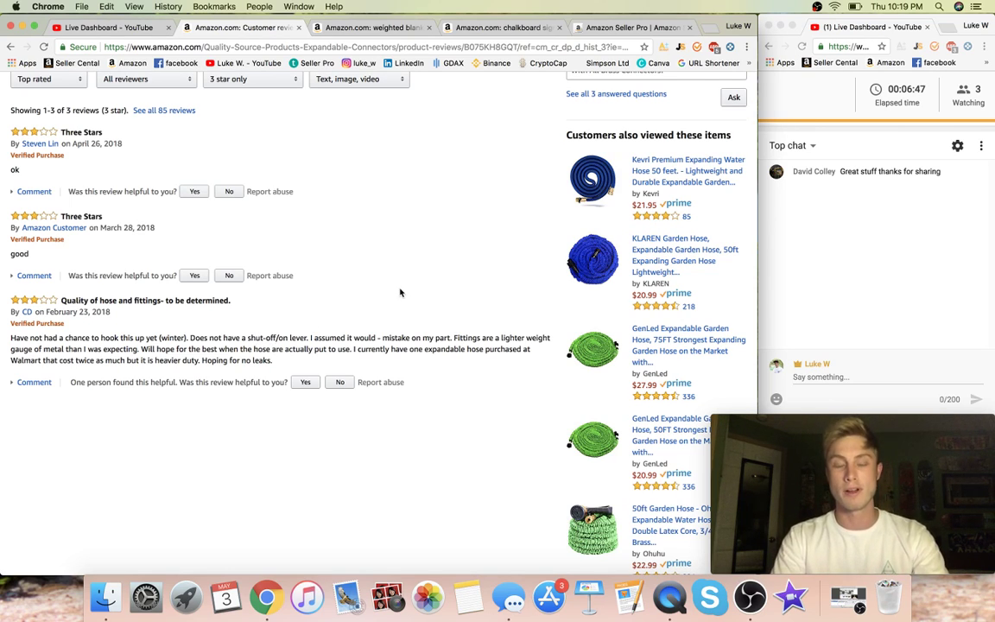
{"action": "scroll", "coordinate": [400, 293], "scroll_direction": "up", "scroll_amount": 10}
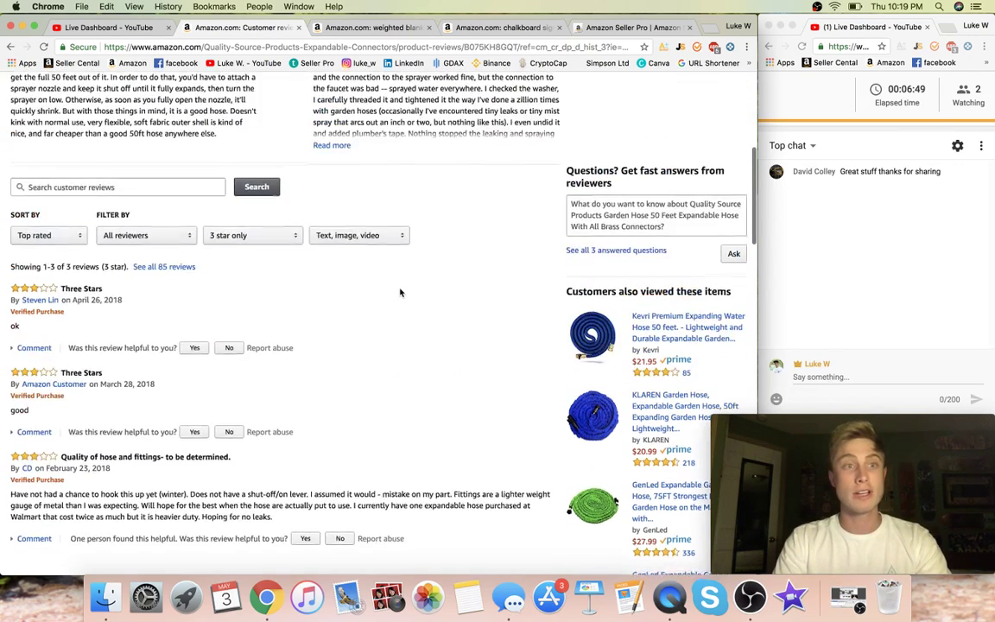
{"action": "scroll", "coordinate": [255, 320], "scroll_direction": "up", "scroll_amount": 2}
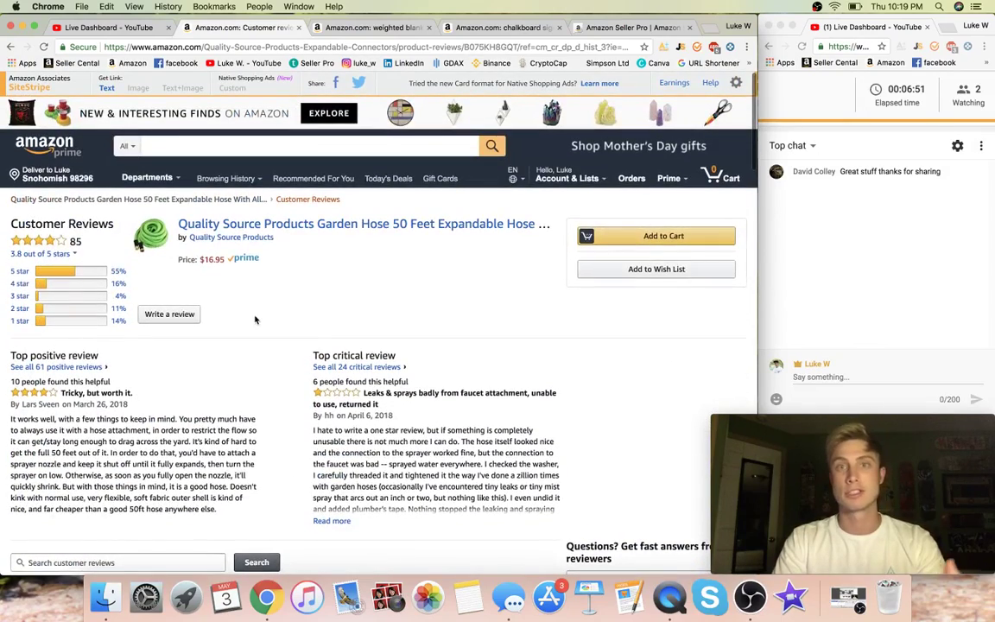
- Return to the pocket hose results and compare the competing products' sales, revenue and review counts in Jungle Scout
{"action": "left_click", "coordinate": [10, 47]}
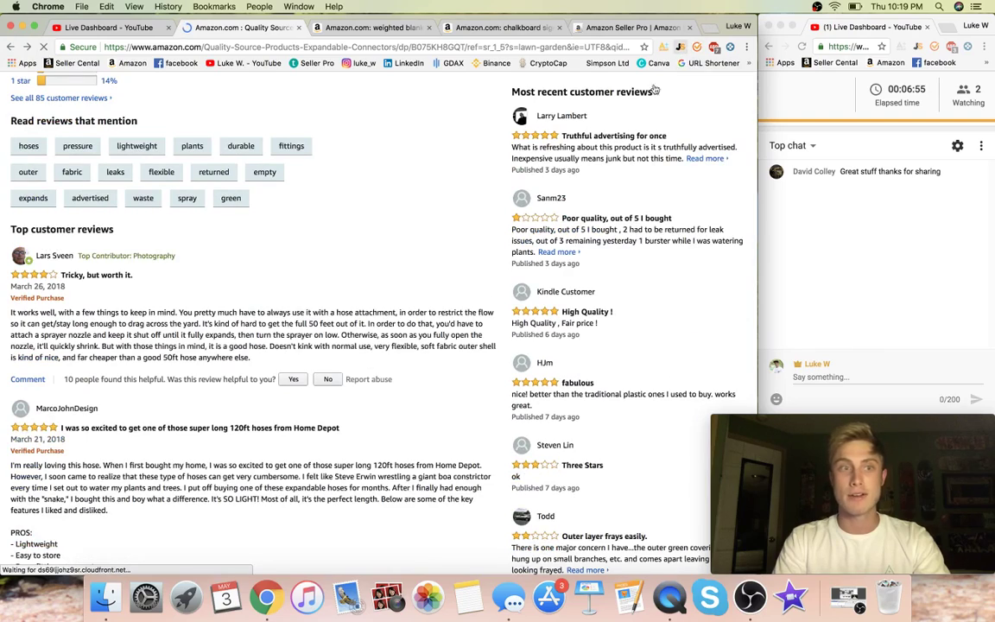
{"action": "scroll", "coordinate": [471, 294], "scroll_direction": "up", "scroll_amount": 6}
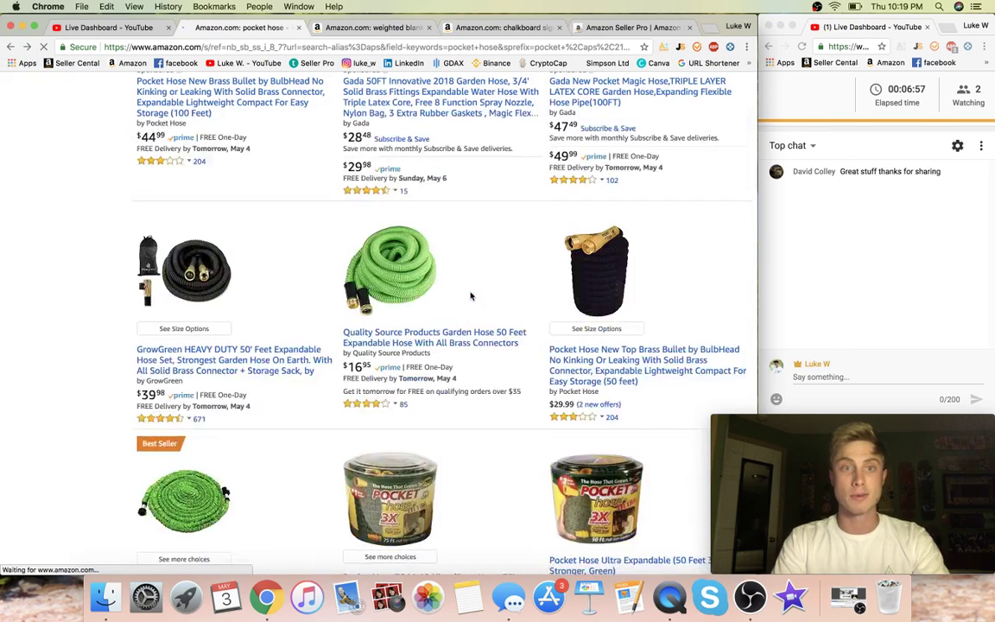
{"action": "left_click", "coordinate": [679, 47]}
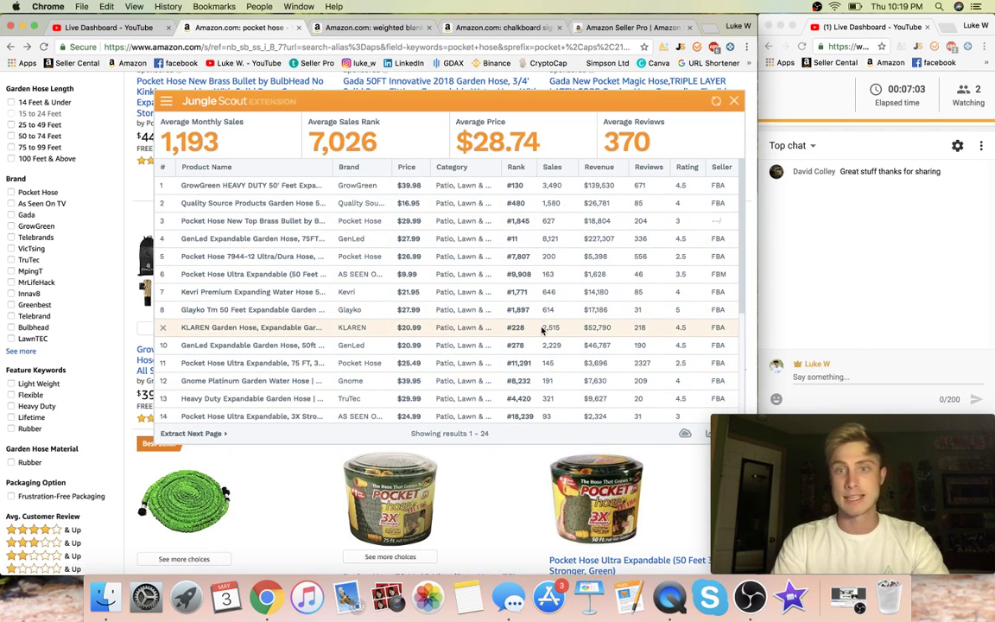
{"action": "left_click_drag", "start_coordinate": [585, 238], "coordinate": [607, 236]}
{"action": "double_click", "coordinate": [640, 241]}
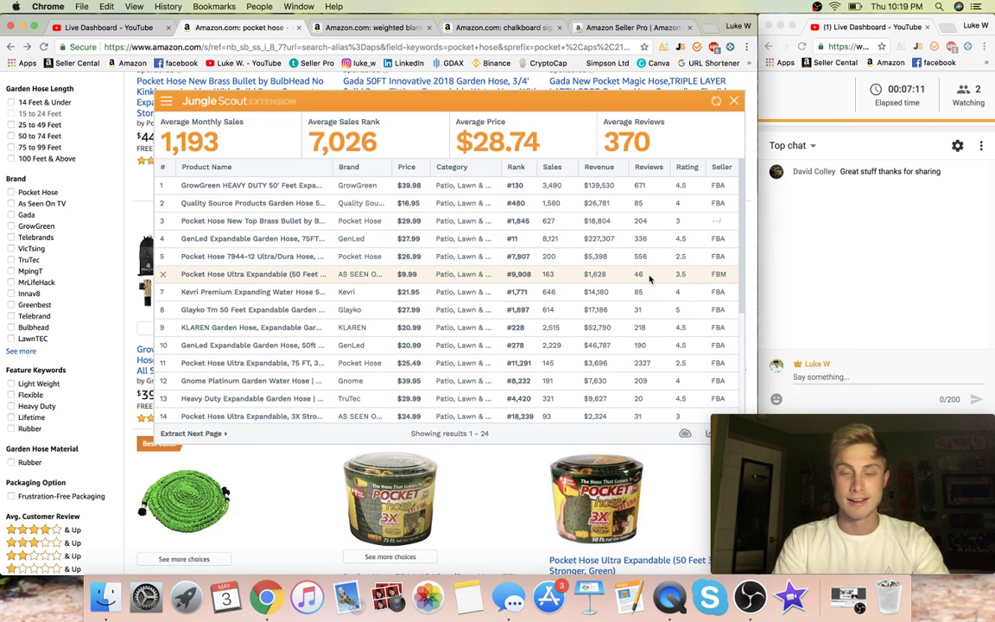
{"action": "scroll", "coordinate": [649, 279], "scroll_direction": "down", "scroll_amount": 5}
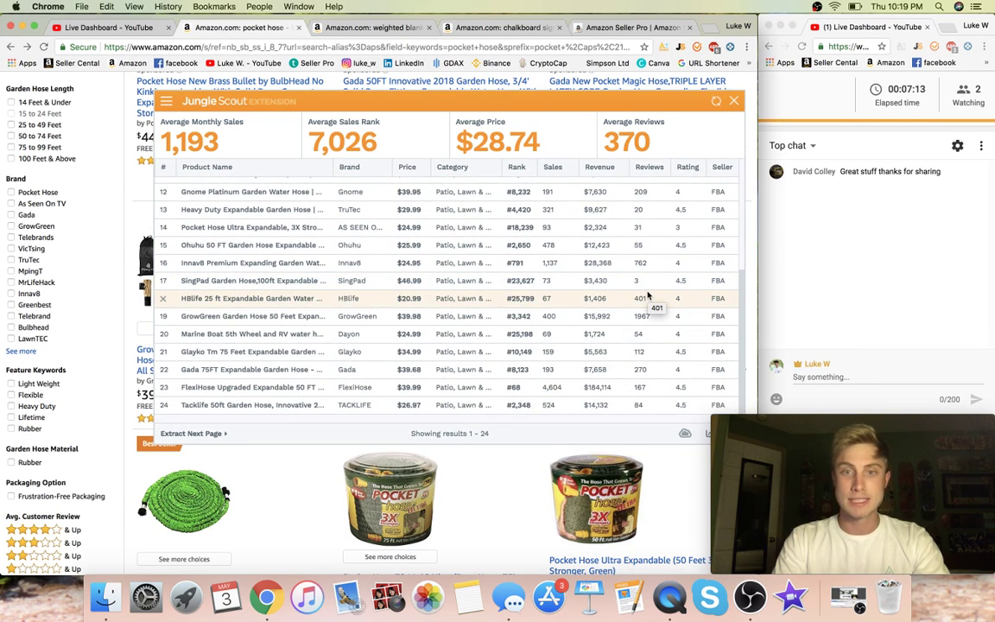
{"action": "scroll", "coordinate": [647, 295], "scroll_direction": "up", "scroll_amount": 5}
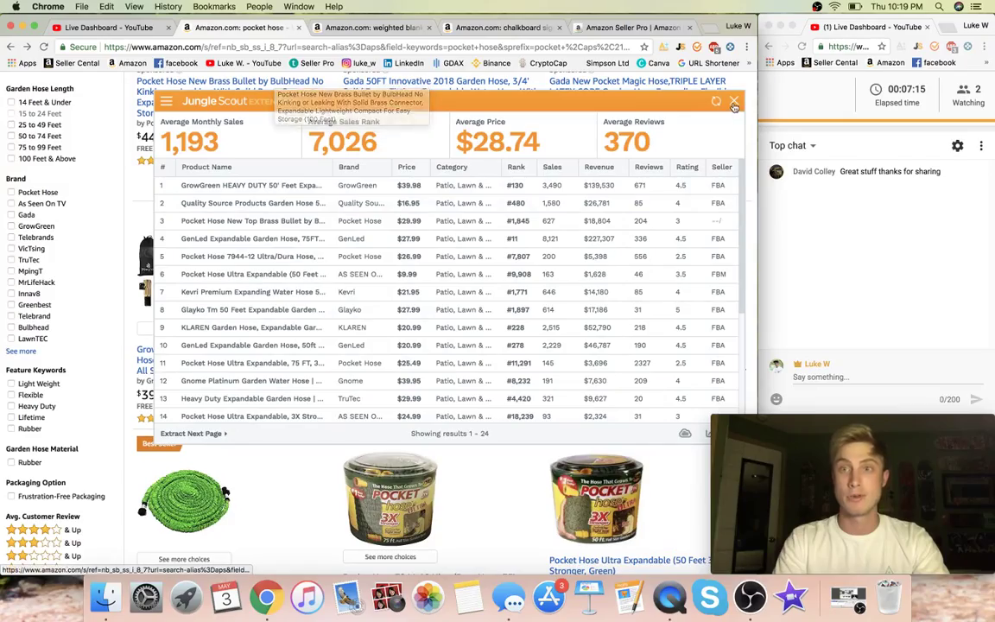
{"action": "left_click", "coordinate": [734, 104]}
- Replace the pocket hose query with a search of all departments for "-asdf"
{"action": "scroll", "coordinate": [505, 232], "scroll_direction": "up", "scroll_amount": 2}
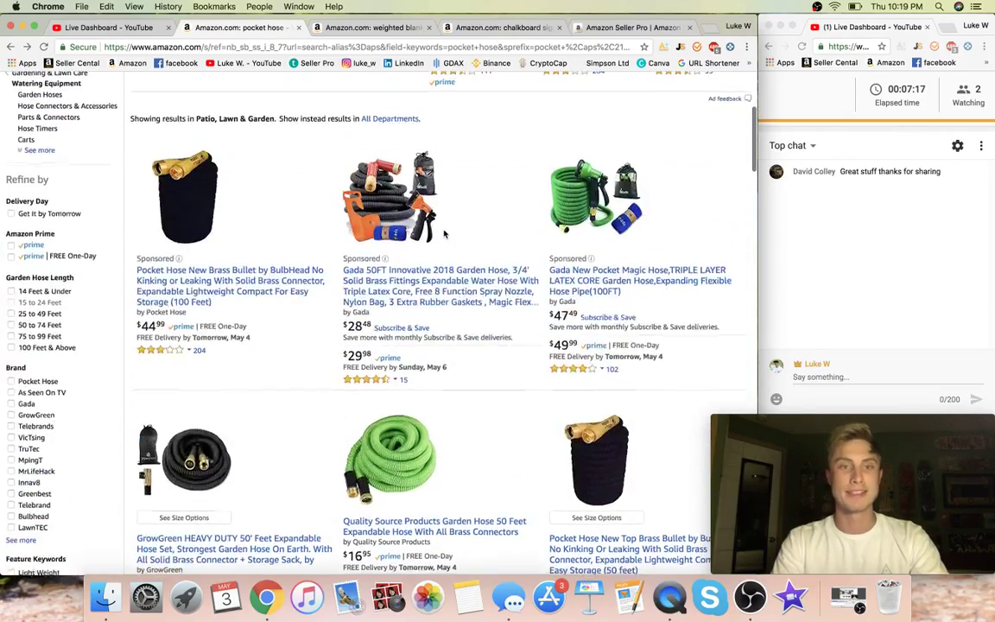
{"action": "scroll", "coordinate": [430, 478], "scroll_direction": "down", "scroll_amount": 6}
{"action": "scroll", "coordinate": [428, 478], "scroll_direction": "up", "scroll_amount": 6}
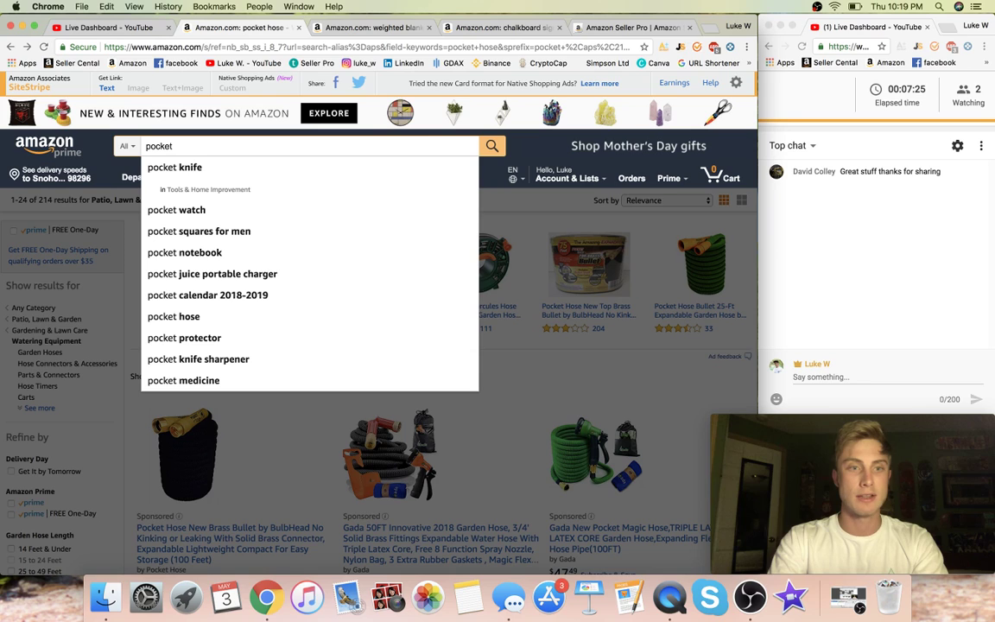
{"action": "key", "text": "BackSpace"}
{"action": "key", "text": "BackSpace"}
{"action": "key", "text": "BackSpace"}
{"action": "key", "text": "BackSpace"}
{"action": "key", "text": "BackSpace"}
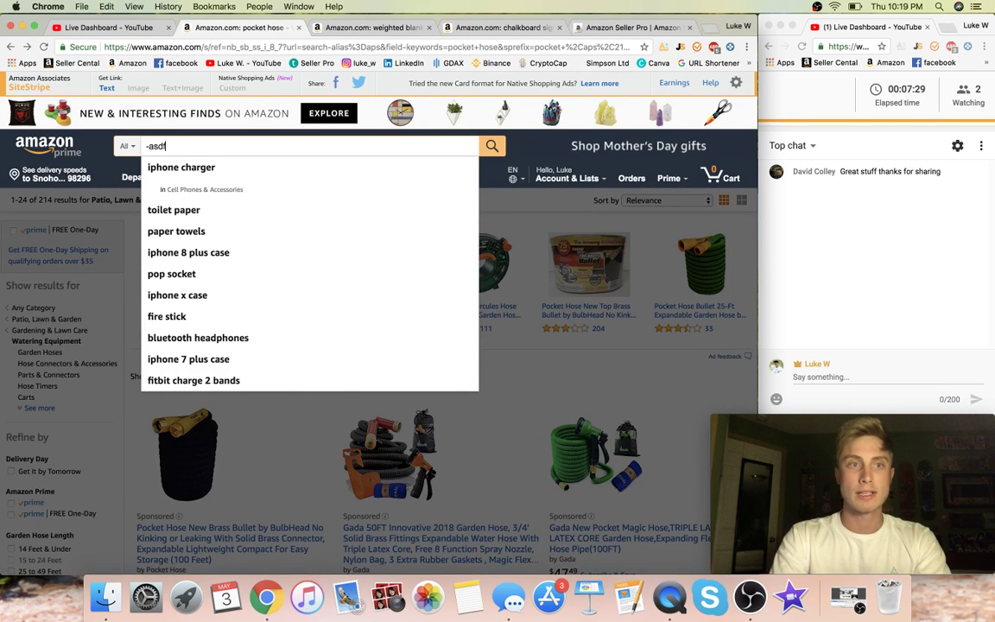
{"action": "key", "text": "Return"}
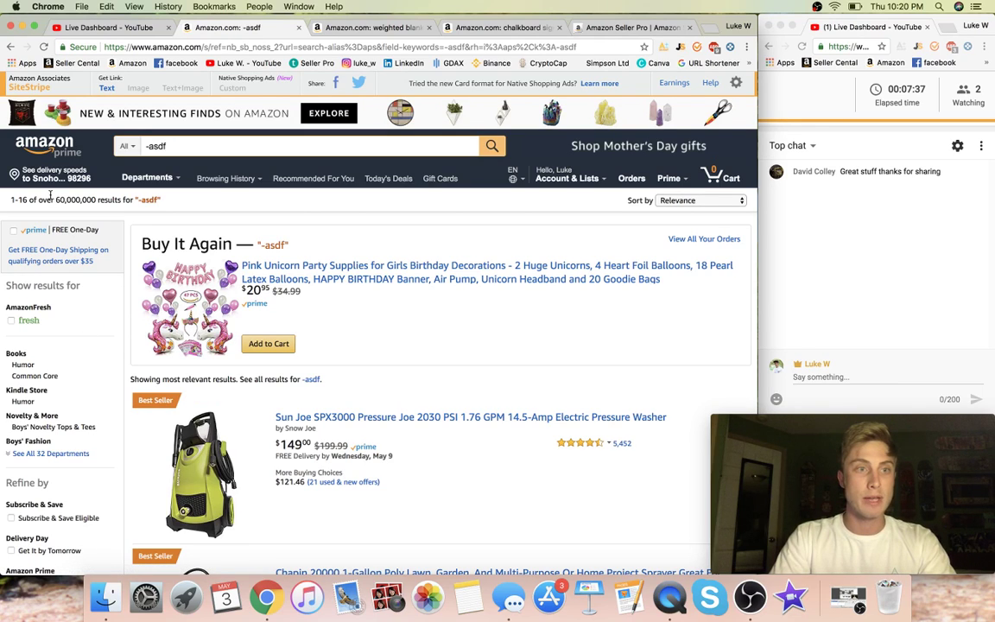
- Search all departments for the longer random string "-askljdhfaskjf"
{"action": "double_click", "coordinate": [152, 147]}
{"action": "type", "text": "askljdhfaskjf"}
{"action": "key", "text": "Return"}
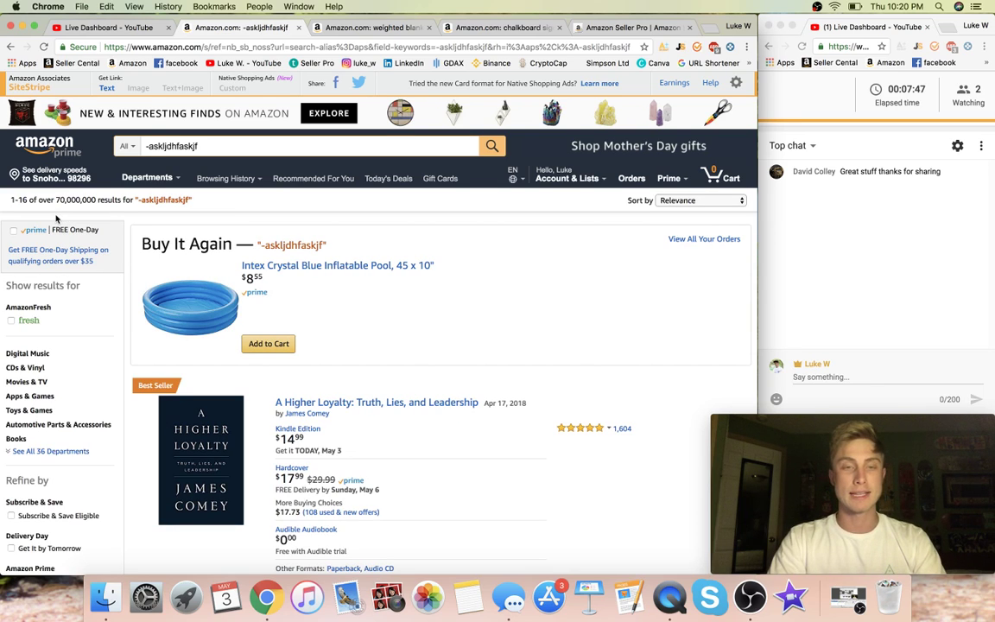
{"action": "left_click_drag", "start_coordinate": [145, 146], "coordinate": [201, 146]}
{"action": "left_click", "coordinate": [203, 146]}
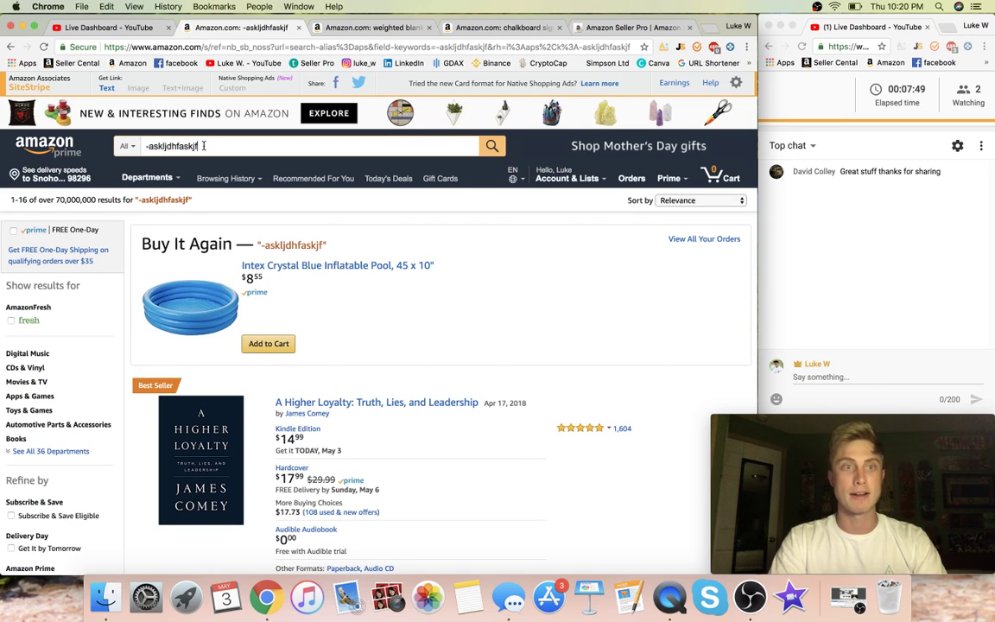
- Narrow the random-string results to the Pet Supplies department and look over its best sellers
{"action": "scroll", "coordinate": [66, 411], "scroll_direction": "down", "scroll_amount": 1}
{"action": "left_click", "coordinate": [68, 402]}
{"action": "scroll", "coordinate": [69, 406], "scroll_direction": "down", "scroll_amount": 3}
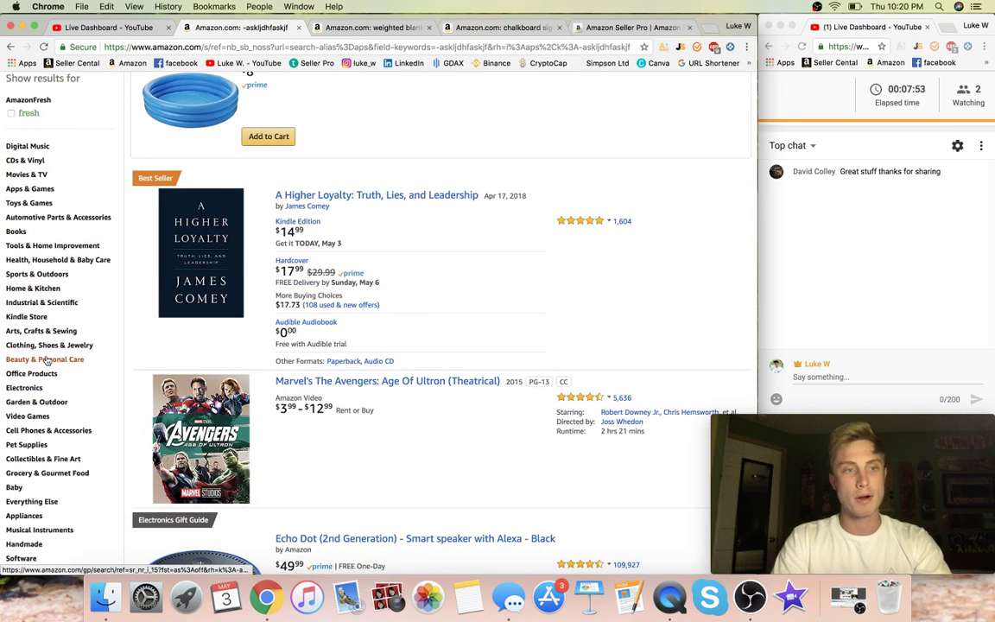
{"action": "scroll", "coordinate": [38, 374], "scroll_direction": "down", "scroll_amount": 2}
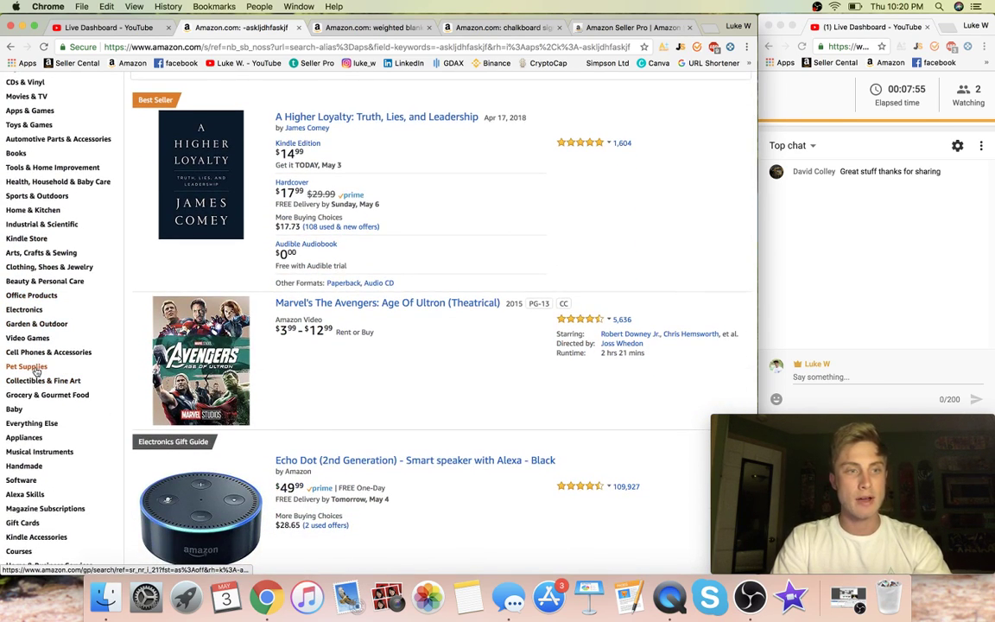
{"action": "left_click", "coordinate": [36, 372]}
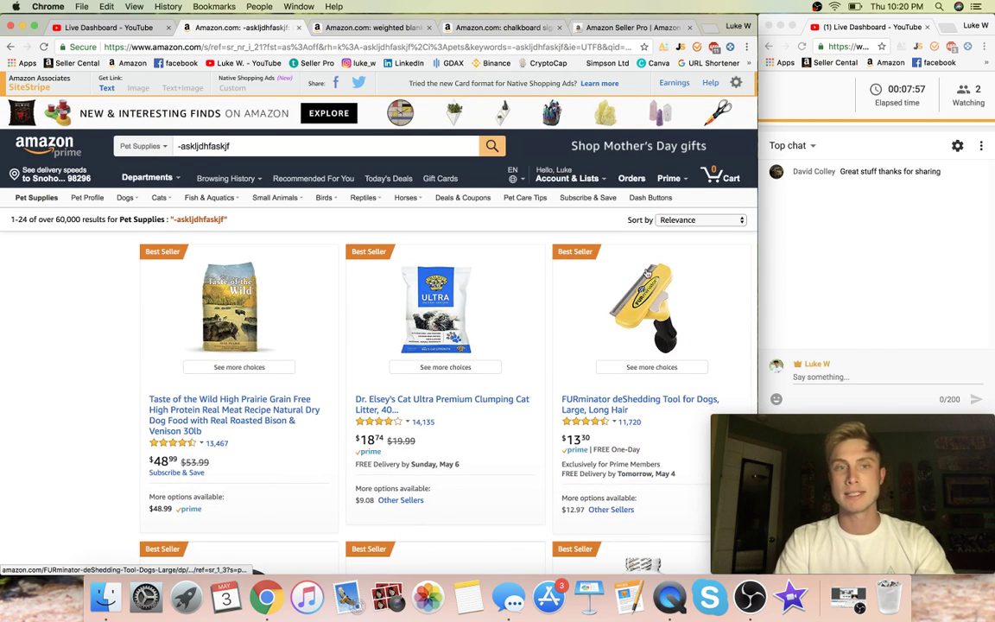
{"action": "scroll", "coordinate": [652, 287], "scroll_direction": "down", "scroll_amount": 1}
{"action": "scroll", "coordinate": [653, 287], "scroll_direction": "down", "scroll_amount": 2}
{"action": "scroll", "coordinate": [652, 286], "scroll_direction": "up", "scroll_amount": 1}
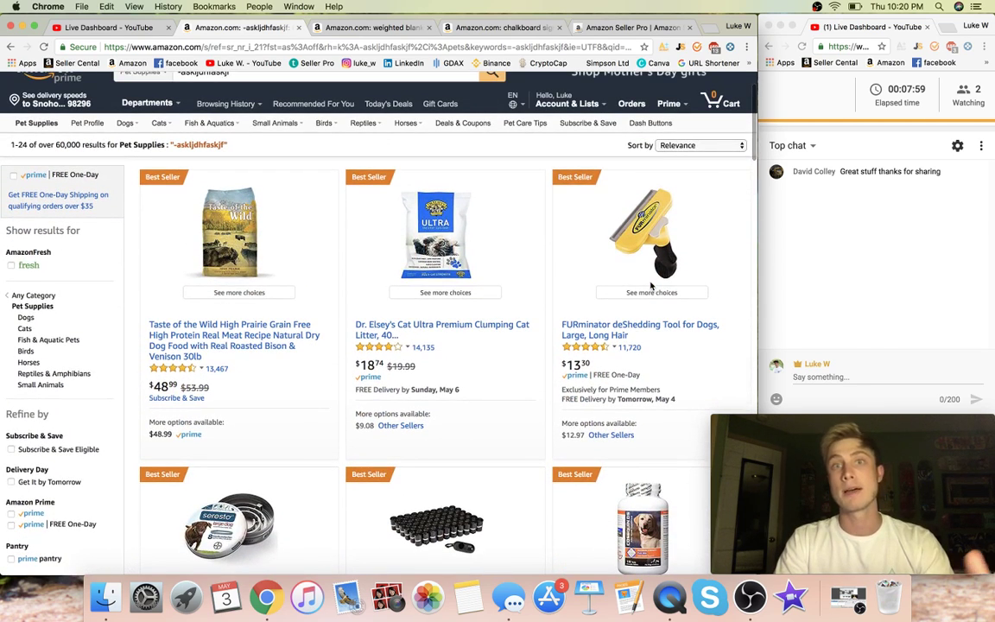
{"action": "scroll", "coordinate": [652, 287], "scroll_direction": "down", "scroll_amount": 4}
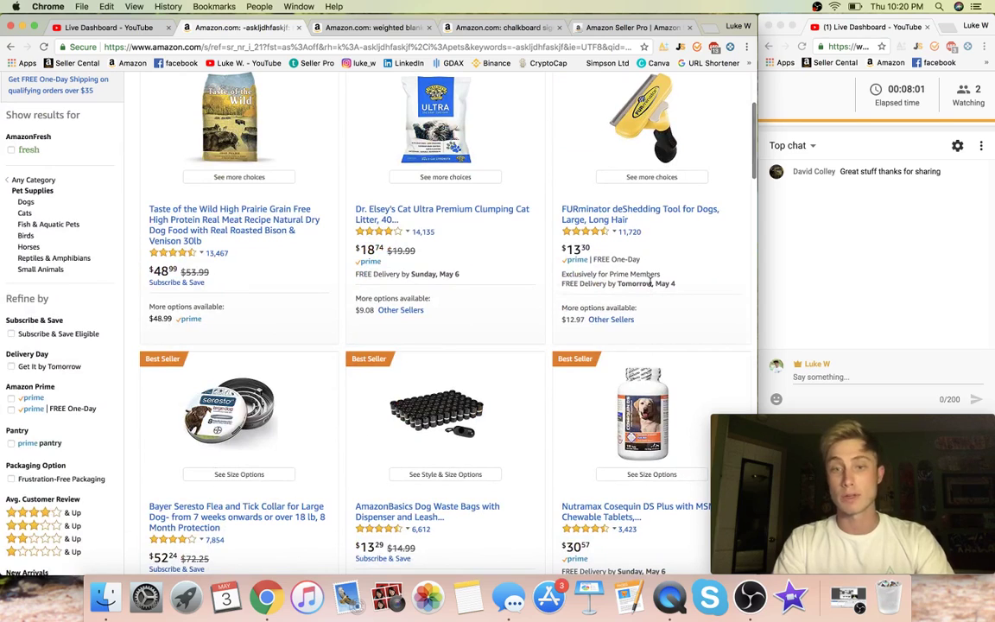
{"action": "scroll", "coordinate": [495, 460], "scroll_direction": "down", "scroll_amount": 1}
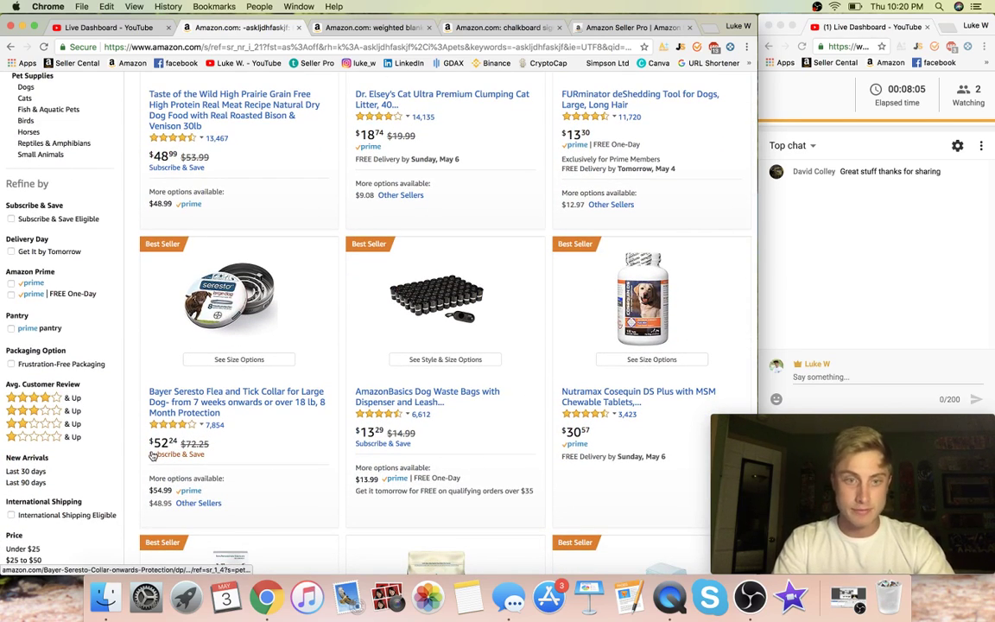
{"action": "scroll", "coordinate": [592, 211], "scroll_direction": "up", "scroll_amount": 5}
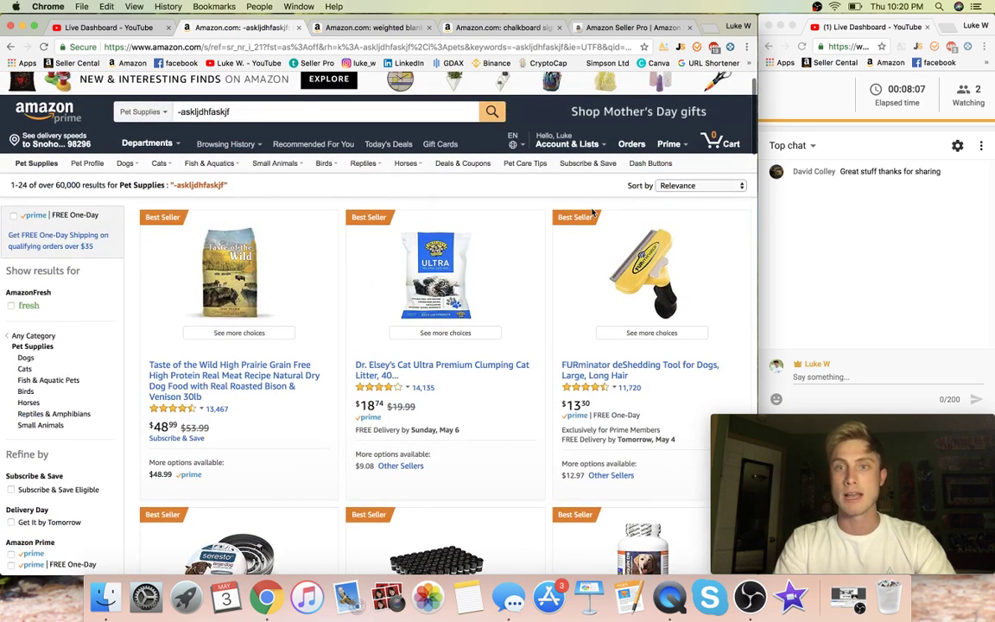
- Sort the pet supplies by price from high to low and open the second page of results
{"action": "left_click", "coordinate": [692, 185]}
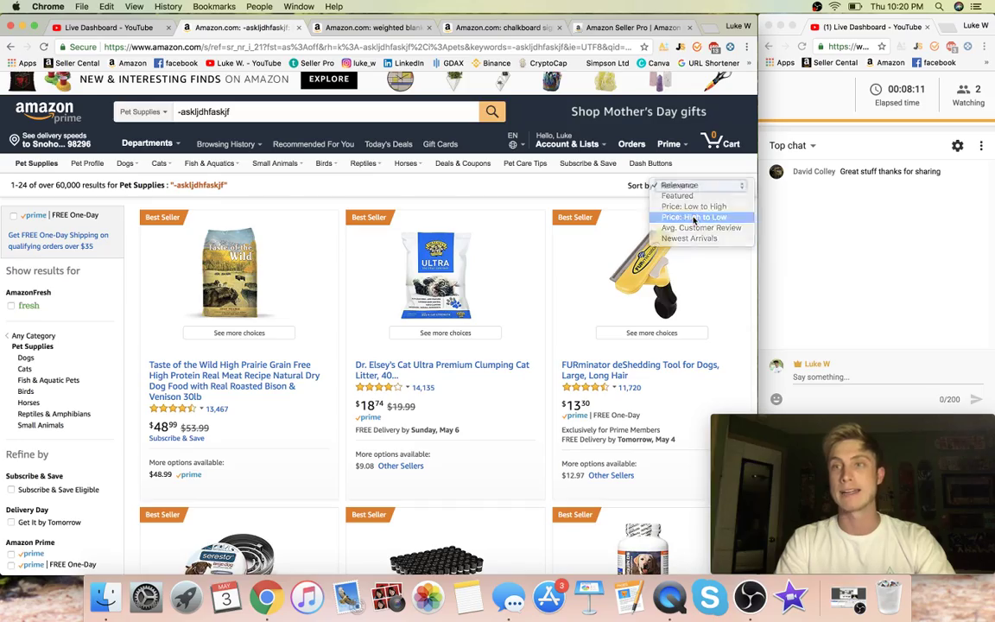
{"action": "left_click", "coordinate": [693, 217]}
{"action": "scroll", "coordinate": [549, 339], "scroll_direction": "down", "scroll_amount": 15}
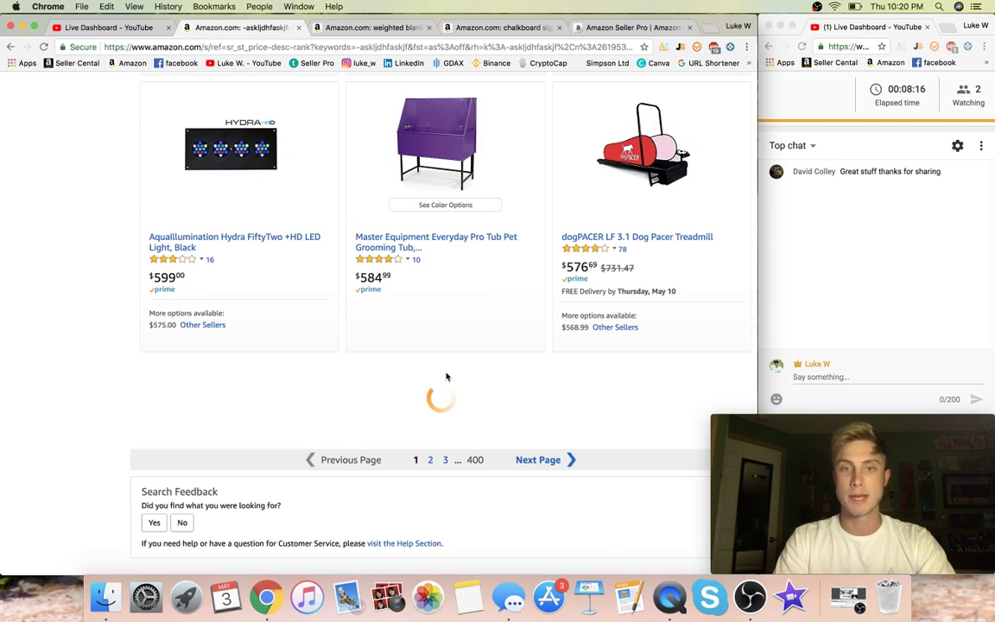
{"action": "left_click", "coordinate": [430, 459]}
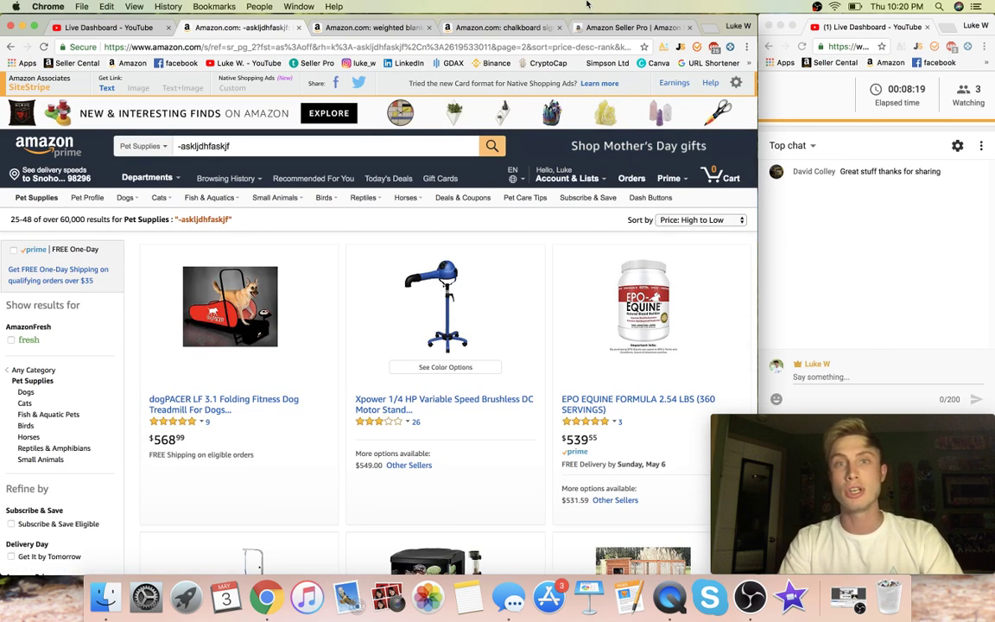
- Change the page number in the results address to 80 and browse that page's pet products for ideas
{"action": "left_click", "coordinate": [508, 48]}
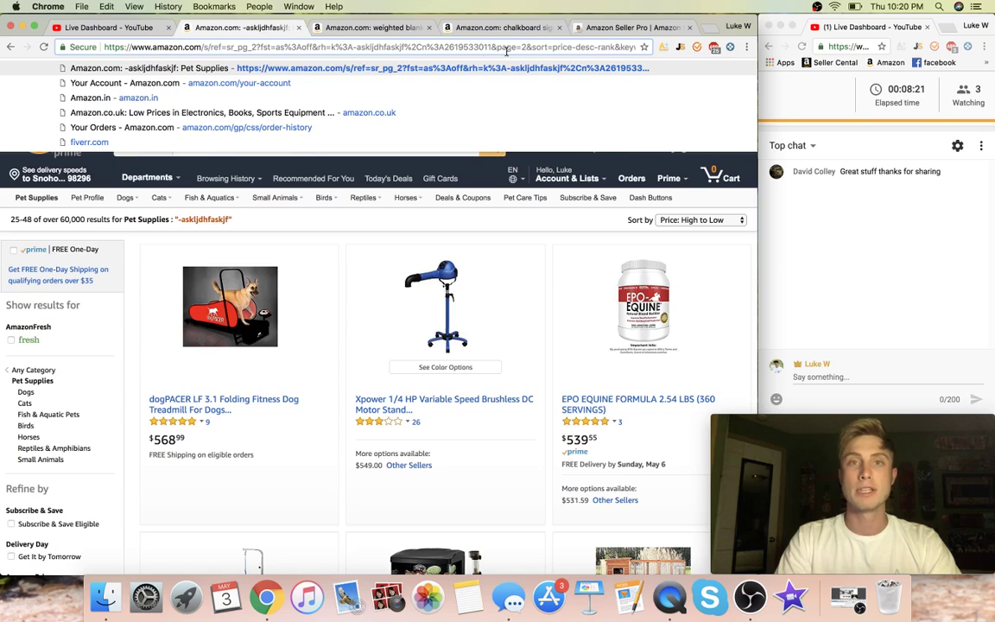
{"action": "key", "text": "BackSpace"}
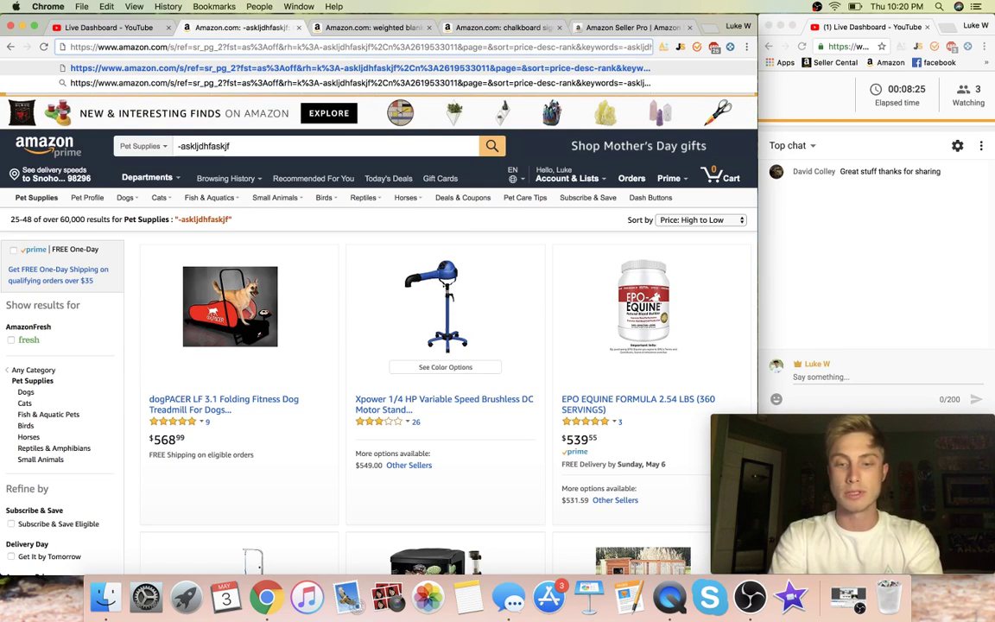
{"action": "type", "text": "80"}
{"action": "key", "text": "Return"}
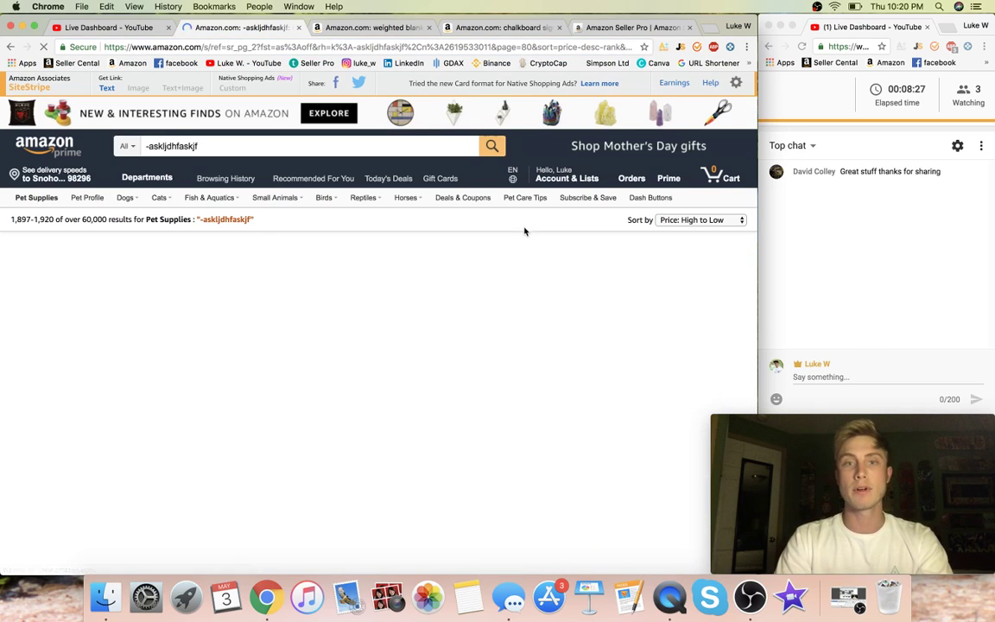
{"action": "scroll", "coordinate": [479, 322], "scroll_direction": "down", "scroll_amount": 3}
{"action": "scroll", "coordinate": [482, 325], "scroll_direction": "down", "scroll_amount": 4}
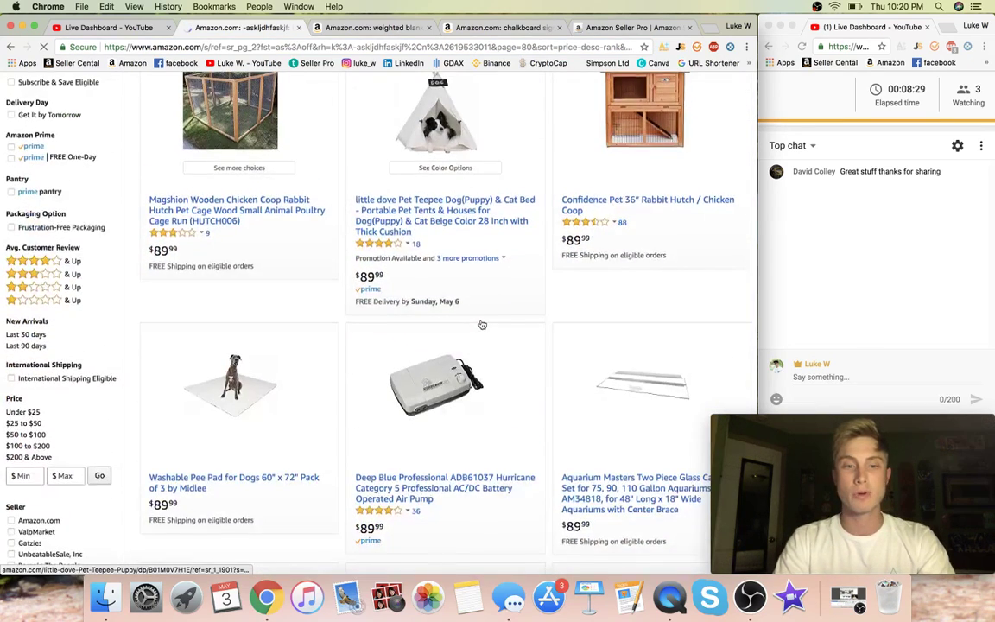
{"action": "scroll", "coordinate": [380, 339], "scroll_direction": "down", "scroll_amount": 1}
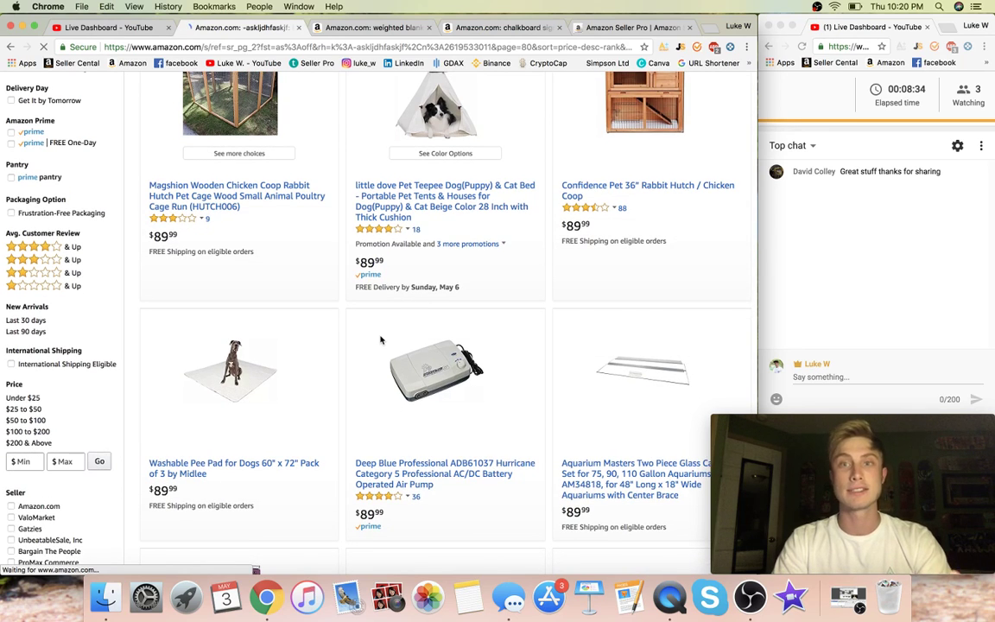
{"action": "scroll", "coordinate": [363, 328], "scroll_direction": "down", "scroll_amount": 5}
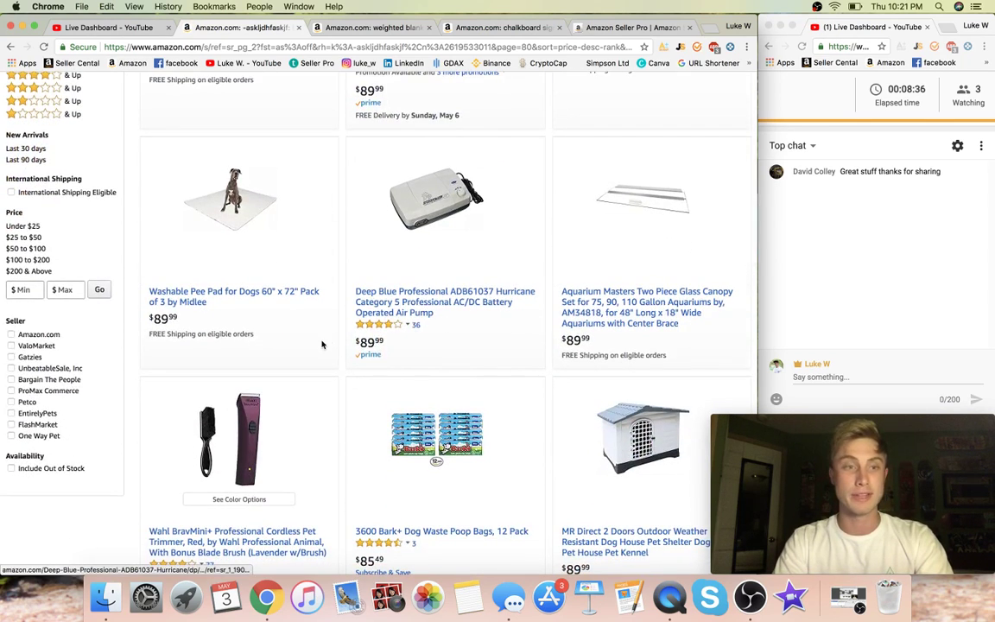
{"action": "scroll", "coordinate": [322, 345], "scroll_direction": "down", "scroll_amount": 3}
{"action": "scroll", "coordinate": [322, 345], "scroll_direction": "down", "scroll_amount": 5}
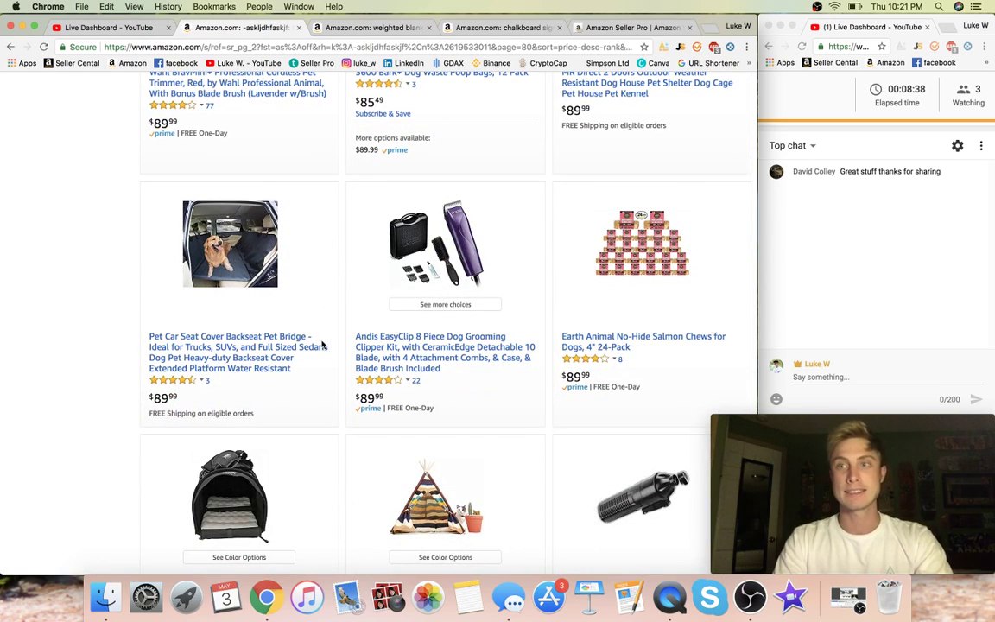
- Look over the remaining pet products on page 80 of the random-string results for product ideas
{"action": "scroll", "coordinate": [322, 345], "scroll_direction": "down", "scroll_amount": 3}
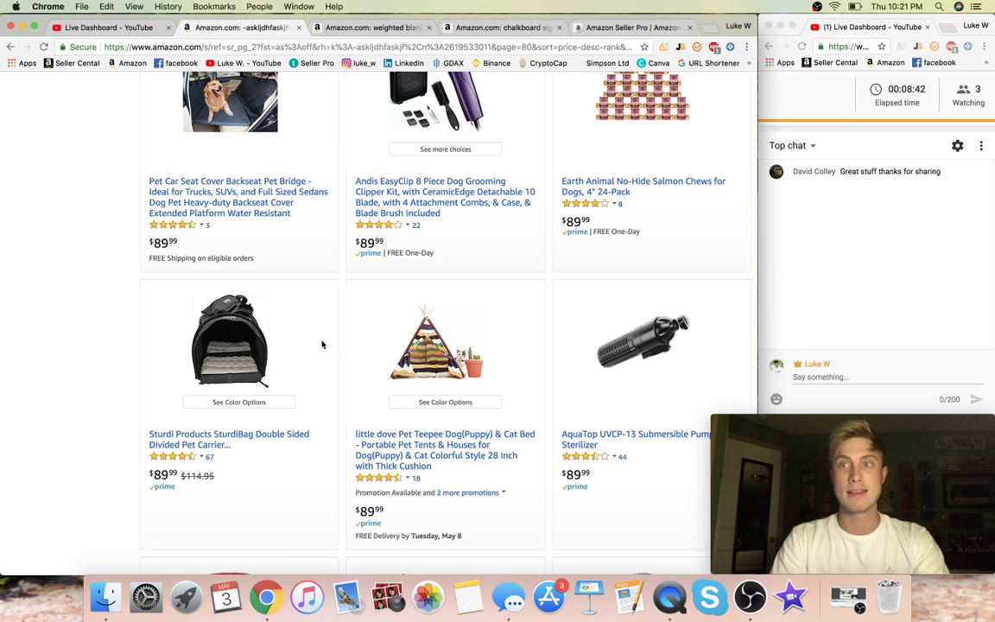
{"action": "scroll", "coordinate": [322, 344], "scroll_direction": "down", "scroll_amount": 7}
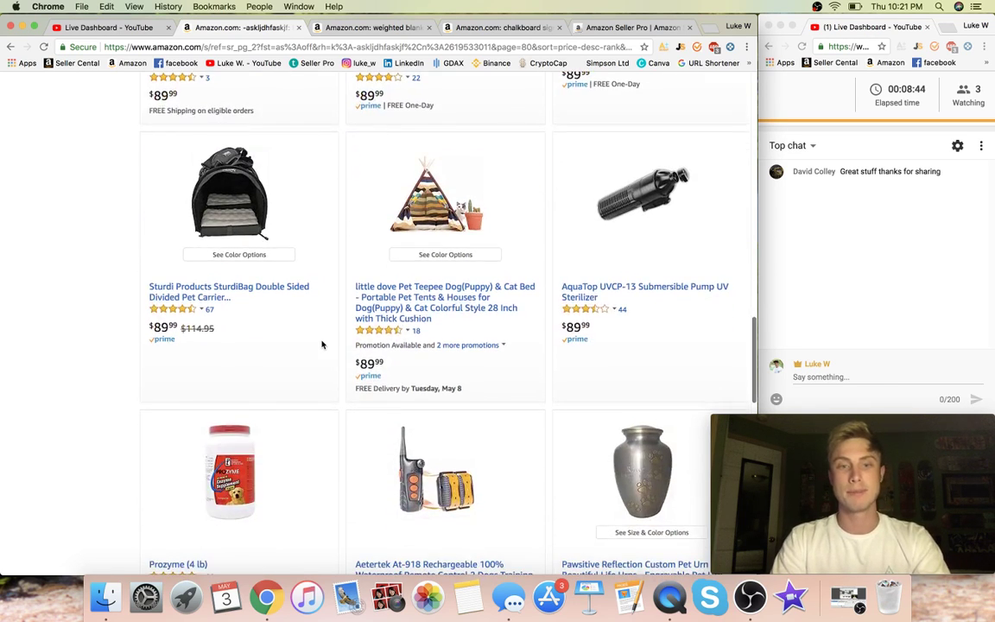
{"action": "scroll", "coordinate": [62, 366], "scroll_direction": "down", "scroll_amount": 5}
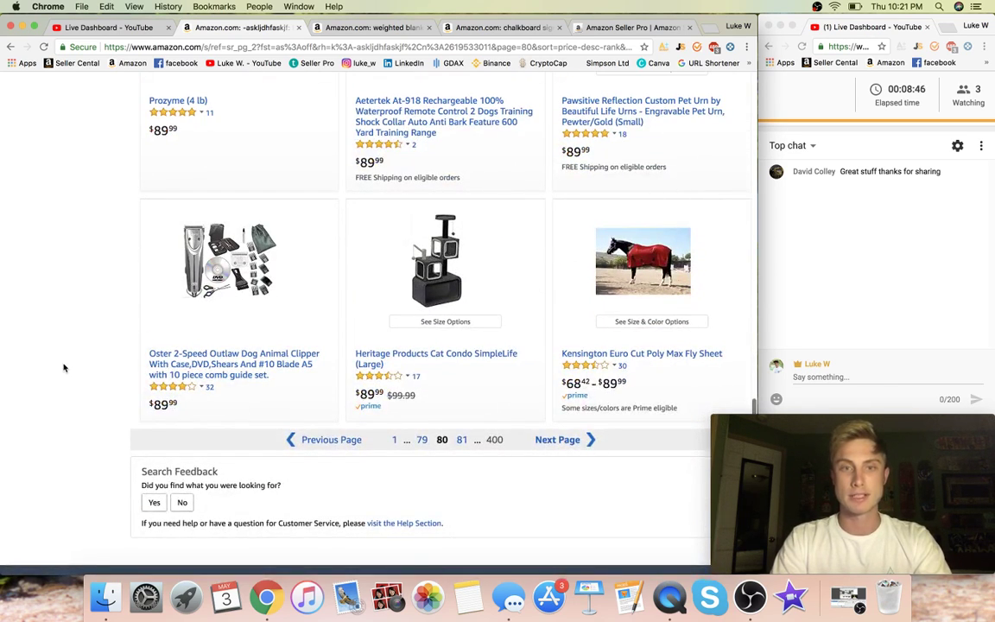
{"action": "scroll", "coordinate": [63, 368], "scroll_direction": "up", "scroll_amount": 10}
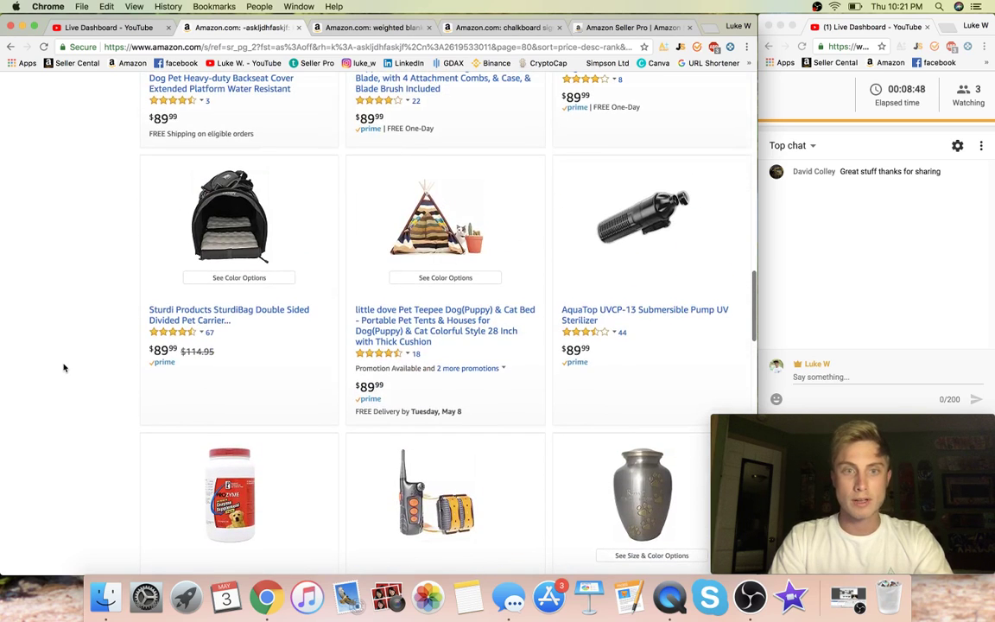
{"action": "scroll", "coordinate": [130, 303], "scroll_direction": "up", "scroll_amount": 5}
{"action": "scroll", "coordinate": [136, 297], "scroll_direction": "up", "scroll_amount": 5}
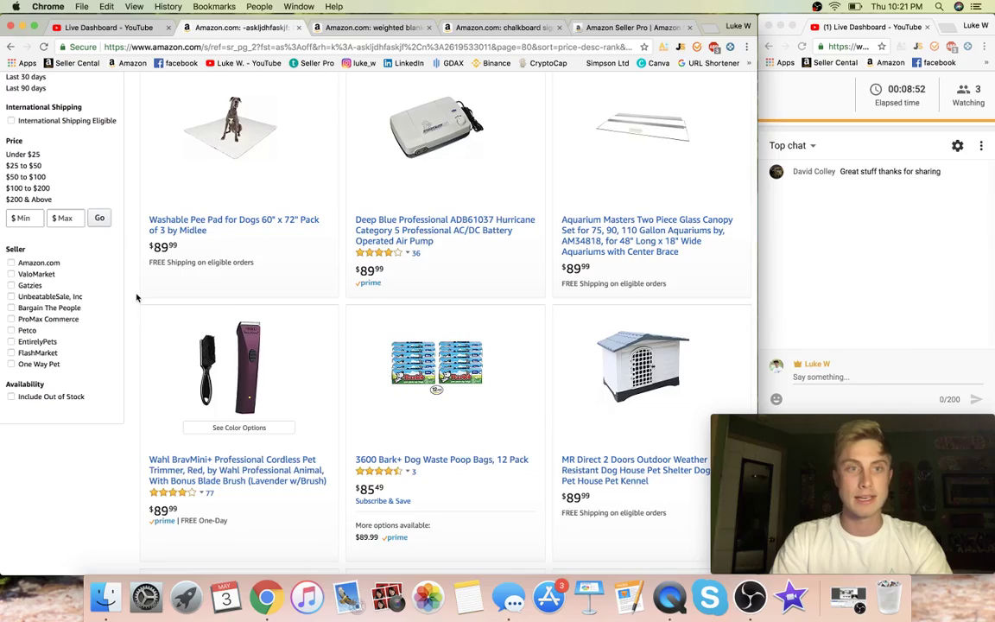
- Open page 81 of the pet supplies results and browse its products for ideas
{"action": "scroll", "coordinate": [136, 297], "scroll_direction": "down", "scroll_amount": 15}
{"action": "scroll", "coordinate": [135, 297], "scroll_direction": "up", "scroll_amount": 3}
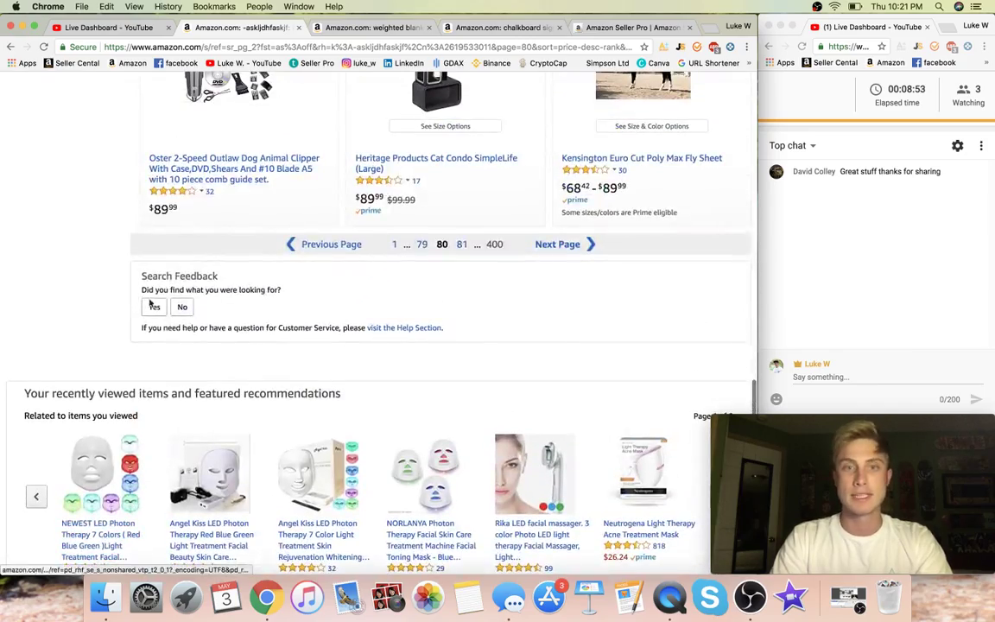
{"action": "left_click", "coordinate": [463, 246]}
{"action": "scroll", "coordinate": [371, 305], "scroll_direction": "down", "scroll_amount": 10}
{"action": "scroll", "coordinate": [372, 305], "scroll_direction": "down", "scroll_amount": 6}
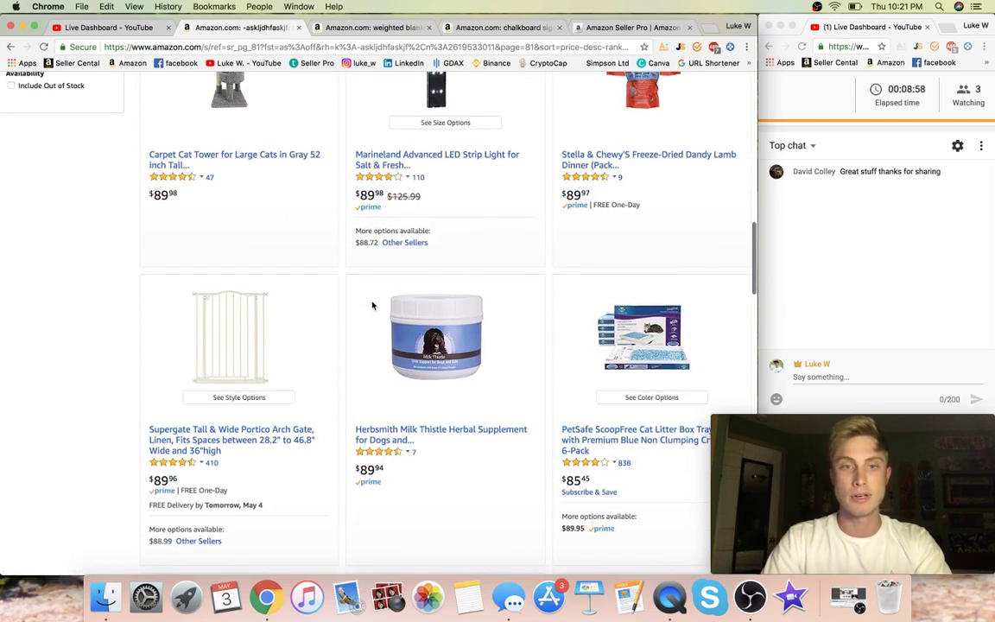
{"action": "scroll", "coordinate": [345, 382], "scroll_direction": "down", "scroll_amount": 4}
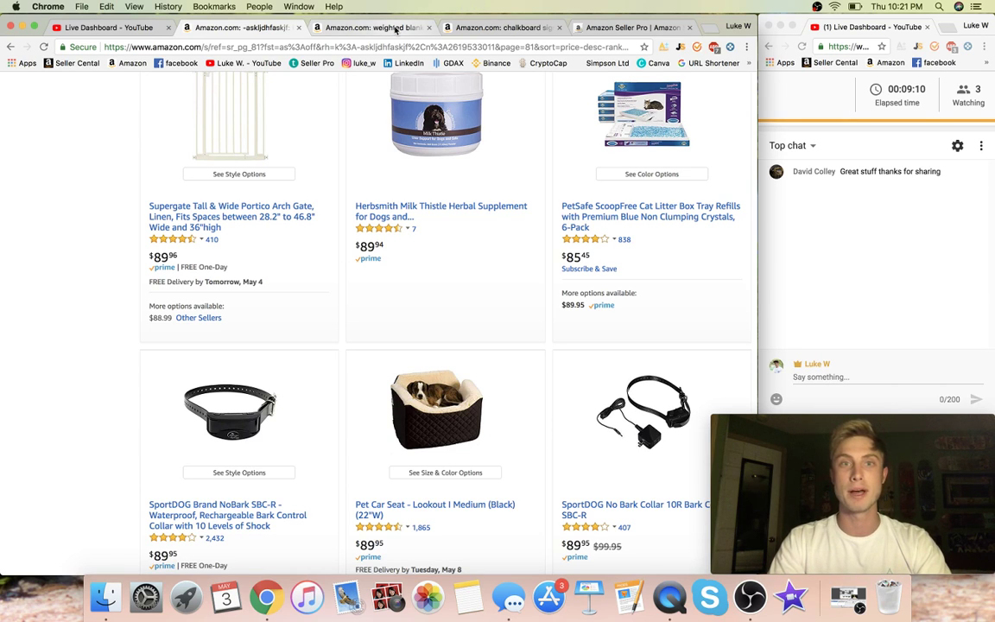
{"action": "scroll", "coordinate": [316, 345], "scroll_direction": "down", "scroll_amount": 10}
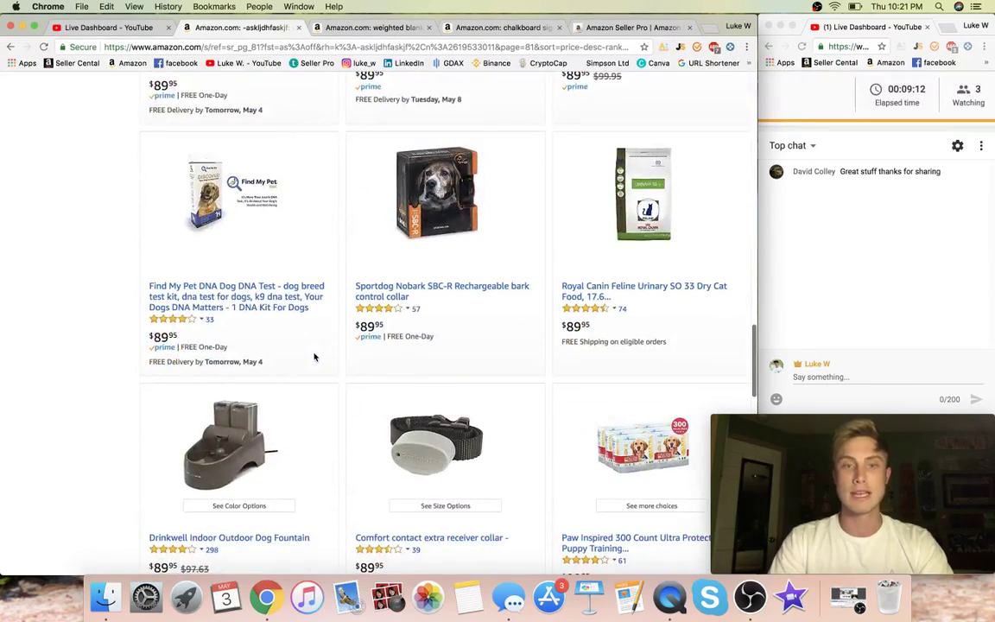
- Go on to page 82 of the pet supplies results and look through its listings
{"action": "left_click", "coordinate": [462, 393]}
{"action": "scroll", "coordinate": [447, 420], "scroll_direction": "down", "scroll_amount": 4}
{"action": "scroll", "coordinate": [446, 421], "scroll_direction": "down", "scroll_amount": 3}
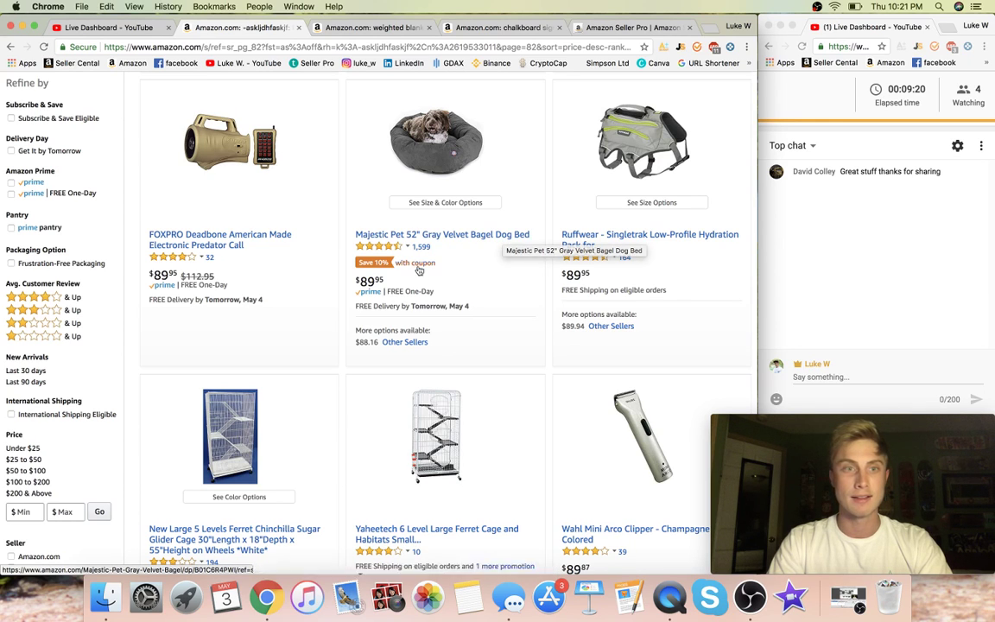
{"action": "scroll", "coordinate": [442, 359], "scroll_direction": "down", "scroll_amount": 3}
{"action": "scroll", "coordinate": [442, 360], "scroll_direction": "down", "scroll_amount": 10}
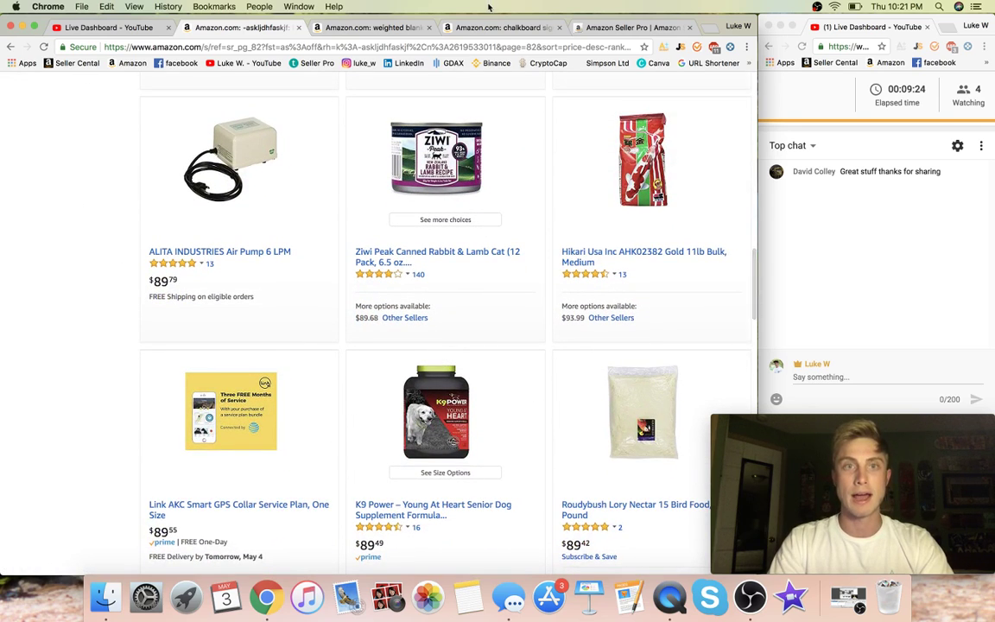
- Switch to the weighted blanket search results and look over the listings and their prices
{"action": "left_click", "coordinate": [393, 29]}
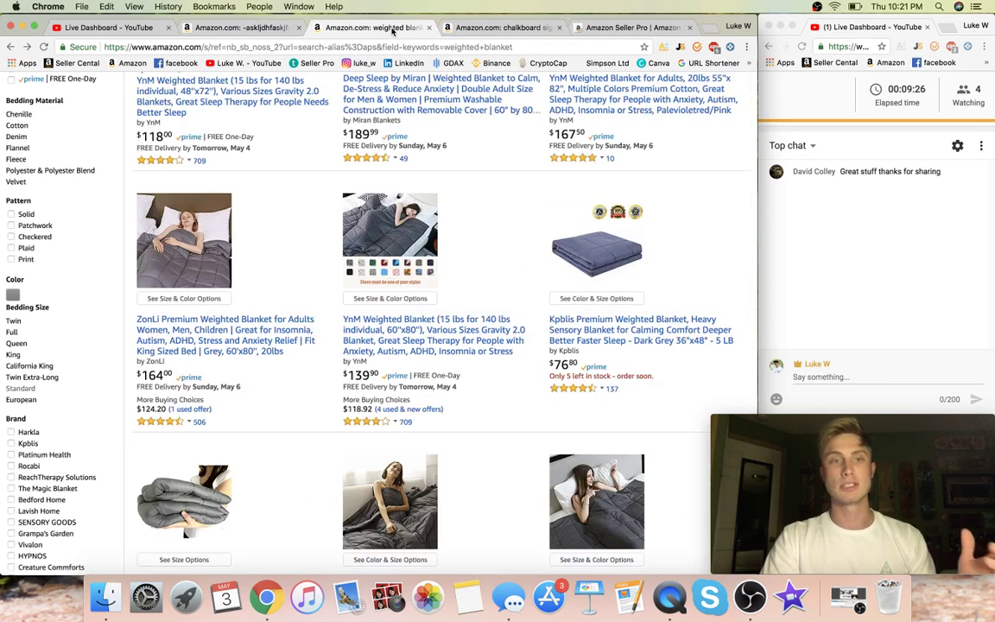
{"action": "scroll", "coordinate": [317, 242], "scroll_direction": "up", "scroll_amount": 4}
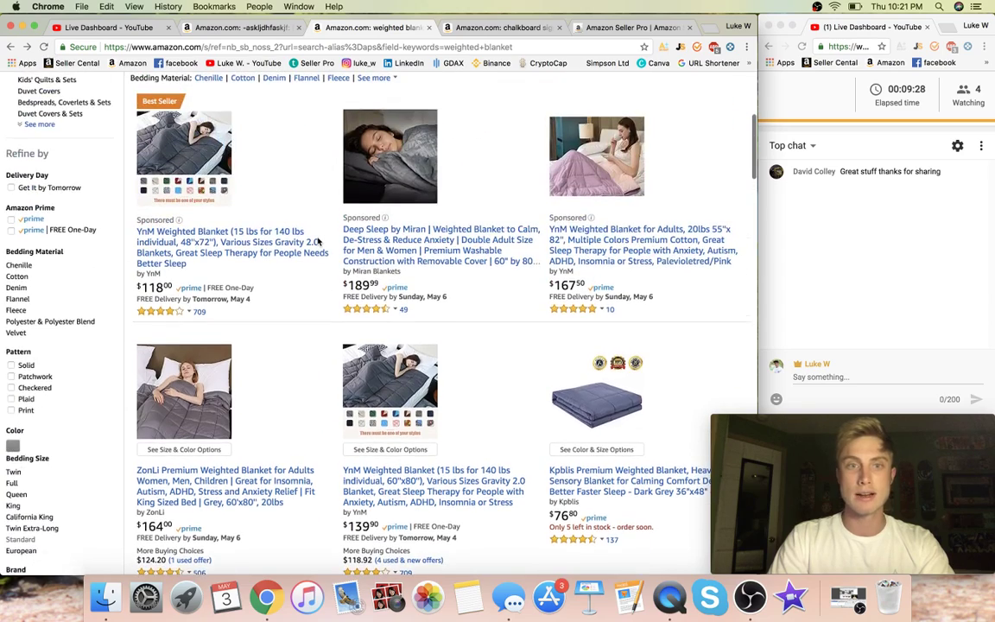
{"action": "scroll", "coordinate": [317, 242], "scroll_direction": "down", "scroll_amount": 5}
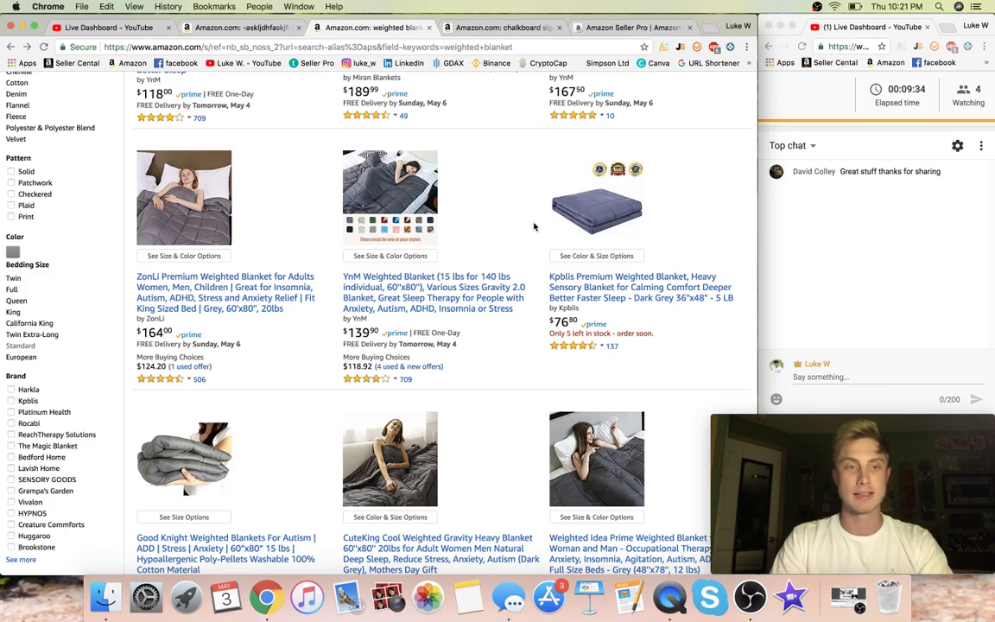
{"action": "scroll", "coordinate": [534, 227], "scroll_direction": "down", "scroll_amount": 4}
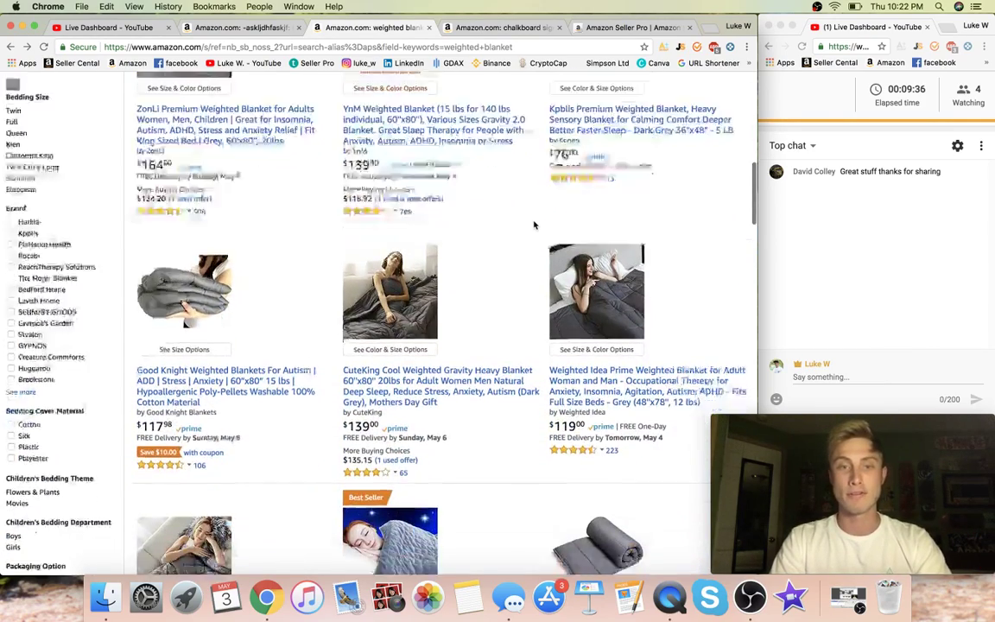
{"action": "scroll", "coordinate": [534, 227], "scroll_direction": "up", "scroll_amount": 3}
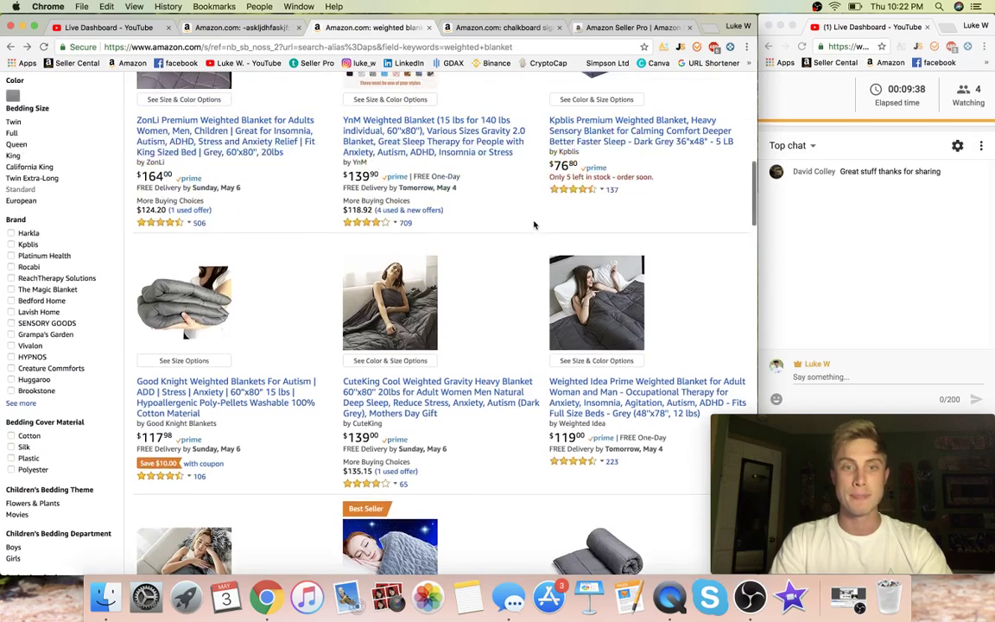
- Run Jungle Scout on the weighted blanket results, examine the revenue and reviews of the Sivio listing, and close the report
{"action": "left_click", "coordinate": [679, 50]}
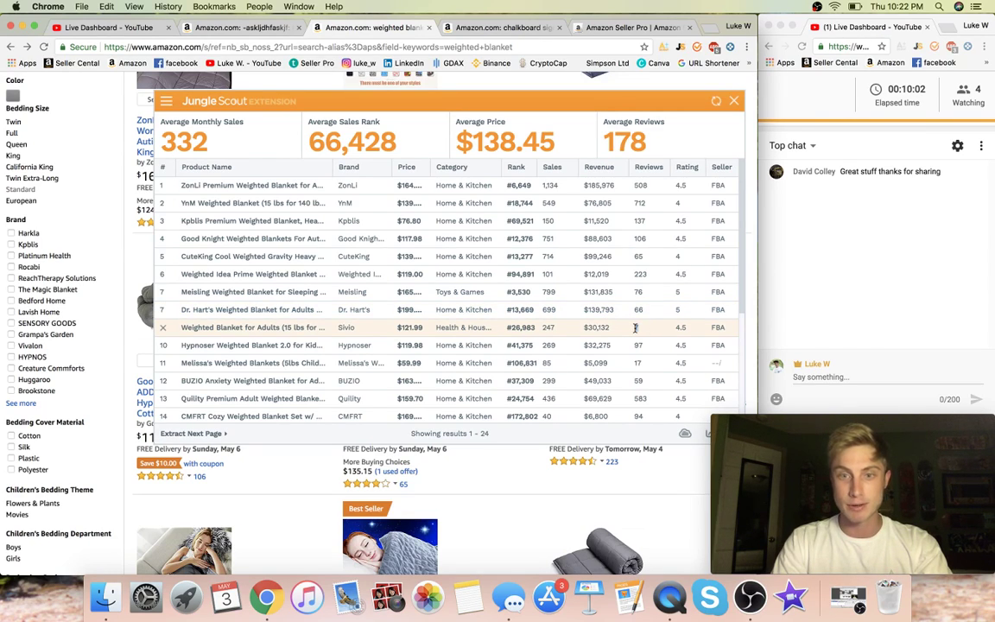
{"action": "left_click_drag", "start_coordinate": [615, 332], "coordinate": [582, 329]}
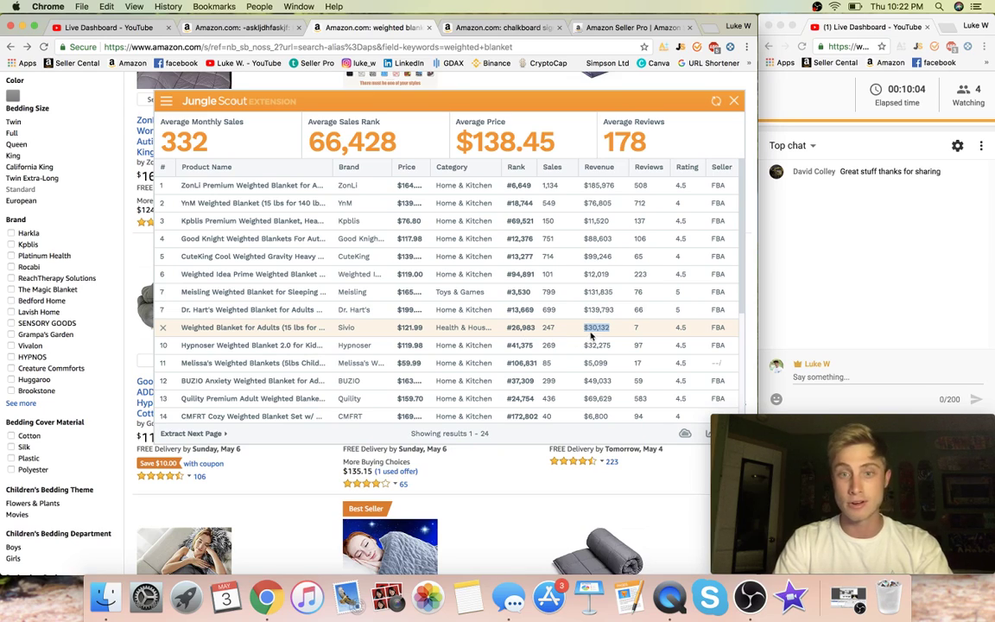
{"action": "mouse_move", "coordinate": [296, 331]}
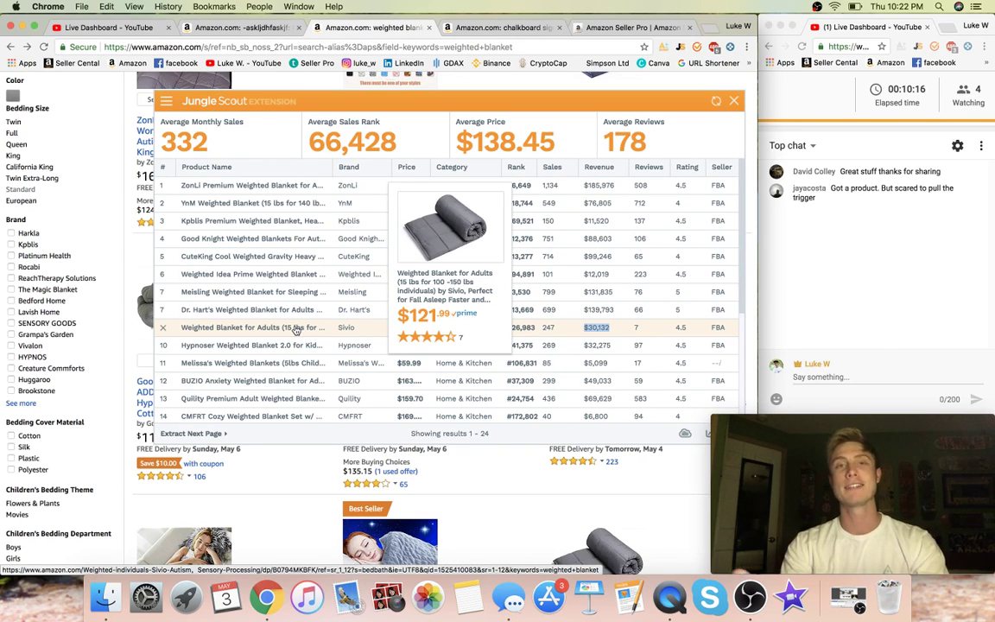
{"action": "left_click", "coordinate": [734, 103]}
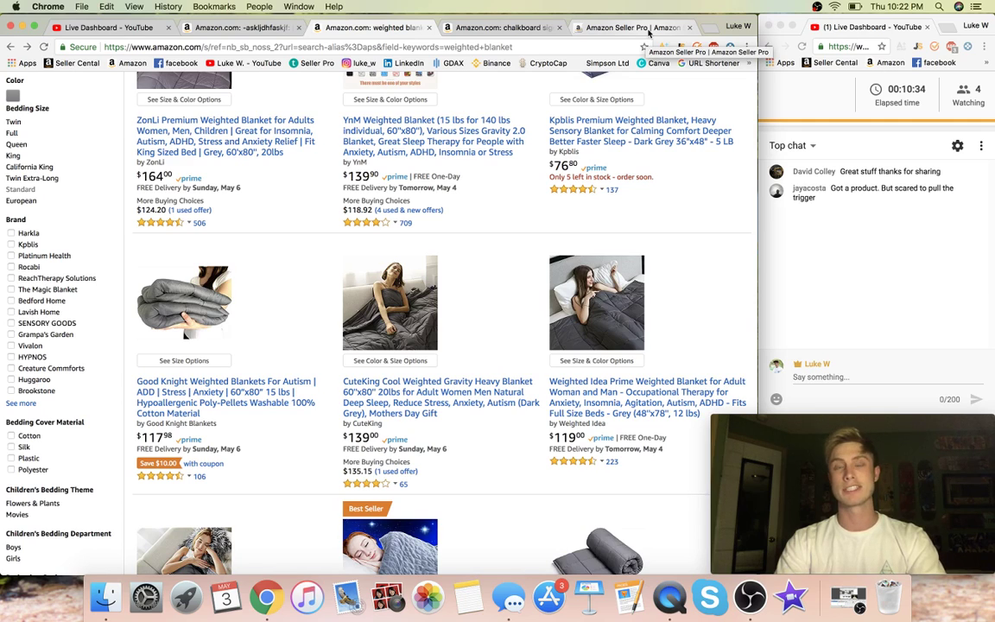
- Switch to the Amazon Seller Pro course page and skim its class curriculum
{"action": "left_click", "coordinate": [649, 28]}
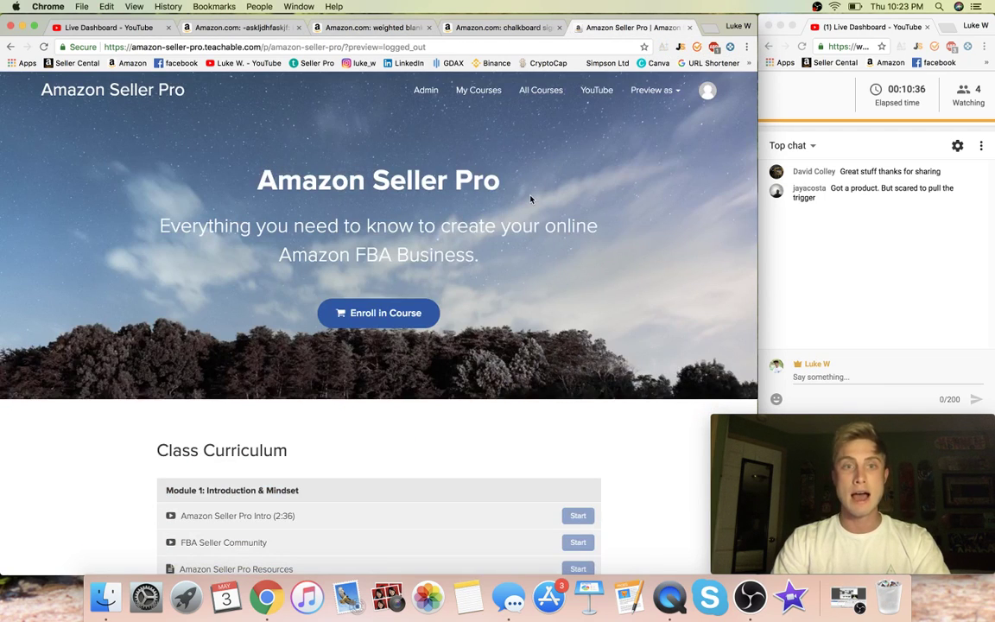
{"action": "scroll", "coordinate": [530, 200], "scroll_direction": "down", "scroll_amount": 2}
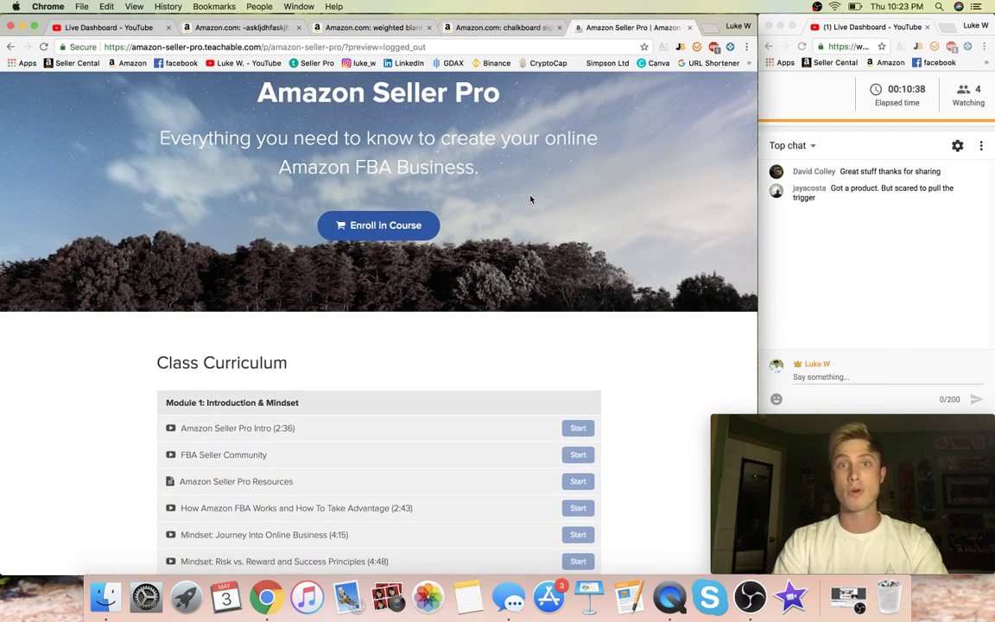
{"action": "scroll", "coordinate": [530, 200], "scroll_direction": "down", "scroll_amount": 3}
{"action": "scroll", "coordinate": [530, 199], "scroll_direction": "down", "scroll_amount": 4}
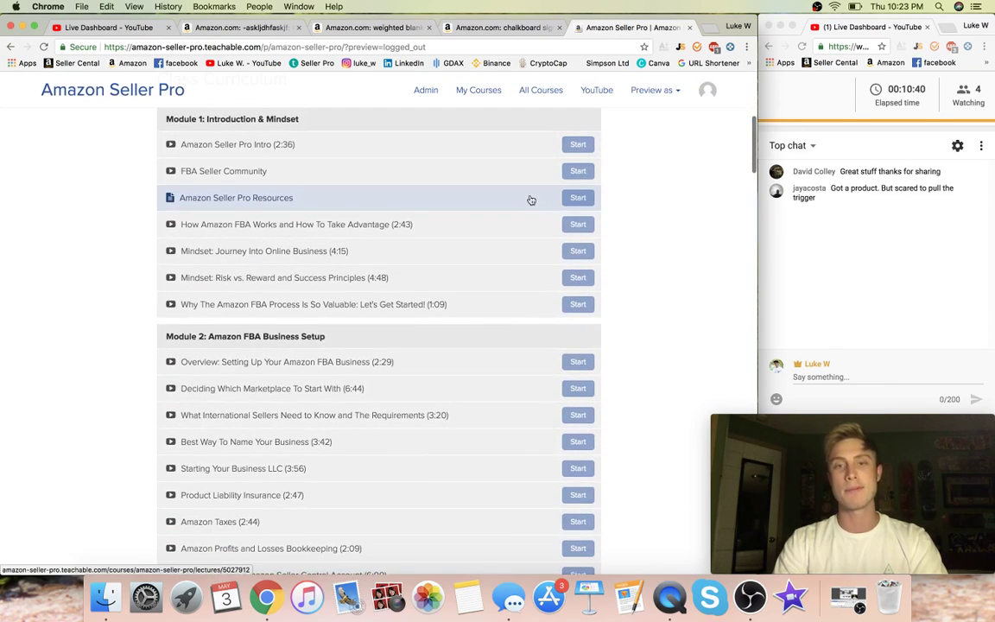
{"action": "scroll", "coordinate": [530, 200], "scroll_direction": "down", "scroll_amount": 3}
{"action": "scroll", "coordinate": [531, 199], "scroll_direction": "down", "scroll_amount": 12}
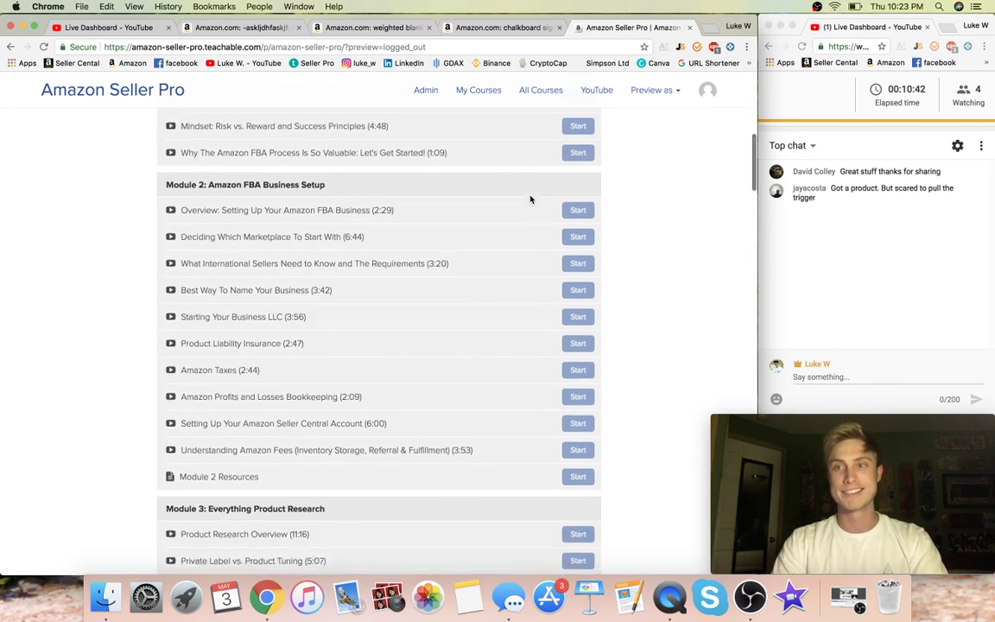
{"action": "scroll", "coordinate": [531, 199], "scroll_direction": "down", "scroll_amount": 6}
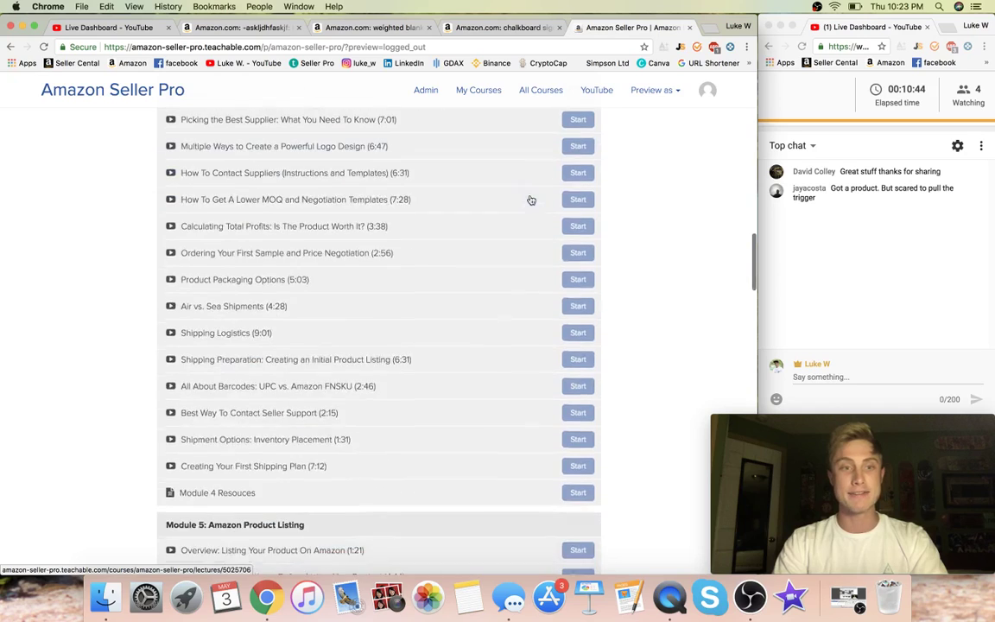
{"action": "scroll", "coordinate": [531, 199], "scroll_direction": "up", "scroll_amount": 20}
{"action": "scroll", "coordinate": [531, 199], "scroll_direction": "down", "scroll_amount": 6}
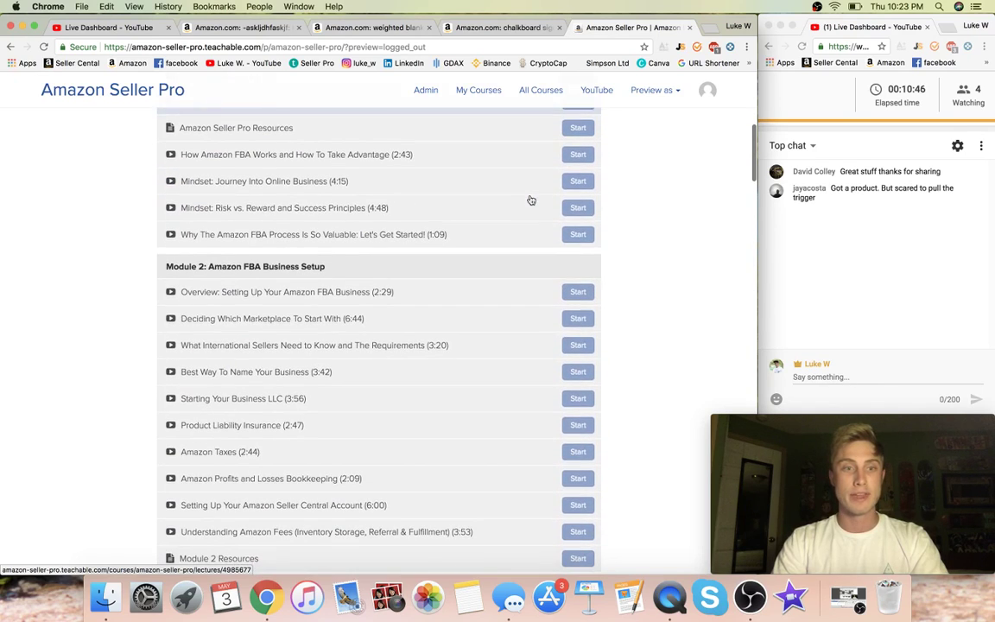
- Review the course's Module 2 business setup lessons and Module 3 product research lessons
{"action": "scroll", "coordinate": [493, 234], "scroll_direction": "up", "scroll_amount": 1}
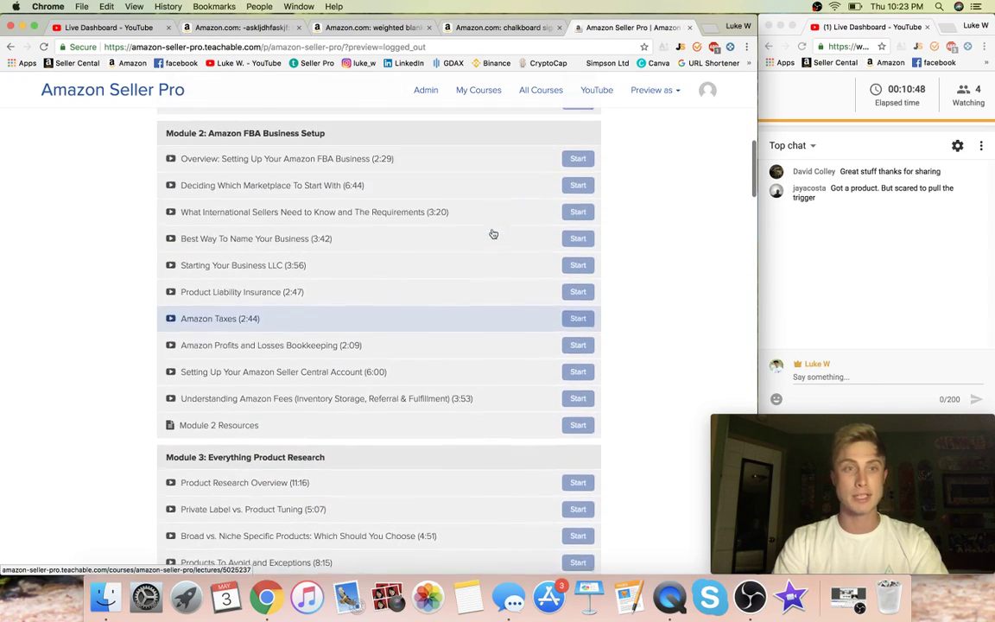
{"action": "scroll", "coordinate": [261, 369], "scroll_direction": "down", "scroll_amount": 2}
{"action": "scroll", "coordinate": [261, 369], "scroll_direction": "down", "scroll_amount": 4}
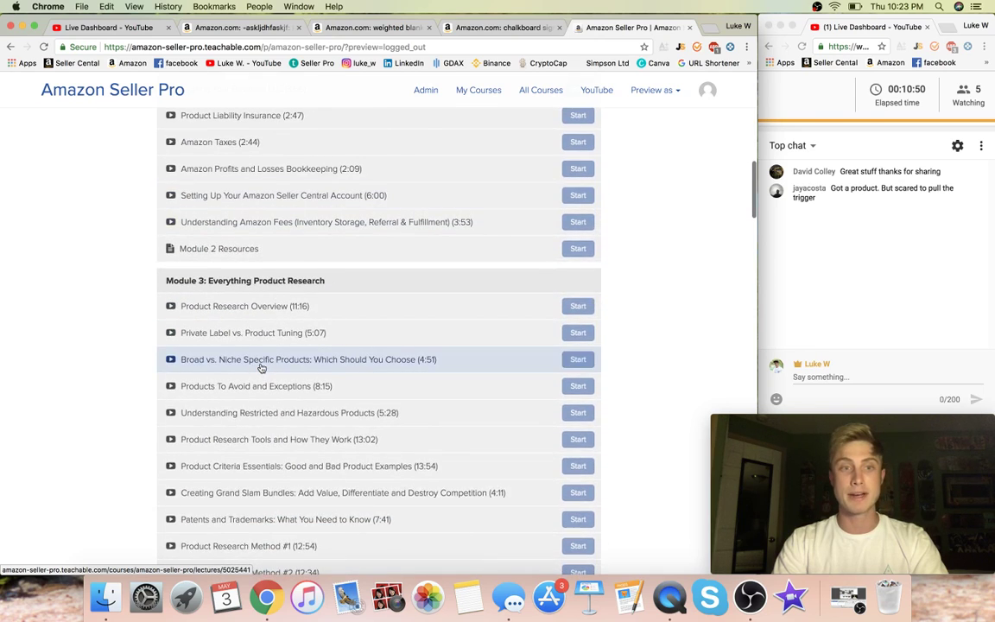
{"action": "scroll", "coordinate": [277, 333], "scroll_direction": "down", "scroll_amount": 2}
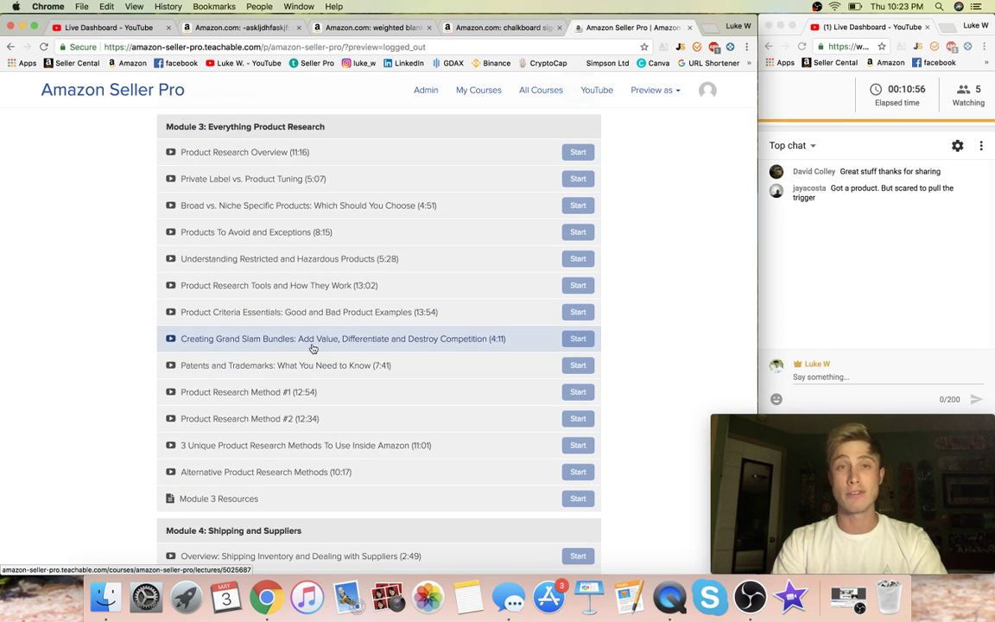
- Read through the lessons of Modules 4 to 6 on suppliers, product listing and marketing, and return to the start of the curriculum
{"action": "scroll", "coordinate": [312, 348], "scroll_direction": "down", "scroll_amount": 10}
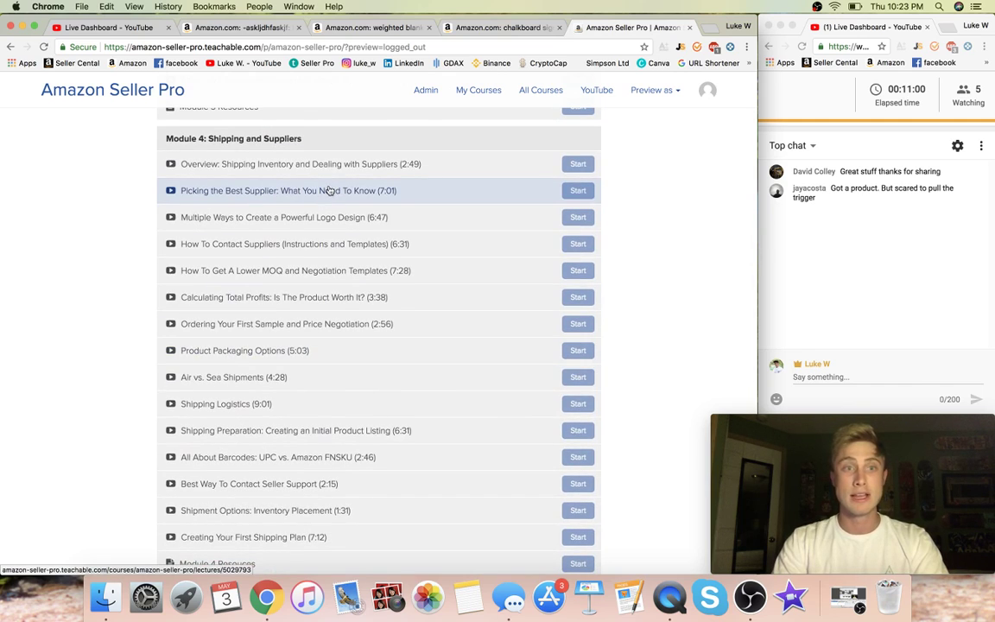
{"action": "scroll", "coordinate": [321, 238], "scroll_direction": "down", "scroll_amount": 7}
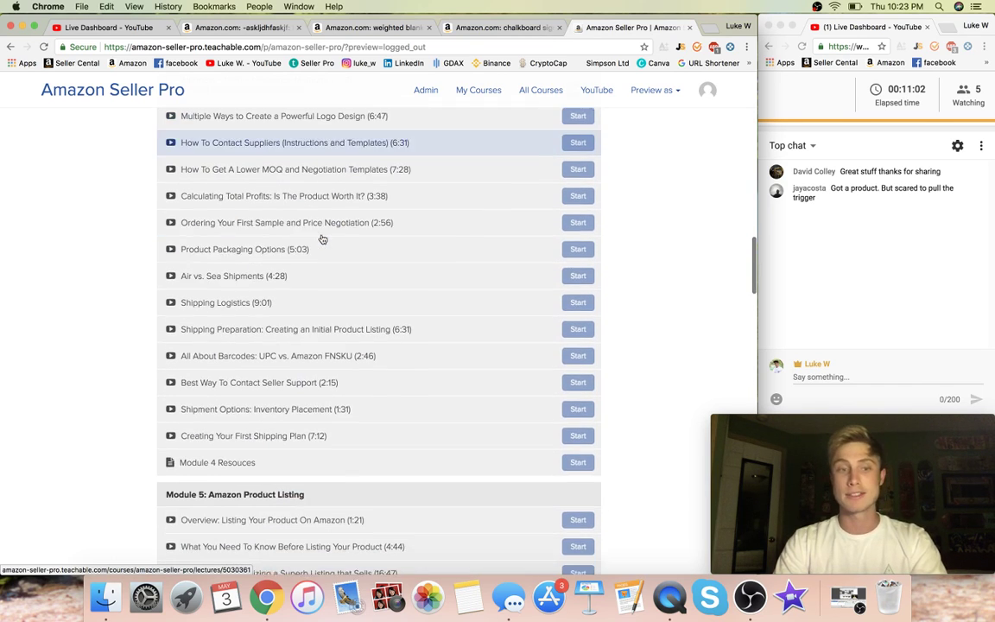
{"action": "scroll", "coordinate": [322, 238], "scroll_direction": "down", "scroll_amount": 4}
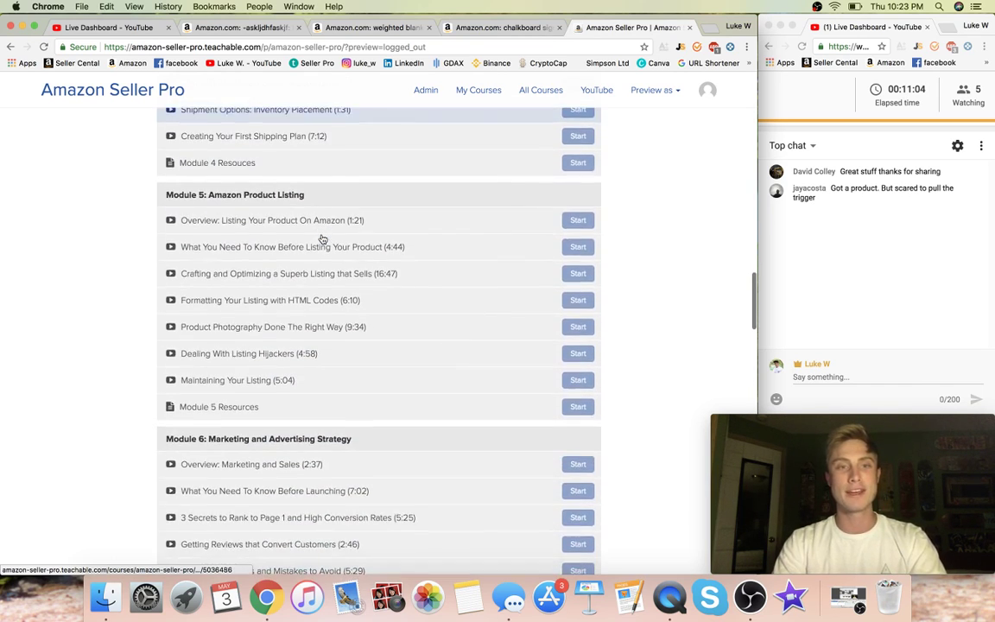
{"action": "scroll", "coordinate": [256, 376], "scroll_direction": "down", "scroll_amount": 4}
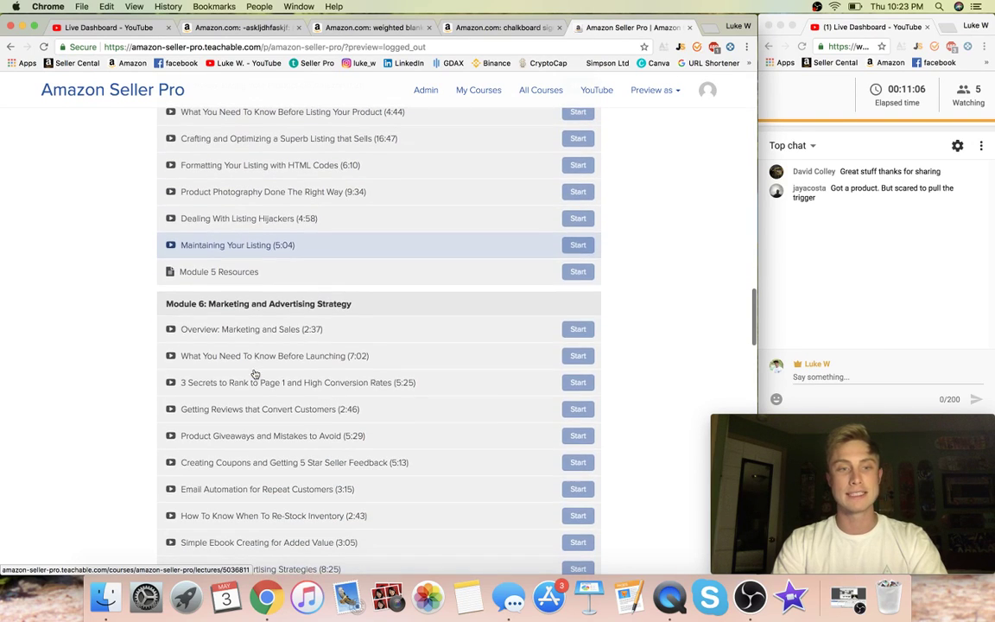
{"action": "scroll", "coordinate": [290, 322], "scroll_direction": "down", "scroll_amount": 2}
{"action": "scroll", "coordinate": [291, 322], "scroll_direction": "down", "scroll_amount": 3}
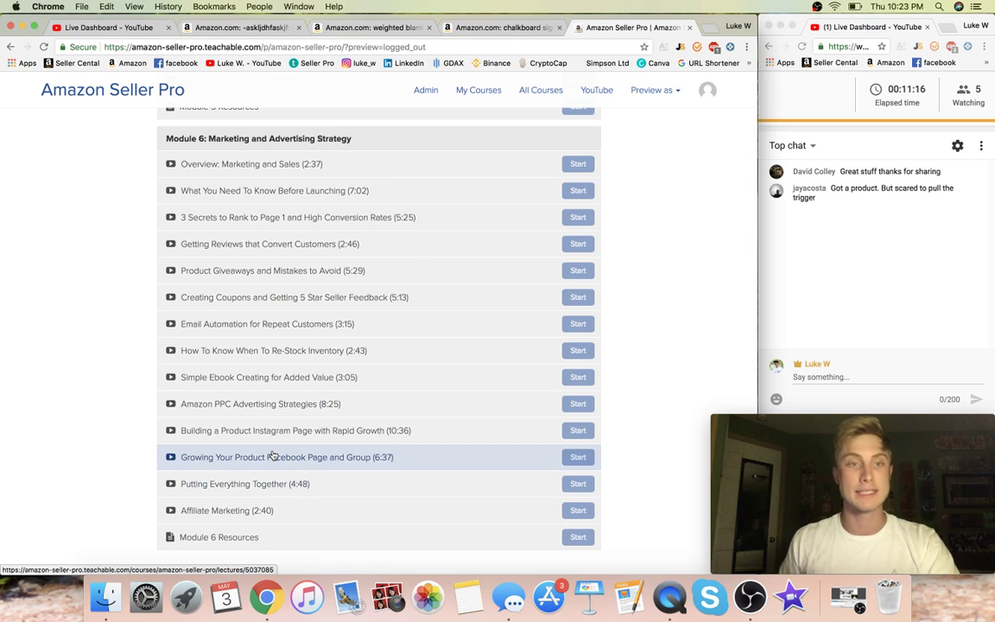
{"action": "scroll", "coordinate": [215, 349], "scroll_direction": "up", "scroll_amount": 15}
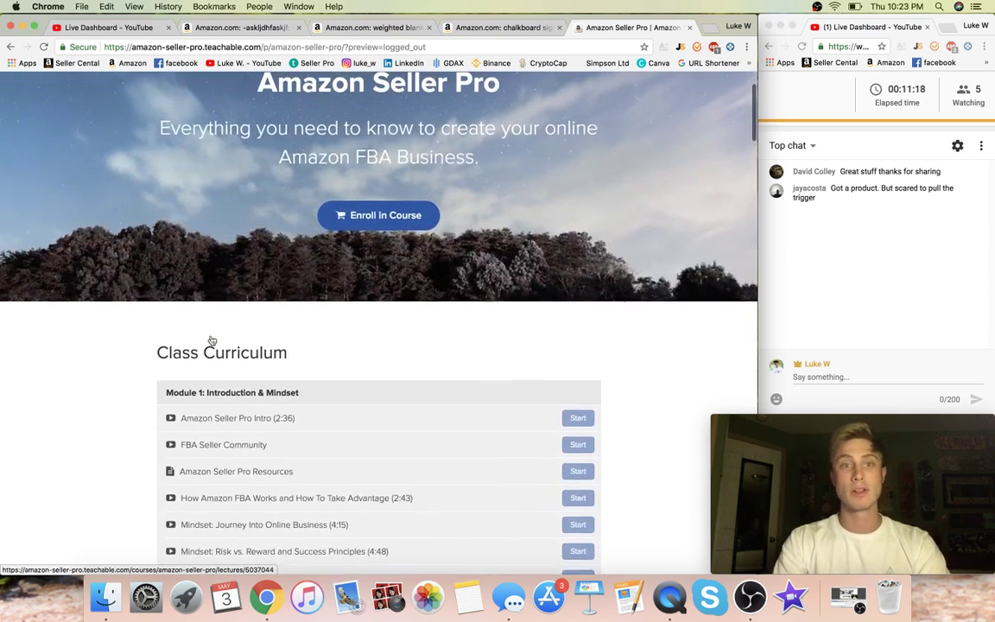
- Return to the weighted blanket search results and look over the listings' designs, prices and reviews
{"action": "scroll", "coordinate": [212, 341], "scroll_direction": "up", "scroll_amount": 3}
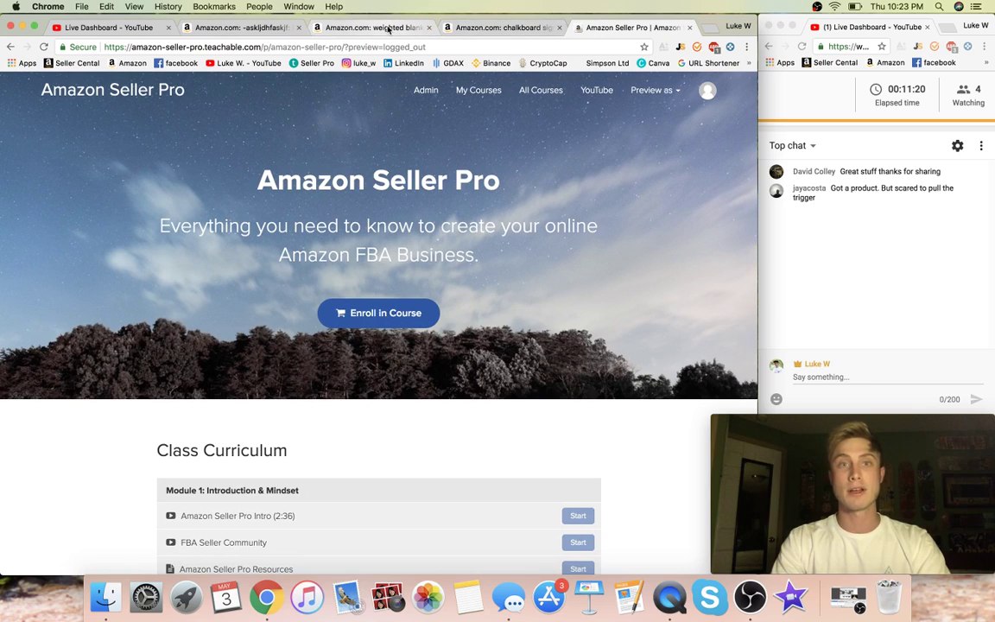
{"action": "left_click", "coordinate": [388, 30]}
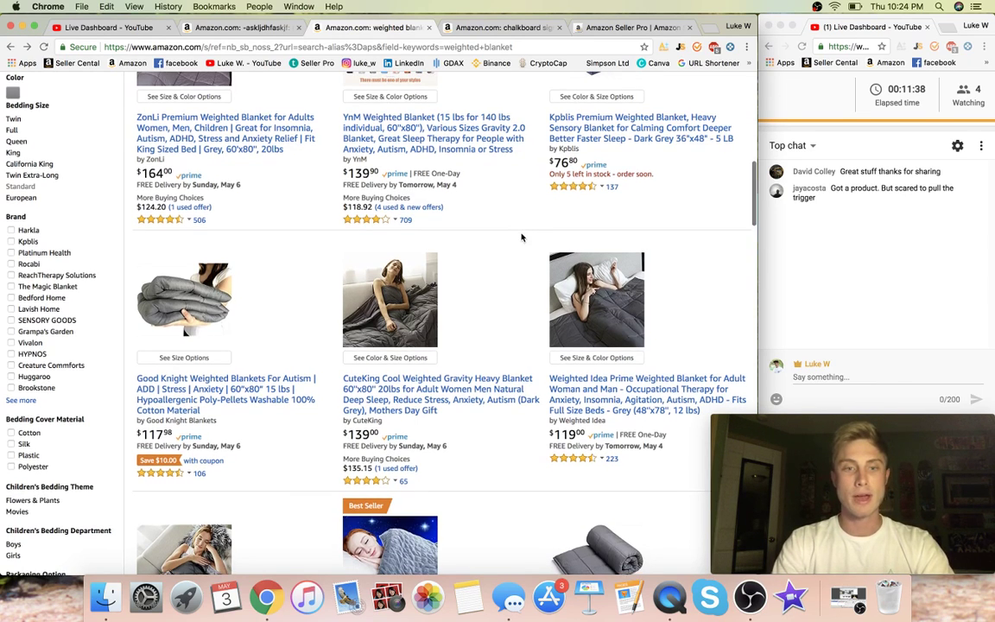
{"action": "scroll", "coordinate": [522, 237], "scroll_direction": "up", "scroll_amount": 4}
{"action": "scroll", "coordinate": [522, 237], "scroll_direction": "up", "scroll_amount": 5}
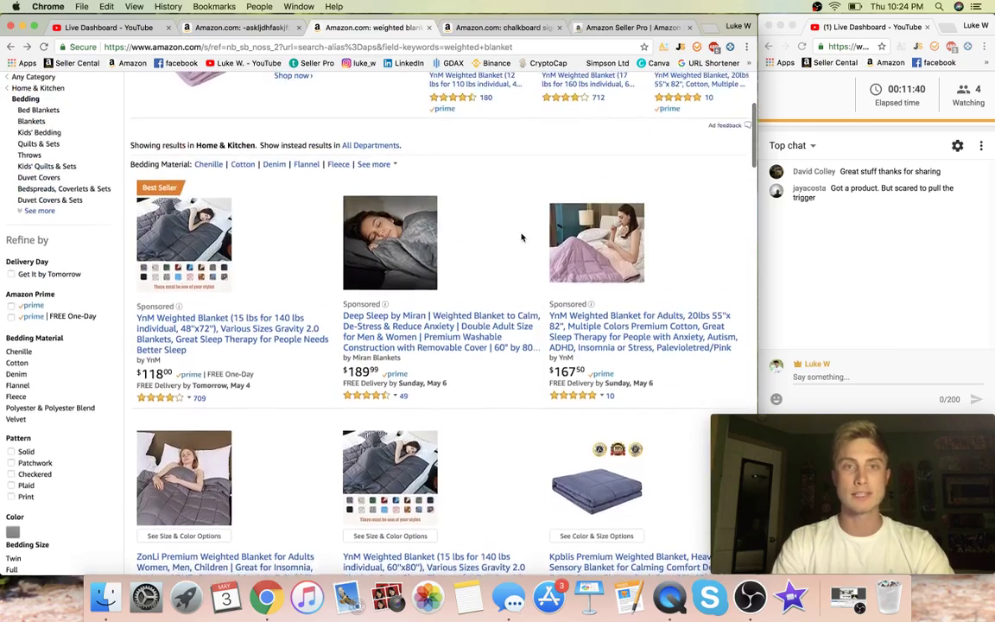
{"action": "scroll", "coordinate": [522, 237], "scroll_direction": "down", "scroll_amount": 4}
{"action": "scroll", "coordinate": [522, 237], "scroll_direction": "down", "scroll_amount": 1}
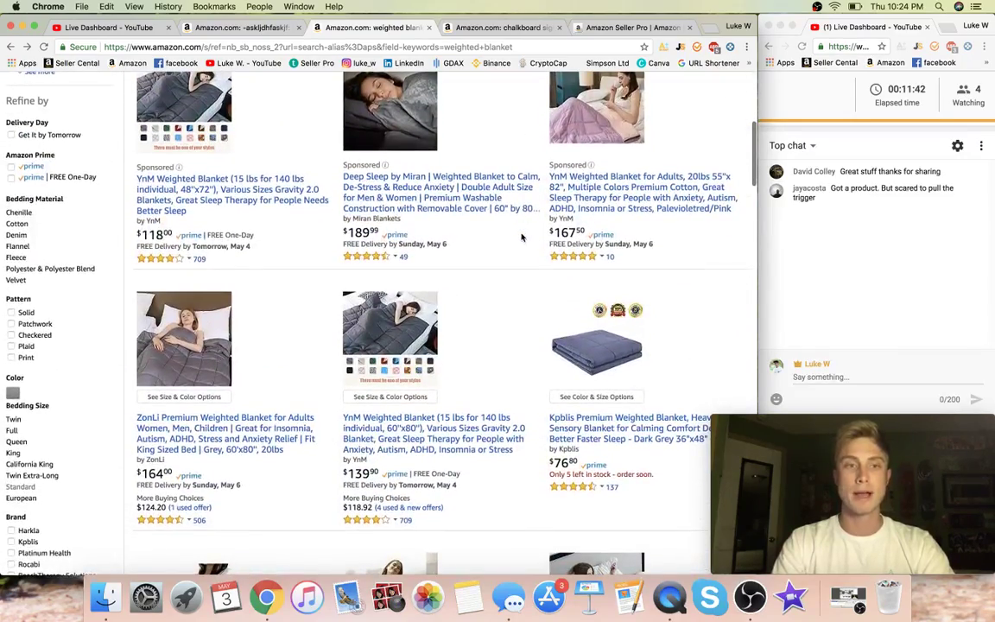
{"action": "scroll", "coordinate": [522, 237], "scroll_direction": "down", "scroll_amount": 2}
{"action": "scroll", "coordinate": [522, 236], "scroll_direction": "down", "scroll_amount": 3}
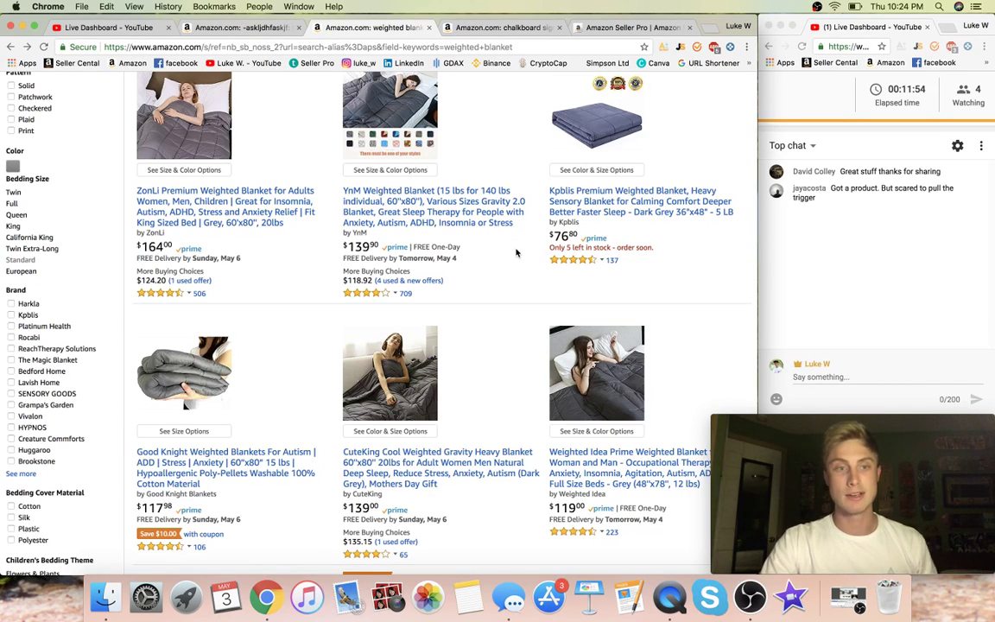
{"action": "scroll", "coordinate": [515, 252], "scroll_direction": "down", "scroll_amount": 5}
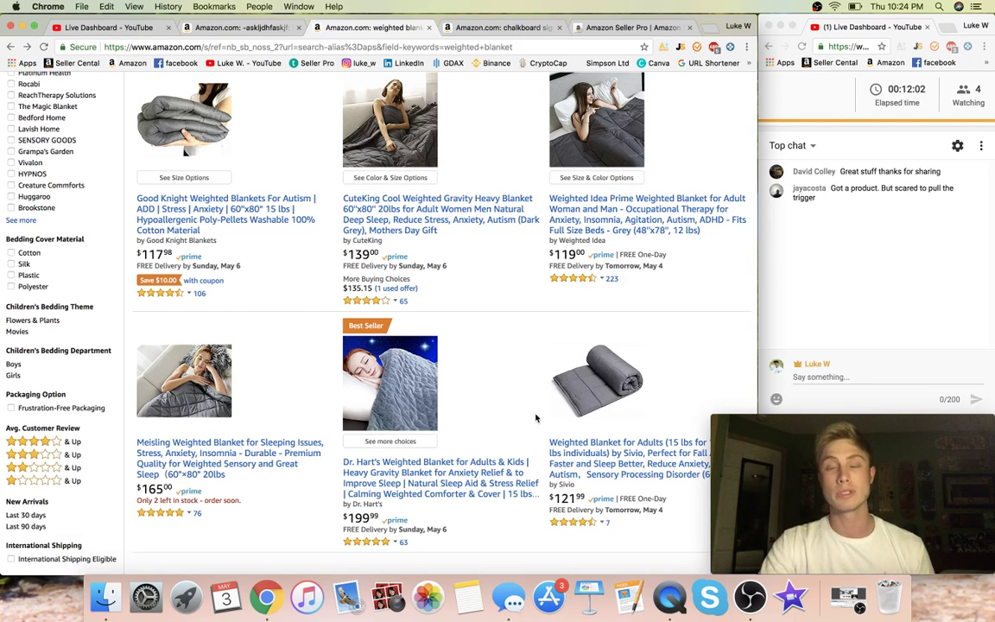
{"action": "scroll", "coordinate": [535, 418], "scroll_direction": "down", "scroll_amount": 3}
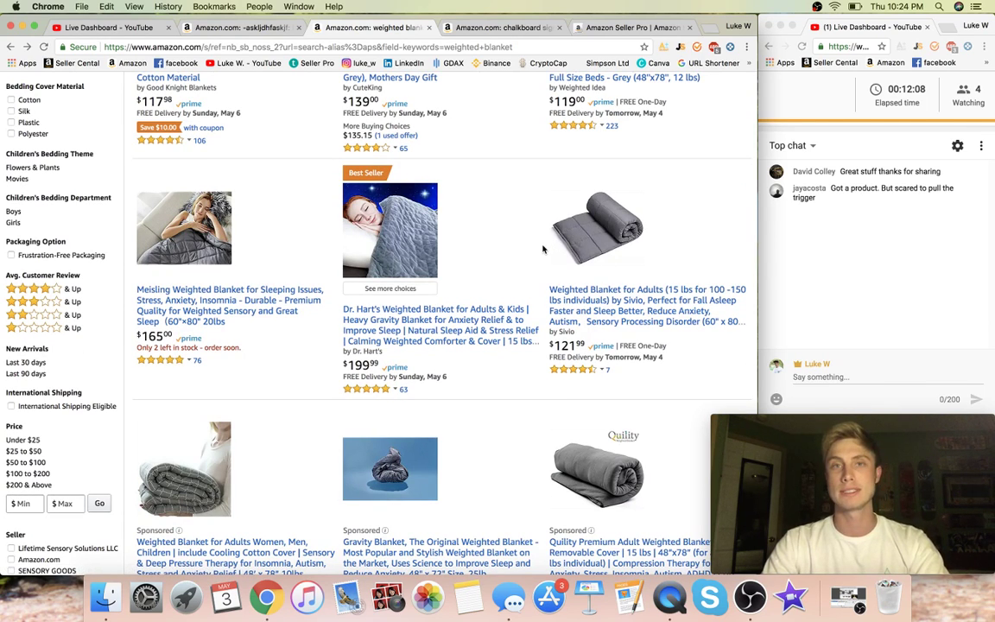
{"action": "scroll", "coordinate": [543, 250], "scroll_direction": "up", "scroll_amount": 15}
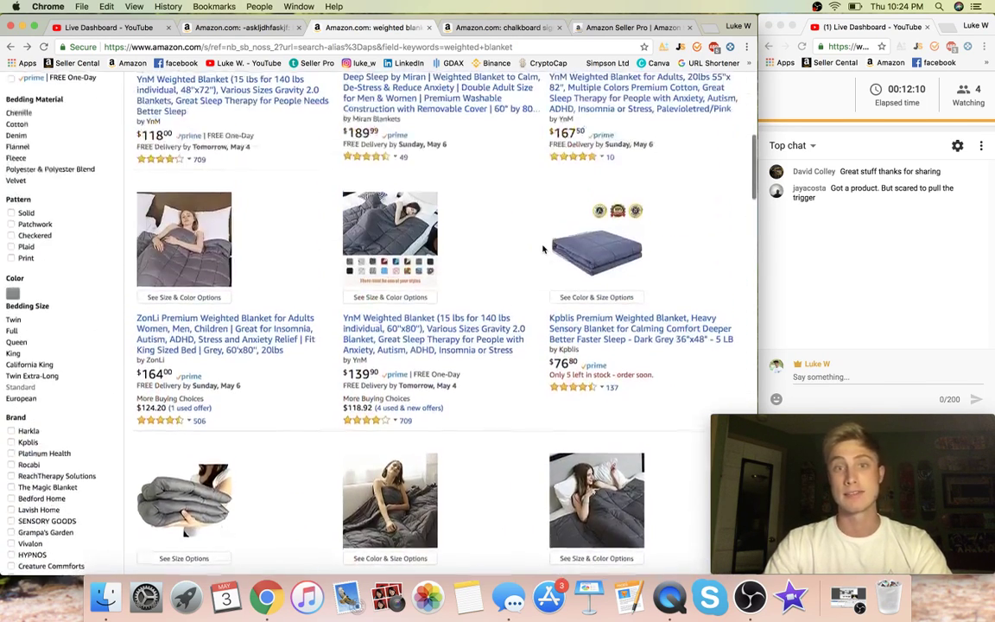
{"action": "scroll", "coordinate": [542, 249], "scroll_direction": "up", "scroll_amount": 1}
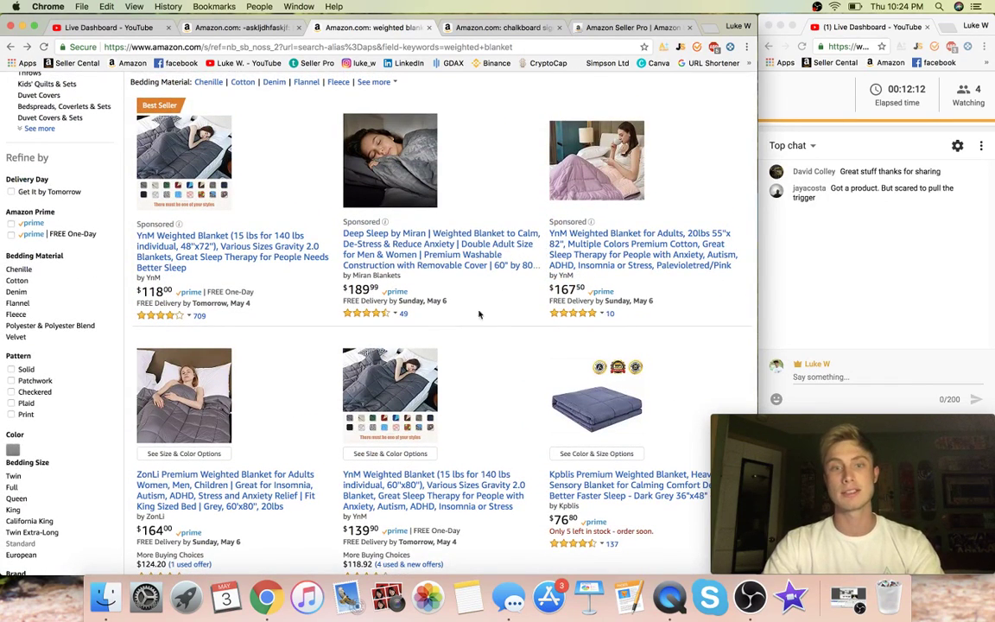
- Open the YnM 60"x80" weighted blanket listing and examine its options, price history and Frequently bought together section
{"action": "left_click", "coordinate": [409, 385]}
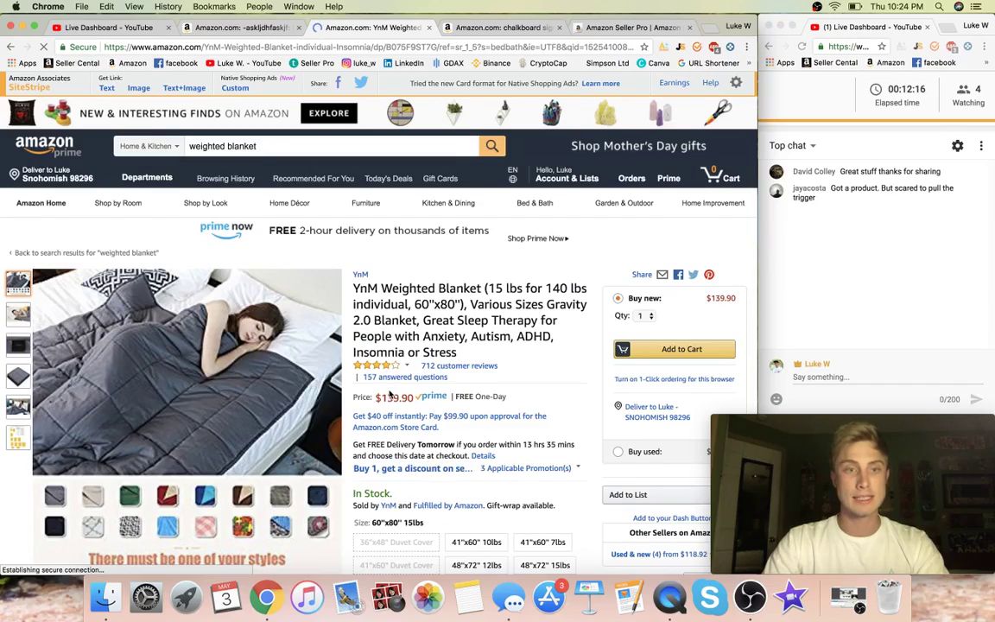
{"action": "mouse_move", "coordinate": [102, 370]}
{"action": "scroll", "coordinate": [462, 440], "scroll_direction": "down", "scroll_amount": 10}
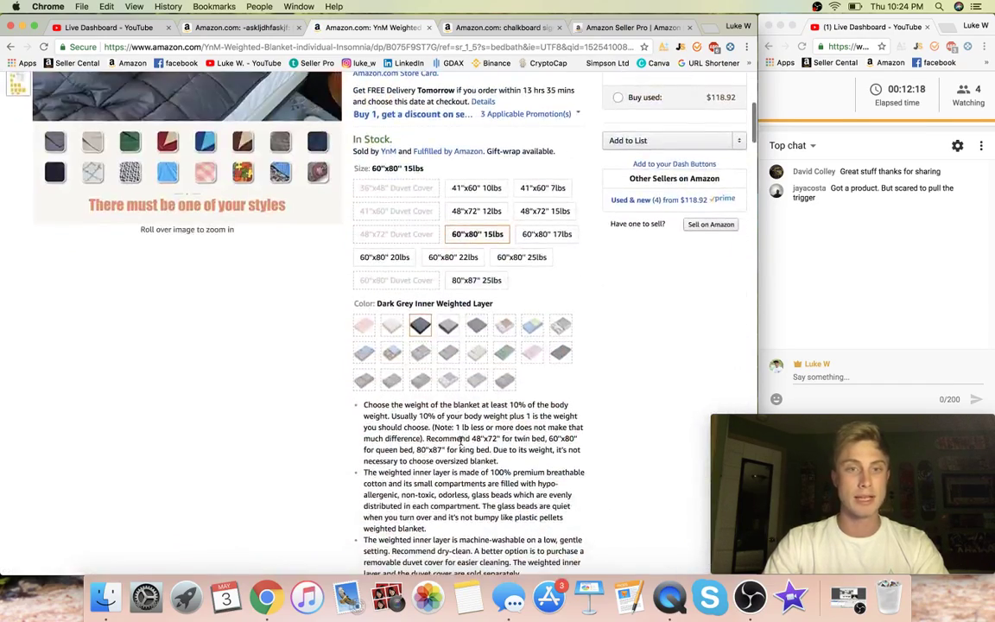
{"action": "scroll", "coordinate": [462, 440], "scroll_direction": "down", "scroll_amount": 5}
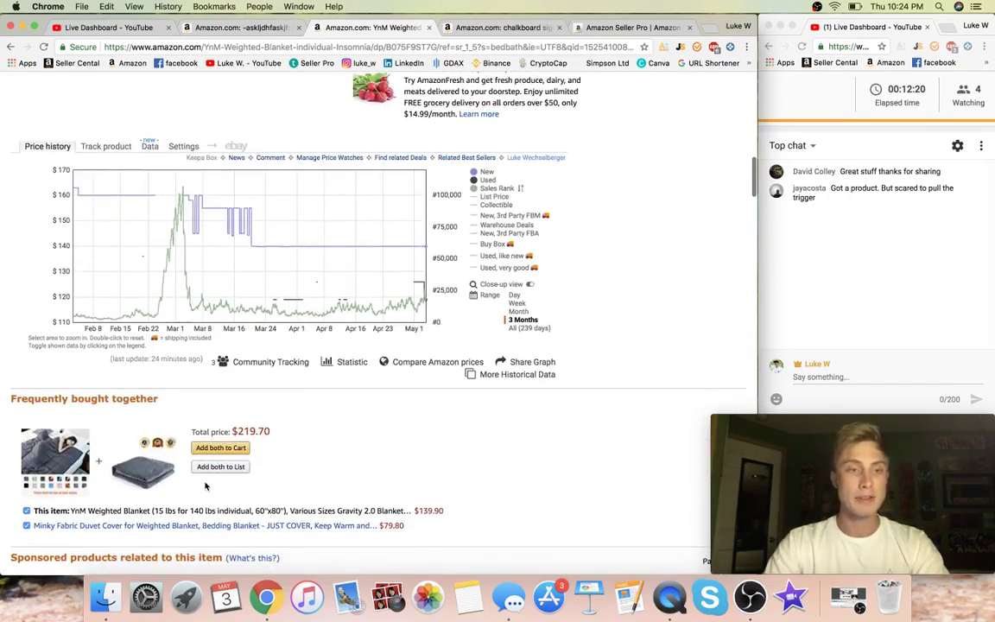
{"action": "scroll", "coordinate": [206, 488], "scroll_direction": "down", "scroll_amount": 2}
{"action": "left_click_drag", "start_coordinate": [11, 290], "coordinate": [159, 291]}
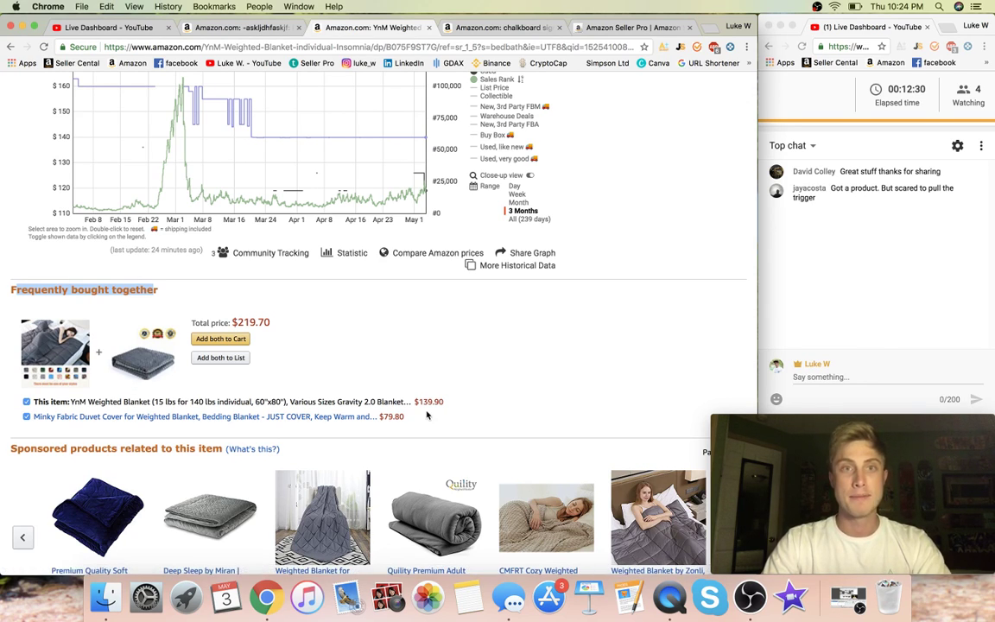
- Skim the YnM blanket's product information and customer reviews, ending at the star rating breakdown
{"action": "scroll", "coordinate": [427, 416], "scroll_direction": "down", "scroll_amount": 10}
{"action": "scroll", "coordinate": [427, 415], "scroll_direction": "down", "scroll_amount": 15}
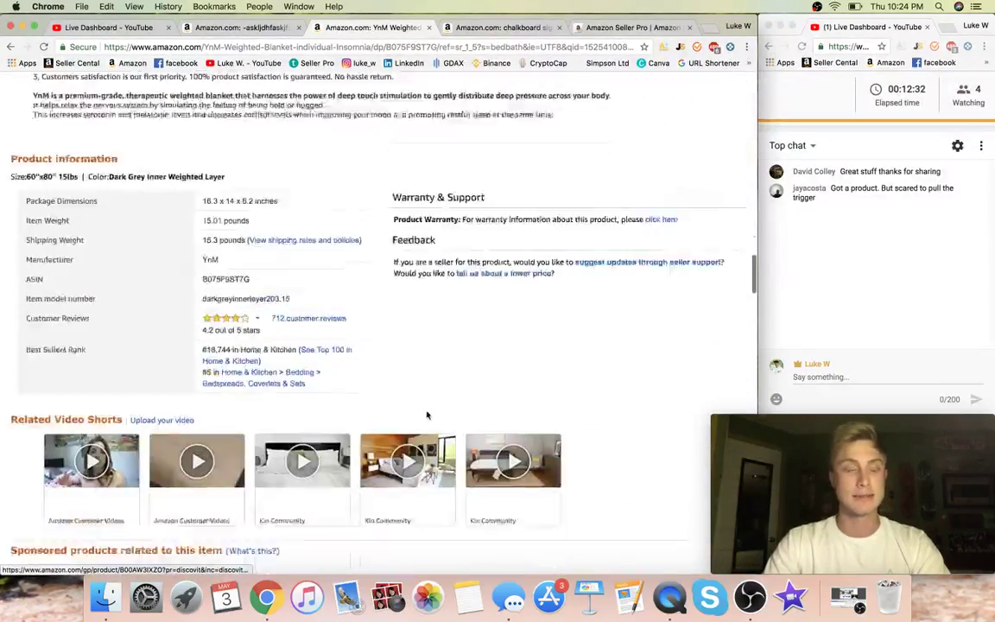
{"action": "scroll", "coordinate": [428, 415], "scroll_direction": "down", "scroll_amount": 15}
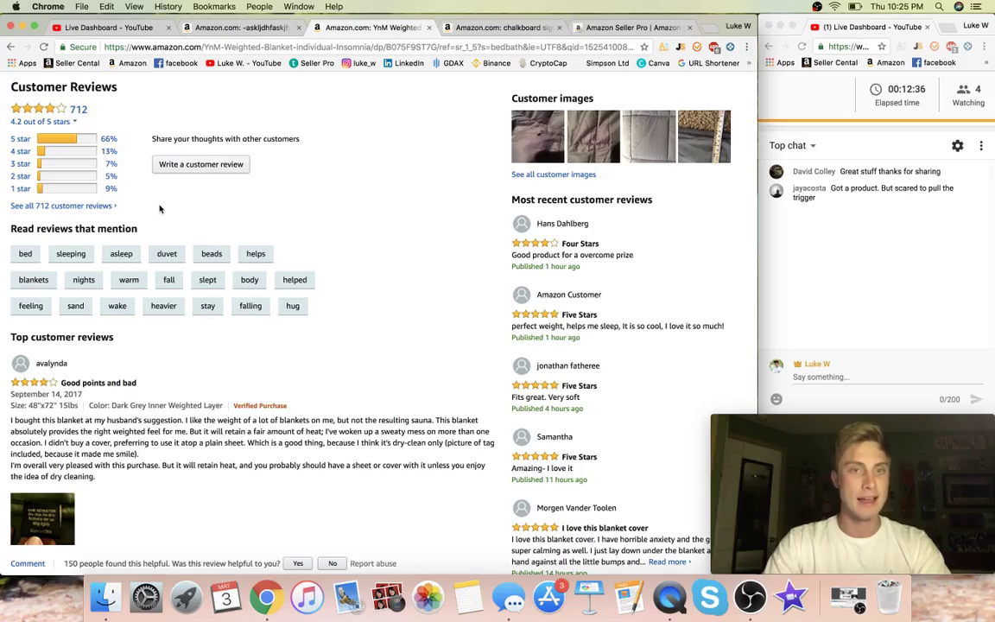
{"action": "scroll", "coordinate": [364, 334], "scroll_direction": "down", "scroll_amount": 5}
{"action": "scroll", "coordinate": [364, 334], "scroll_direction": "down", "scroll_amount": 10}
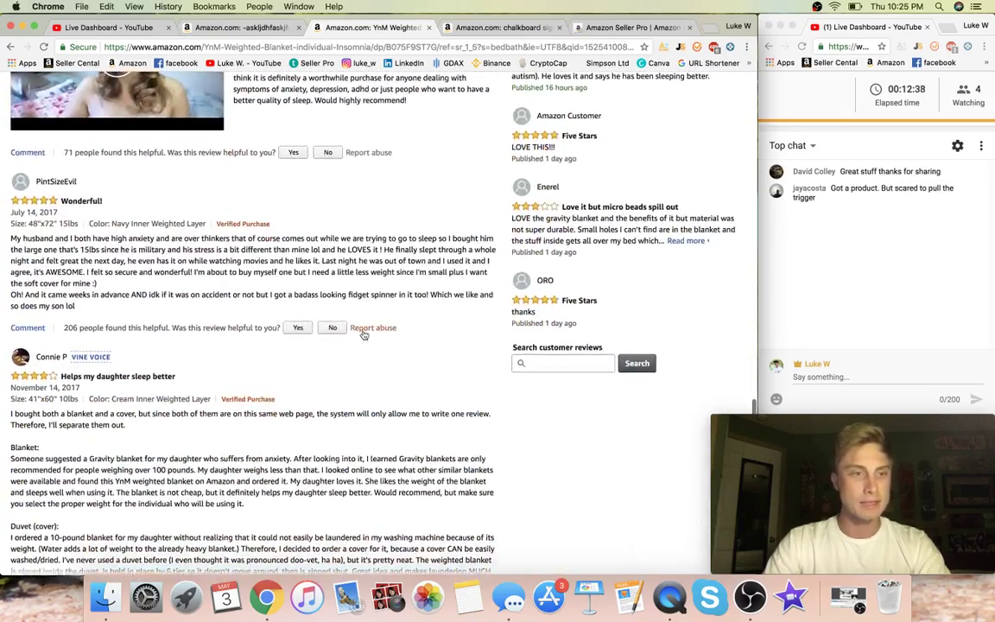
{"action": "scroll", "coordinate": [364, 334], "scroll_direction": "down", "scroll_amount": 8}
{"action": "scroll", "coordinate": [363, 331], "scroll_direction": "up", "scroll_amount": 16}
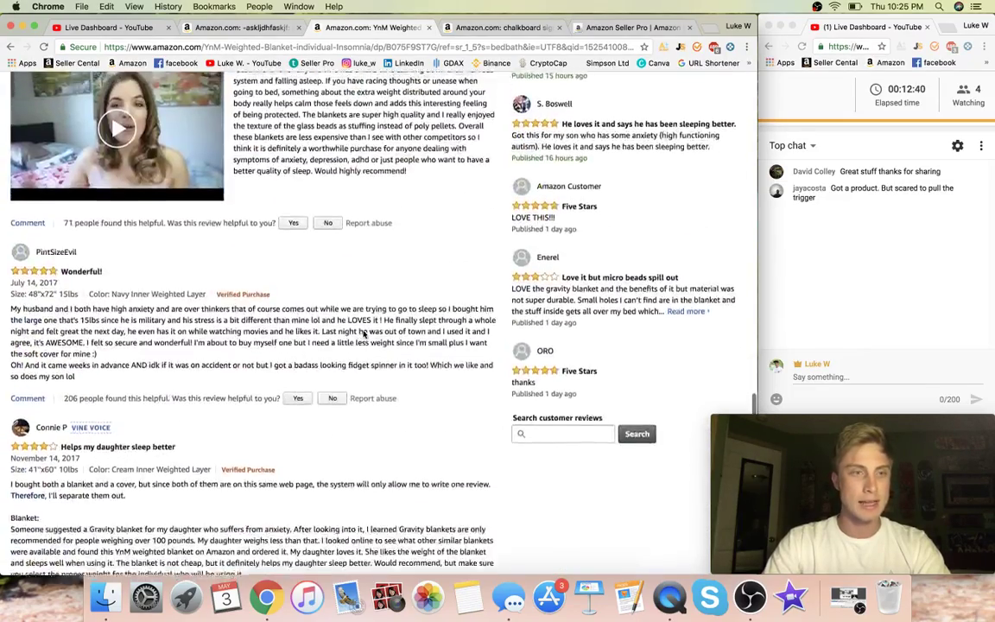
{"action": "scroll", "coordinate": [363, 330], "scroll_direction": "up", "scroll_amount": 10}
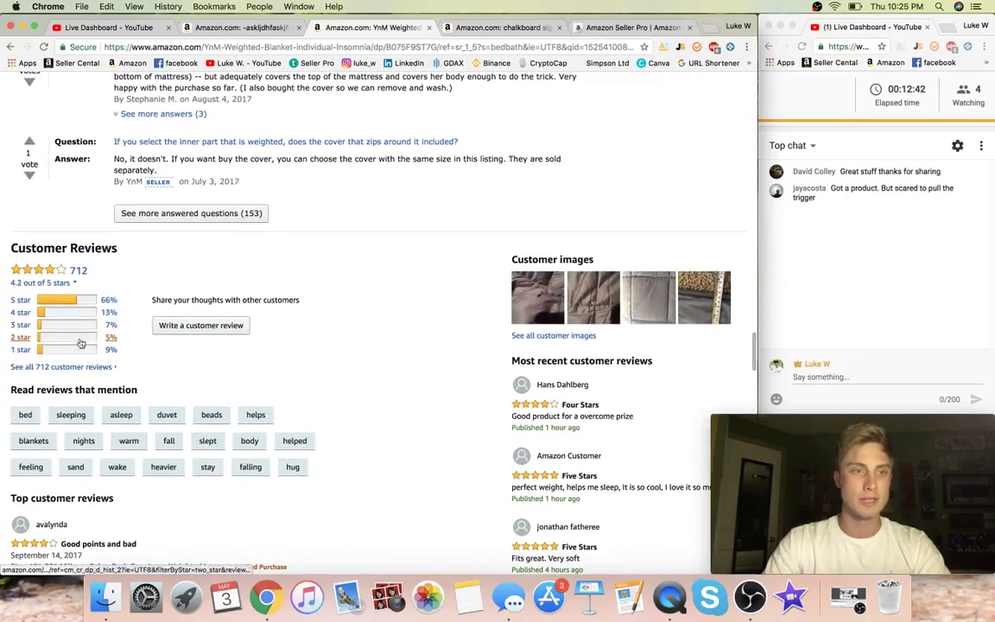
- Open the YnM blanket's one-star reviews, skim the complaints and return to the listing's Customer Reviews section
{"action": "left_click", "coordinate": [80, 350]}
{"action": "scroll", "coordinate": [233, 333], "scroll_direction": "down", "scroll_amount": 8}
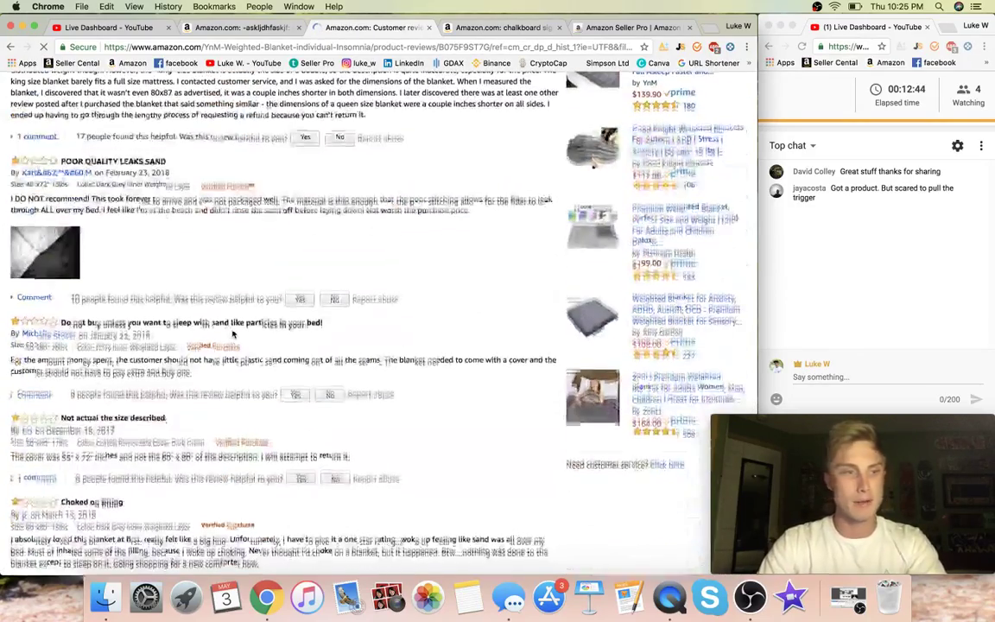
{"action": "scroll", "coordinate": [233, 333], "scroll_direction": "up", "scroll_amount": 3}
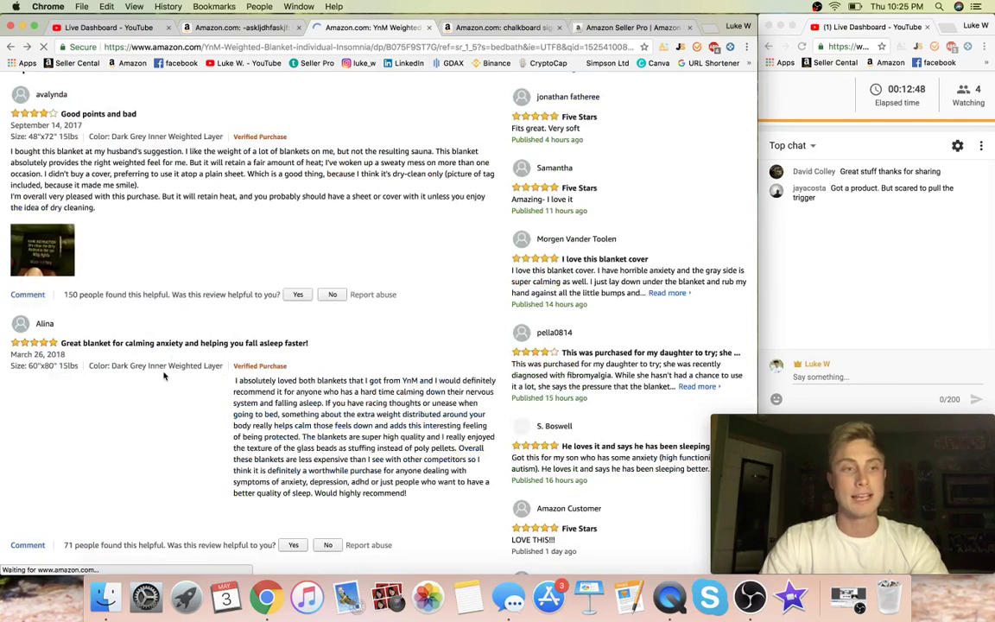
{"action": "scroll", "coordinate": [164, 376], "scroll_direction": "up", "scroll_amount": 5}
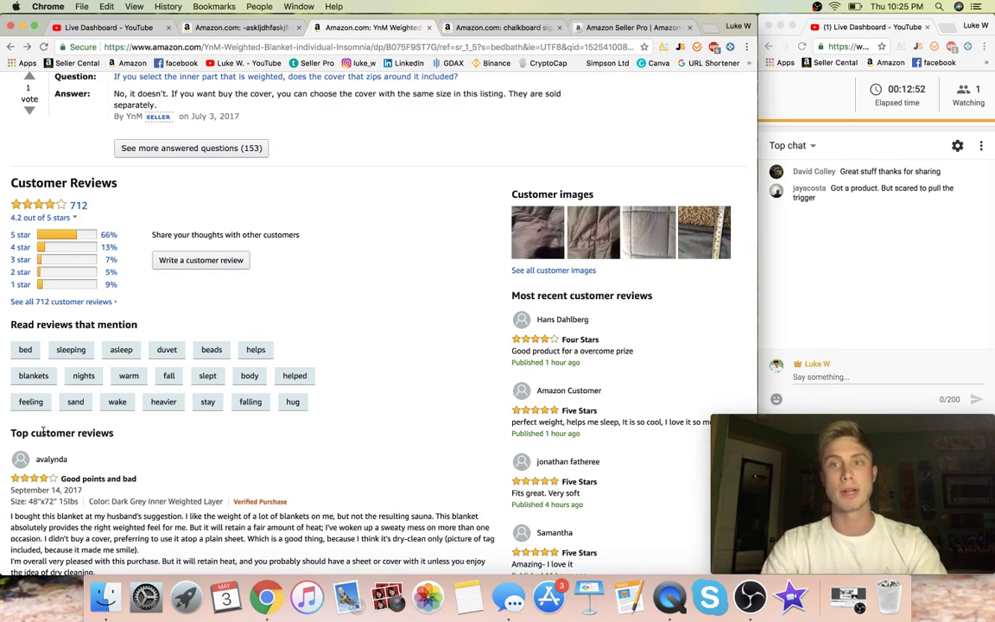
- Open the YnM blanket's three-star reviews and read them, highlighting part of the "Pellets shift to corners of sections" review
{"action": "left_click", "coordinate": [59, 328]}
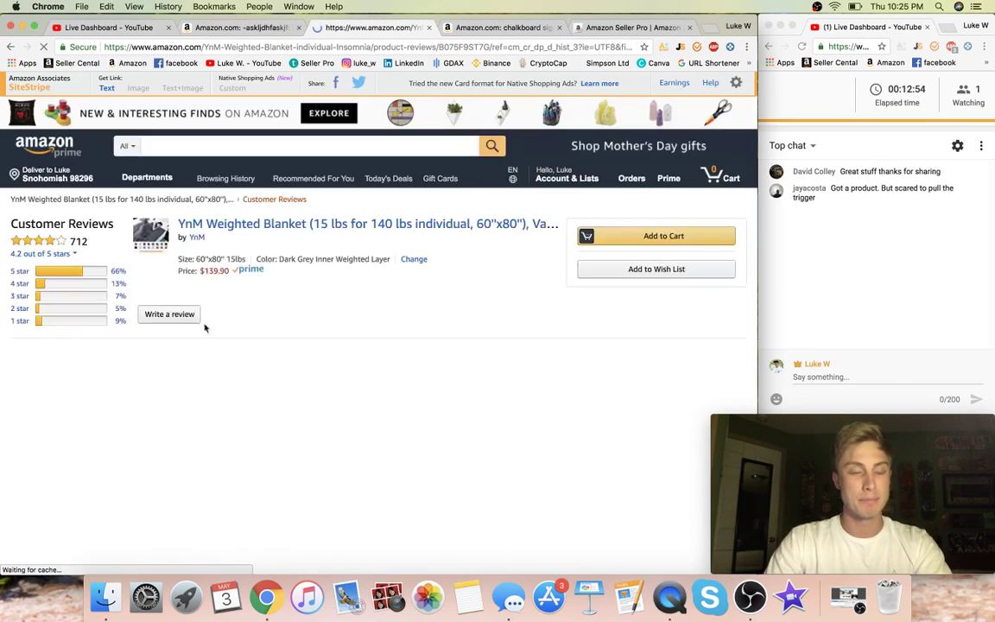
{"action": "scroll", "coordinate": [385, 325], "scroll_direction": "down", "scroll_amount": 10}
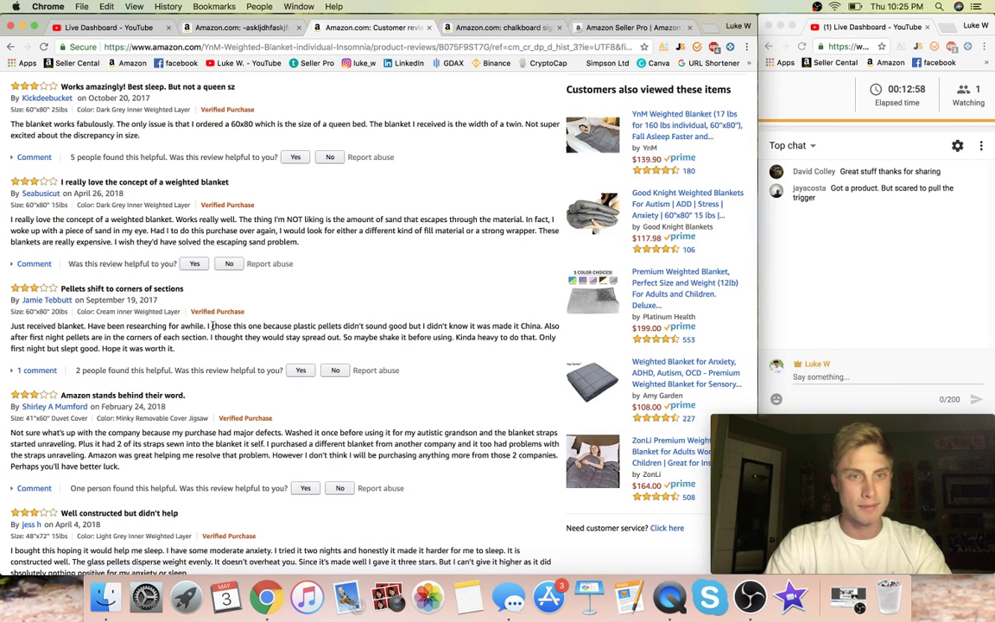
{"action": "left_click_drag", "start_coordinate": [223, 326], "coordinate": [301, 327]}
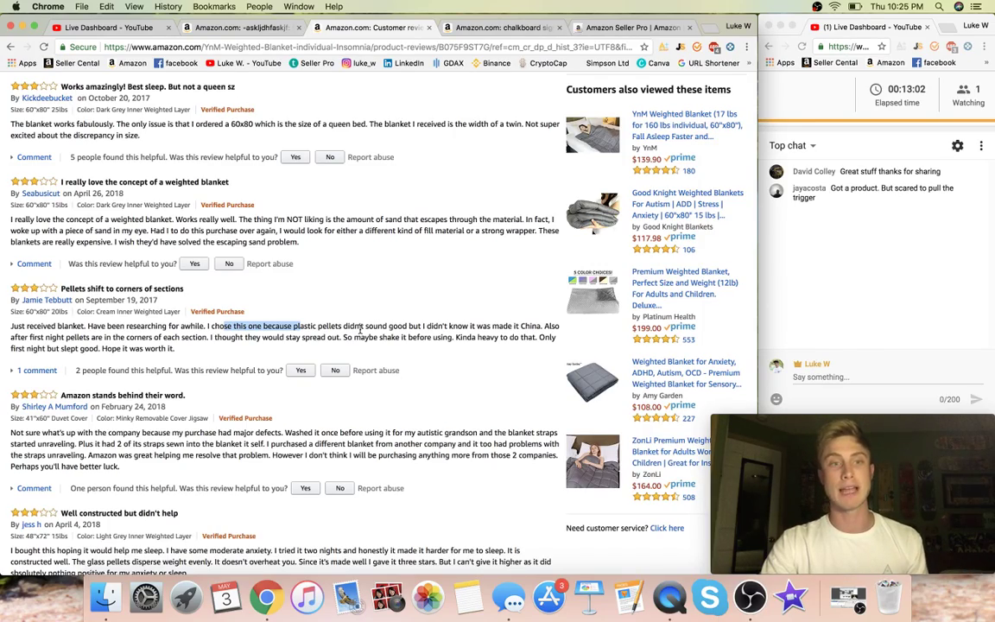
{"action": "scroll", "coordinate": [360, 328], "scroll_direction": "up", "scroll_amount": 10}
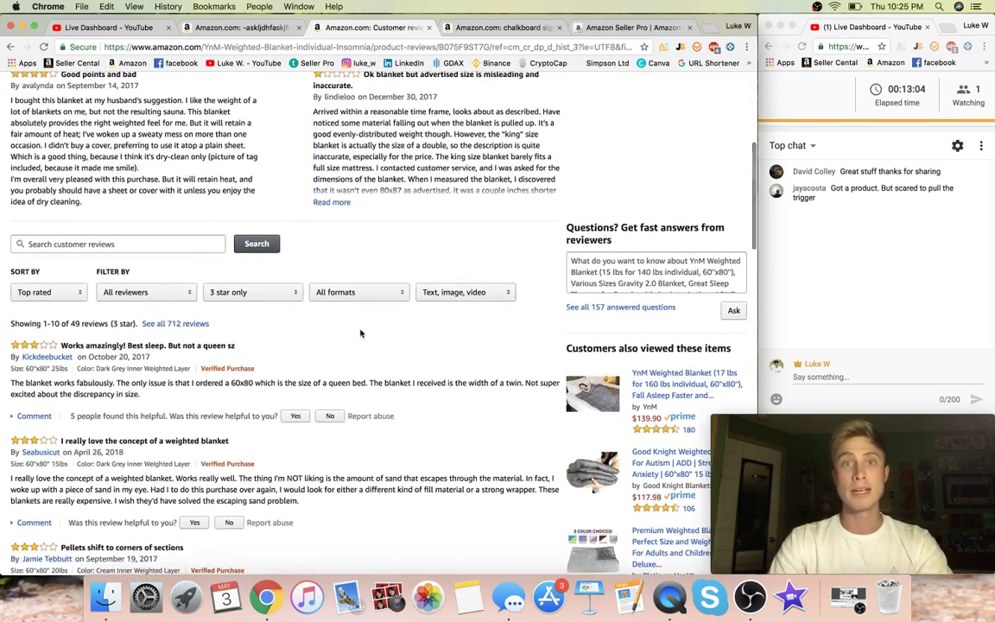
{"action": "scroll", "coordinate": [361, 334], "scroll_direction": "up", "scroll_amount": 1}
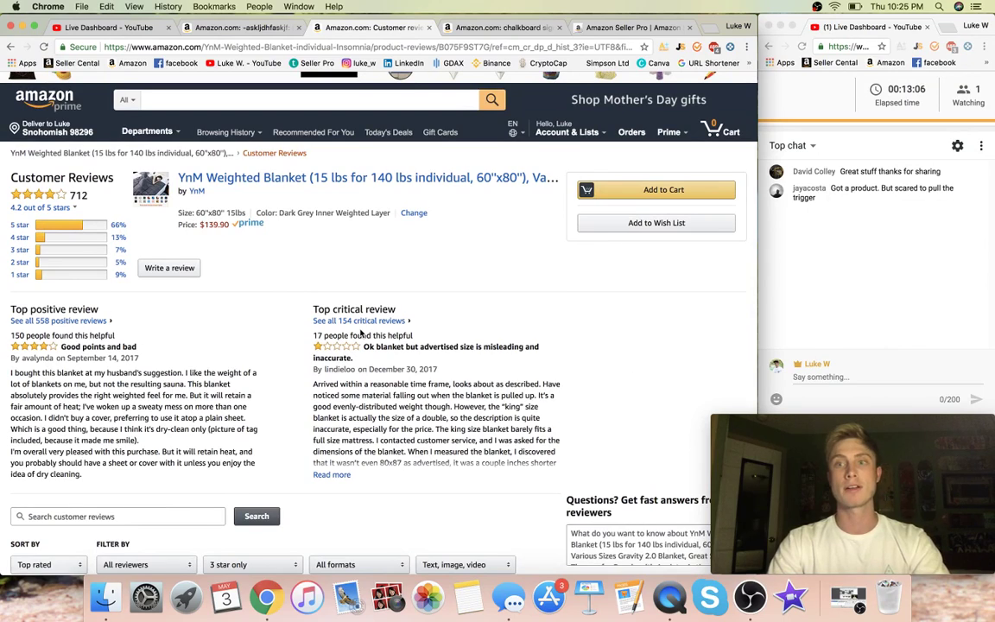
{"action": "scroll", "coordinate": [361, 333], "scroll_direction": "up", "scroll_amount": 2}
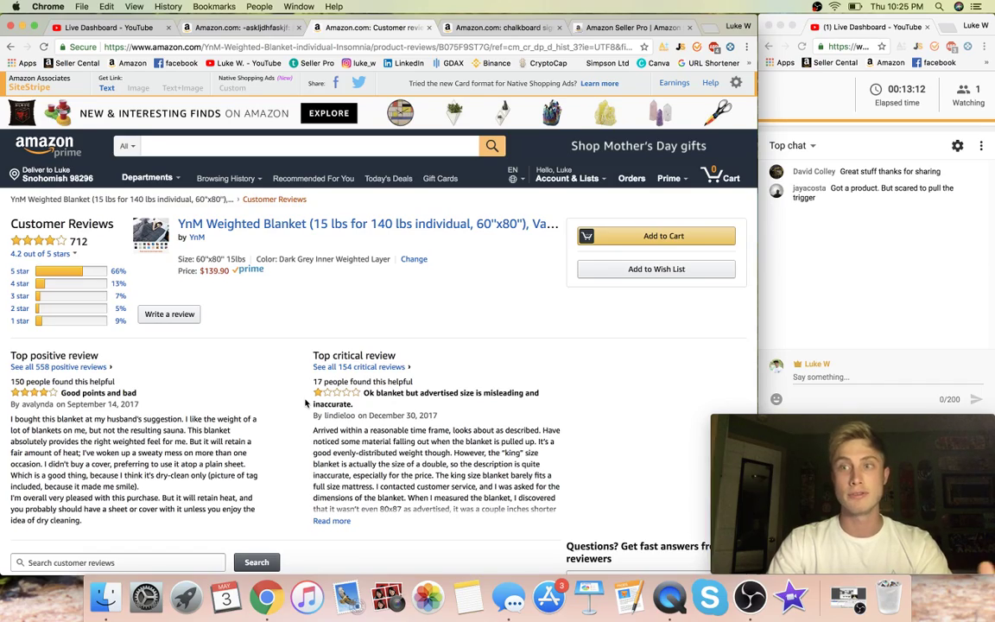
- Clear the highlighted review text and reread the three-star reviews and the top positive and critical reviews
{"action": "scroll", "coordinate": [305, 403], "scroll_direction": "down", "scroll_amount": 10}
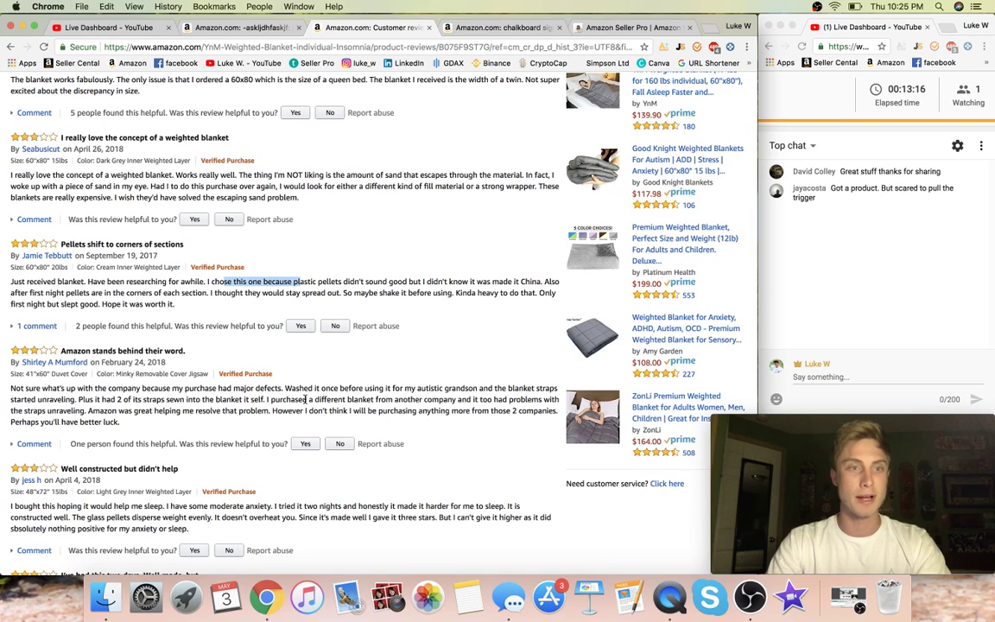
{"action": "left_click", "coordinate": [315, 269]}
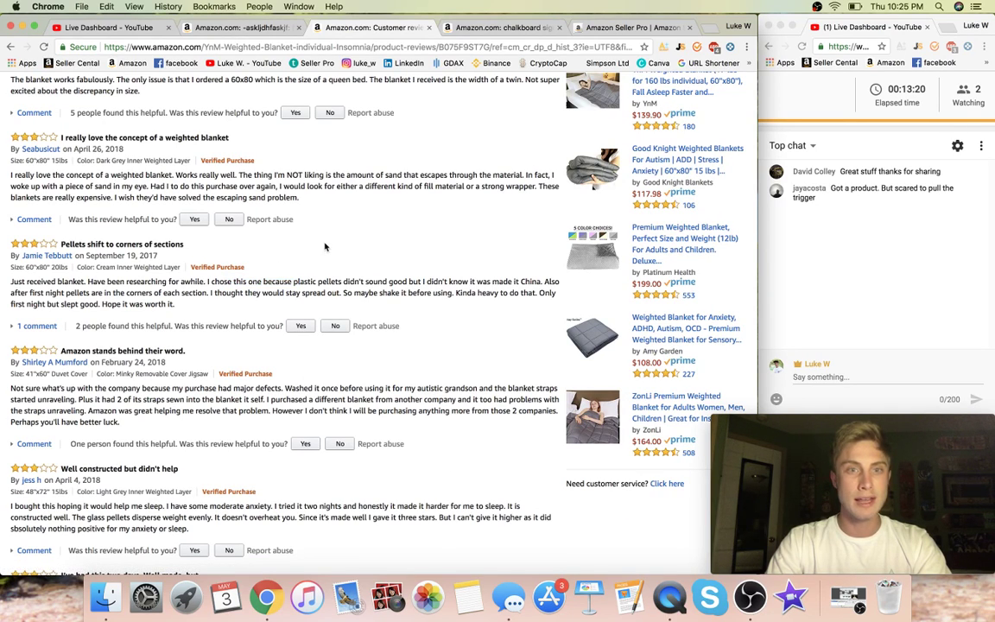
{"action": "scroll", "coordinate": [325, 242], "scroll_direction": "up", "scroll_amount": 1}
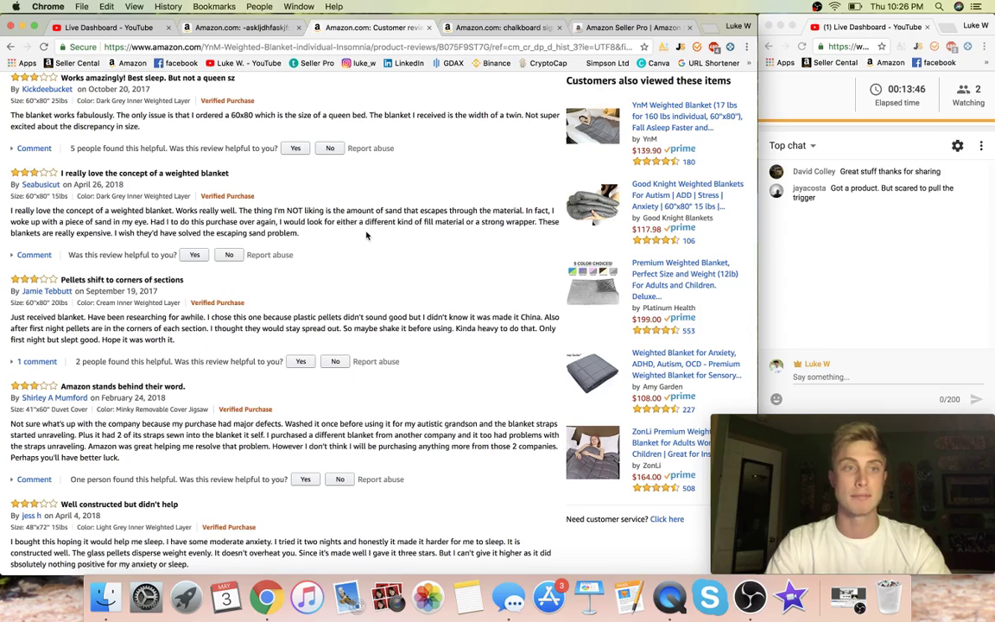
{"action": "scroll", "coordinate": [367, 235], "scroll_direction": "down", "scroll_amount": 1}
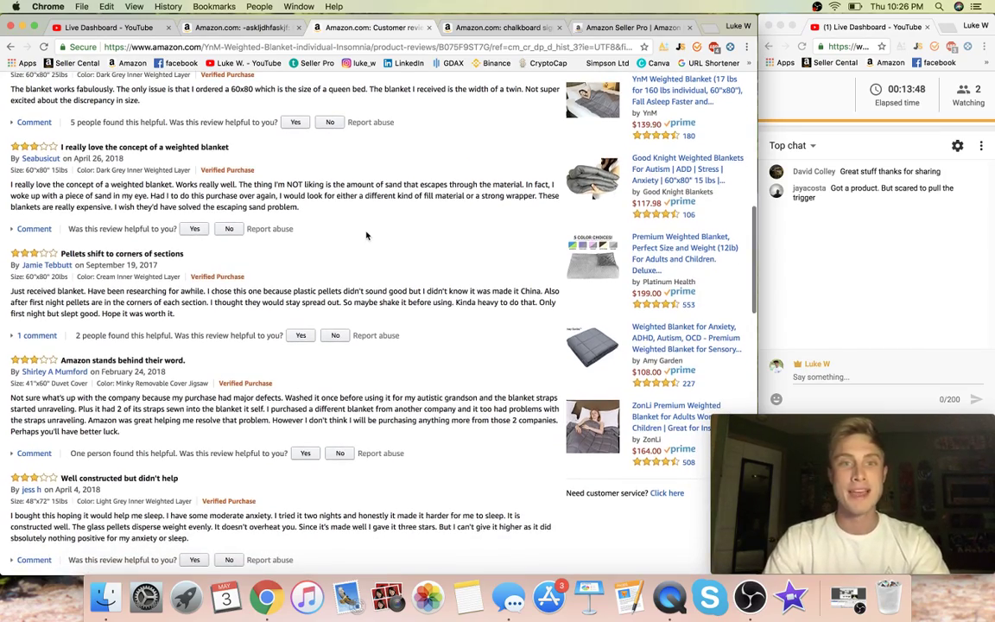
{"action": "scroll", "coordinate": [366, 235], "scroll_direction": "up", "scroll_amount": 15}
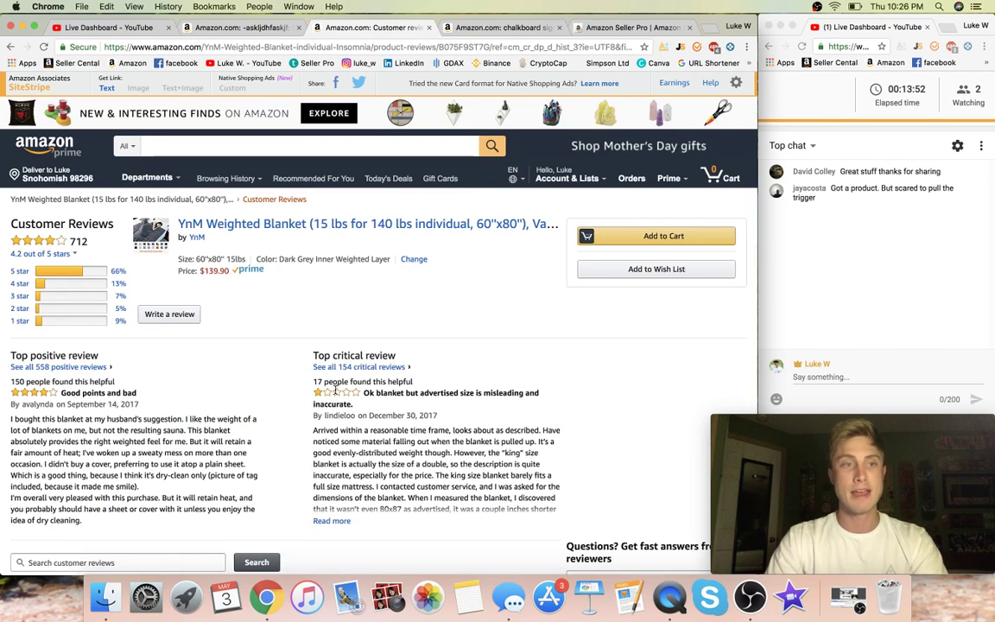
{"action": "scroll", "coordinate": [336, 389], "scroll_direction": "down", "scroll_amount": 5}
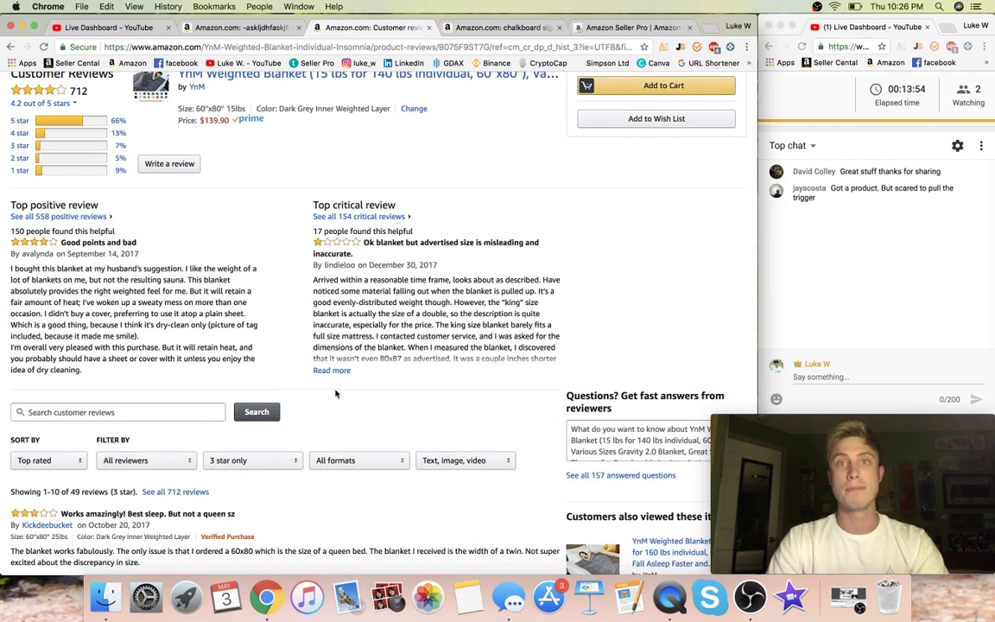
- Return from the YnM reviews to the weighted blanket search results and skim the listings to the end of the page
{"action": "key", "text": "super+Left"}
{"action": "key", "text": "super+Left"}
{"action": "key", "text": "super+Left"}
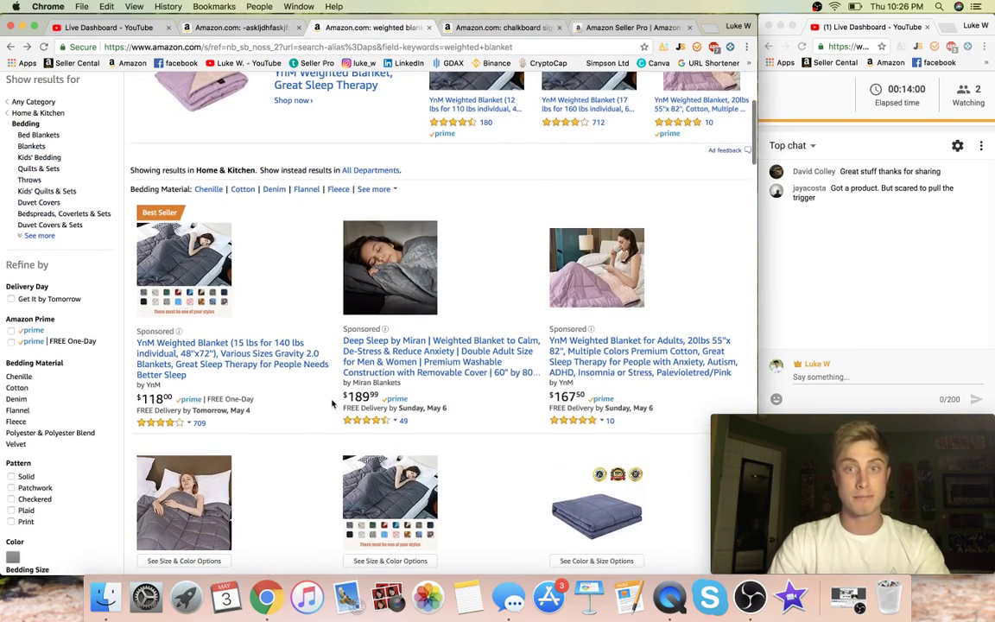
{"action": "scroll", "coordinate": [331, 403], "scroll_direction": "down", "scroll_amount": 8}
{"action": "scroll", "coordinate": [332, 404], "scroll_direction": "down", "scroll_amount": 13}
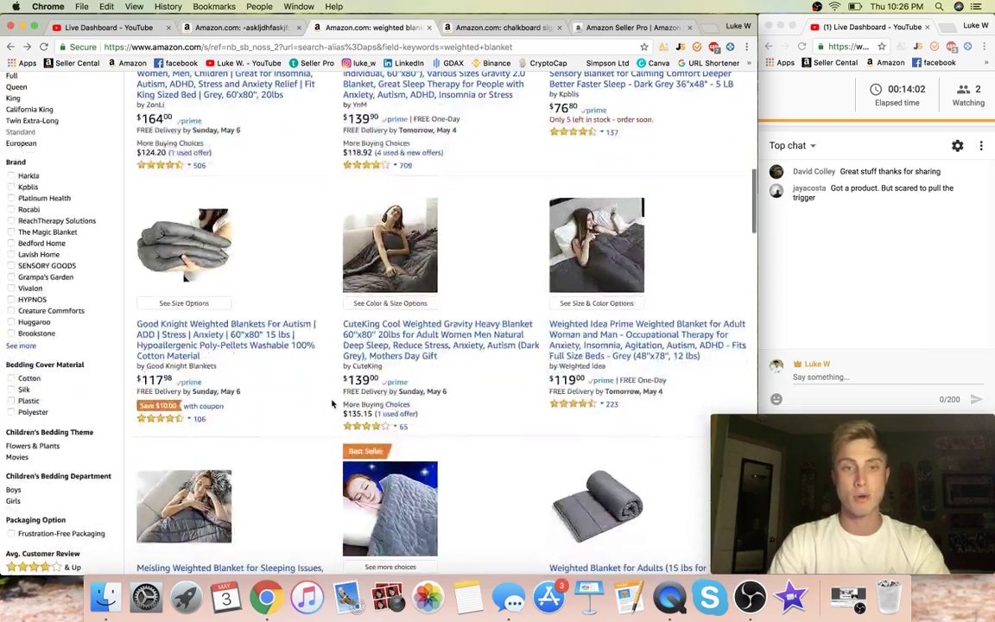
{"action": "scroll", "coordinate": [331, 404], "scroll_direction": "down", "scroll_amount": 3}
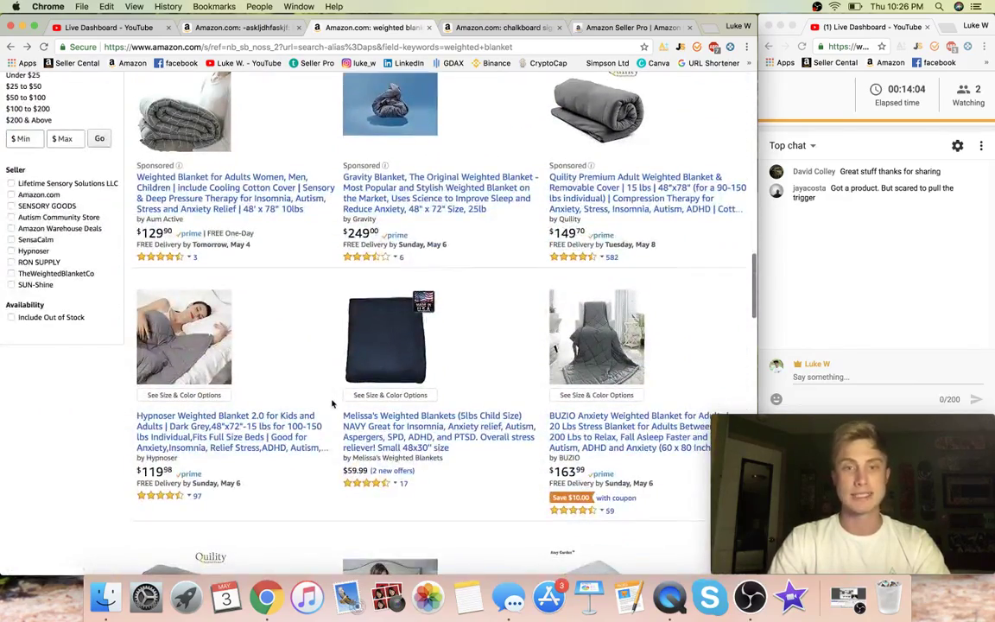
{"action": "scroll", "coordinate": [571, 349], "scroll_direction": "down", "scroll_amount": 12}
{"action": "scroll", "coordinate": [571, 349], "scroll_direction": "down", "scroll_amount": 8}
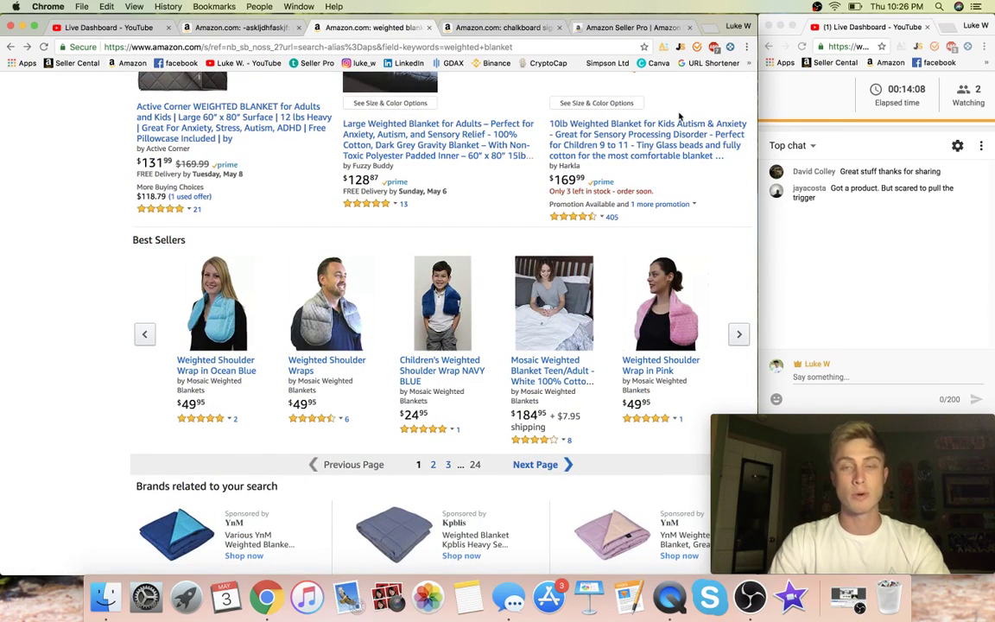
- Review the weighted blanket results in Jungle Scout, close the data table and return to the start of the search results
{"action": "left_click", "coordinate": [681, 47]}
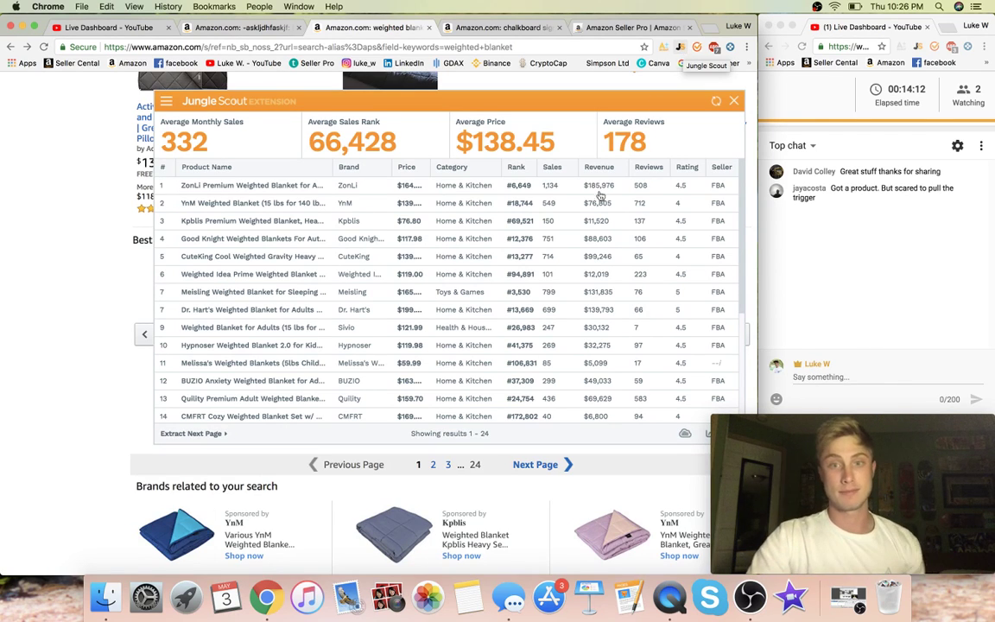
{"action": "scroll", "coordinate": [543, 239], "scroll_direction": "down", "scroll_amount": 3}
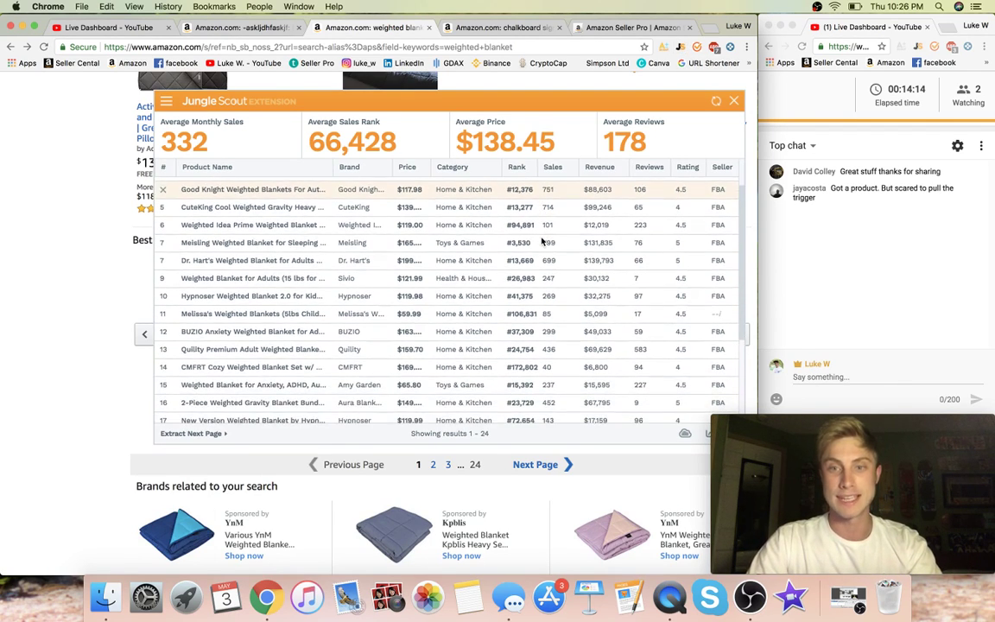
{"action": "scroll", "coordinate": [543, 238], "scroll_direction": "down", "scroll_amount": 5}
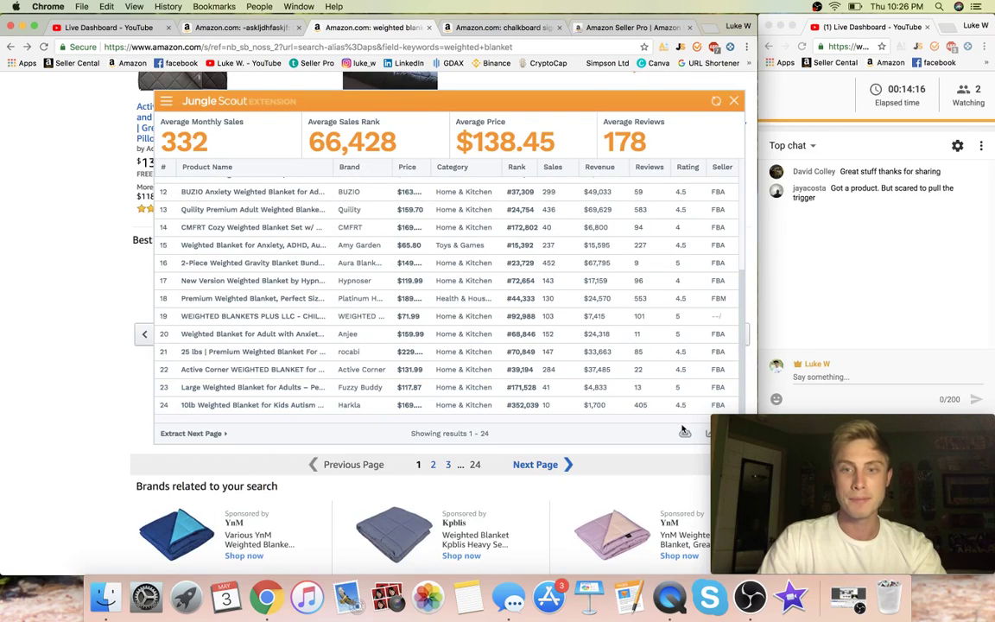
{"action": "scroll", "coordinate": [585, 244], "scroll_direction": "up", "scroll_amount": 8}
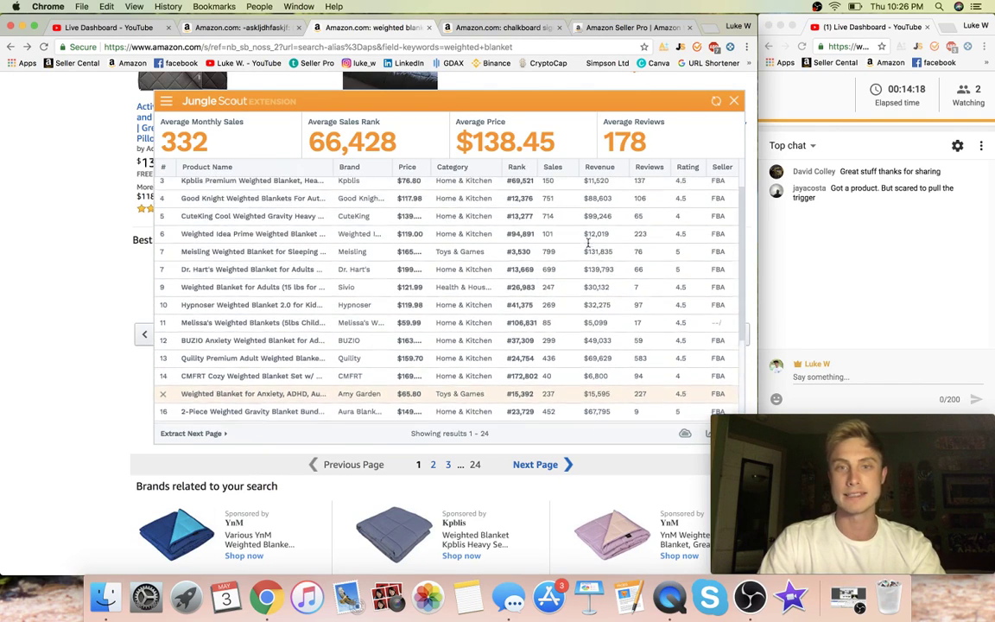
{"action": "left_click", "coordinate": [665, 89]}
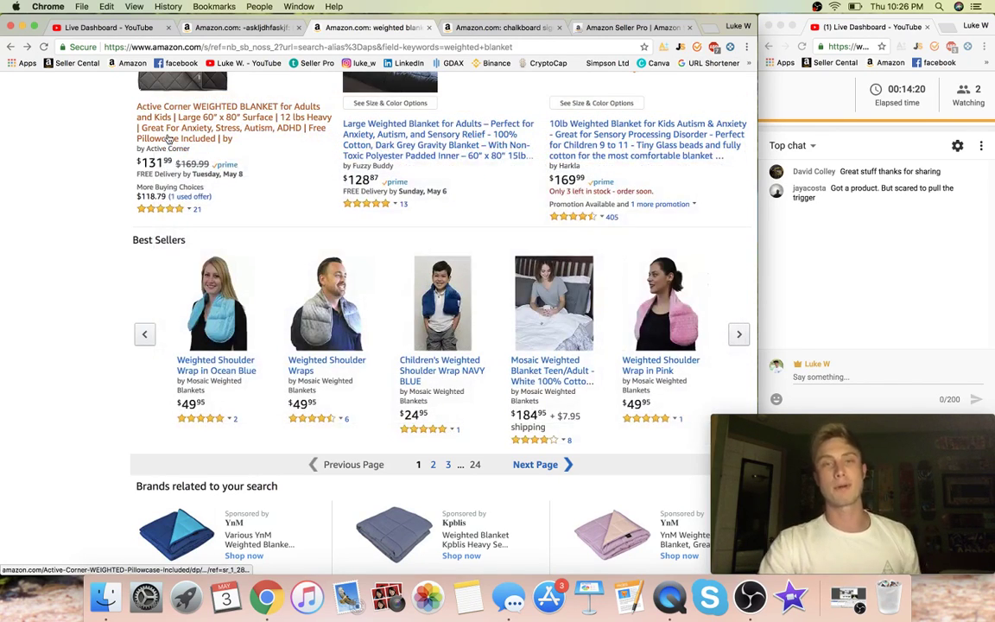
{"action": "scroll", "coordinate": [169, 137], "scroll_direction": "up", "scroll_amount": 15}
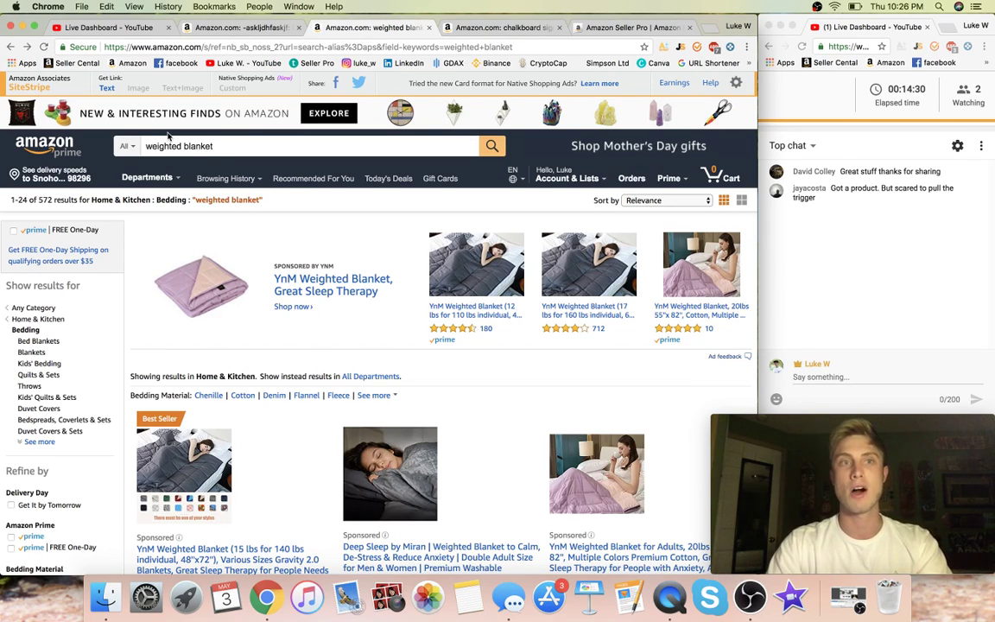
- Open the Korlon 15 Pack Mini Chalkboards listing from the chalkboard sign results and skim to its Frequently bought together section
{"action": "left_click", "coordinate": [519, 28]}
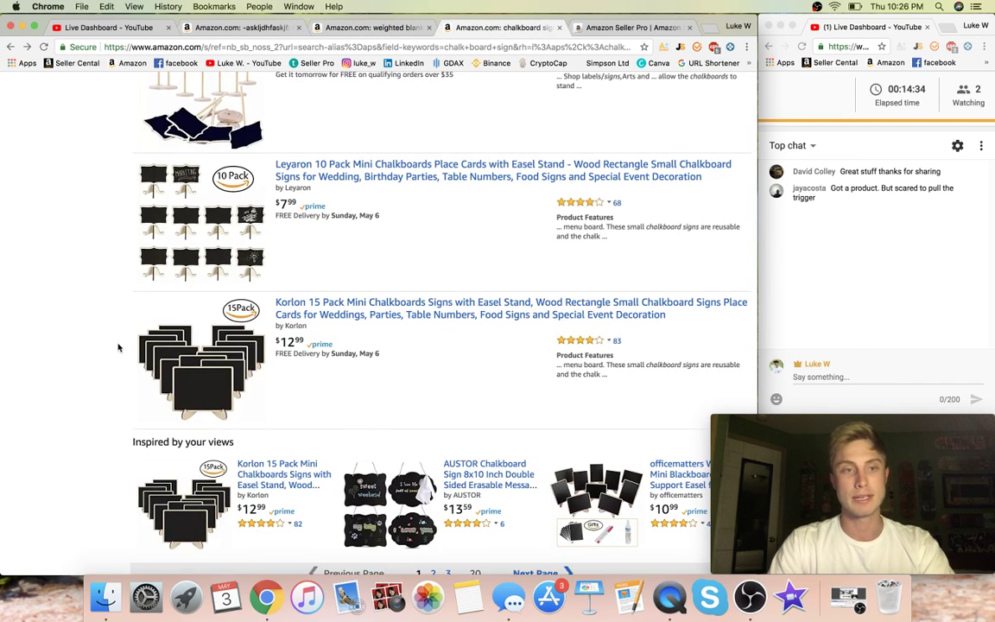
{"action": "left_click", "coordinate": [173, 347]}
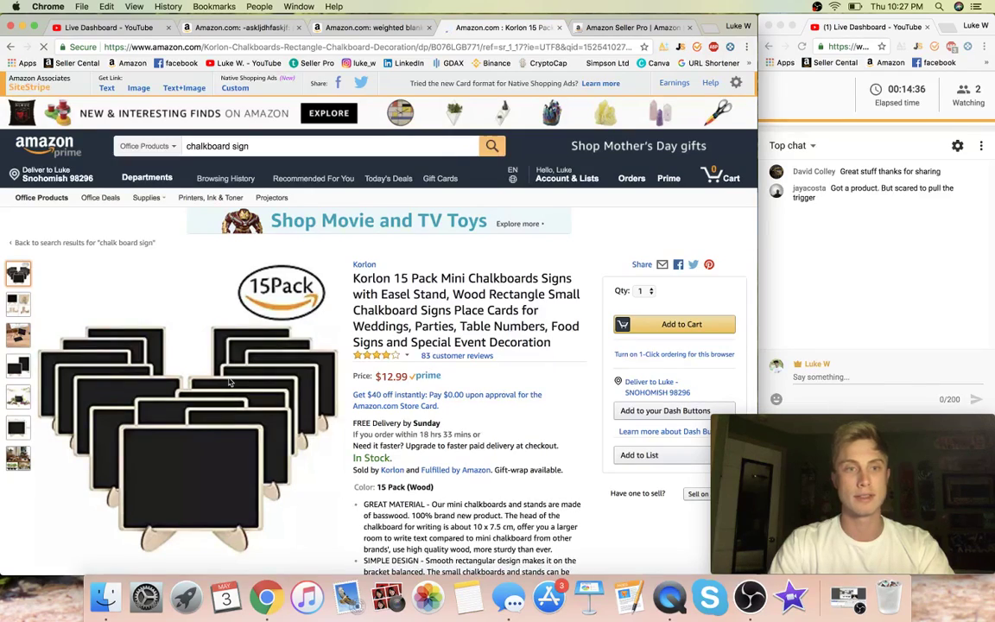
{"action": "scroll", "coordinate": [229, 382], "scroll_direction": "down", "scroll_amount": 1}
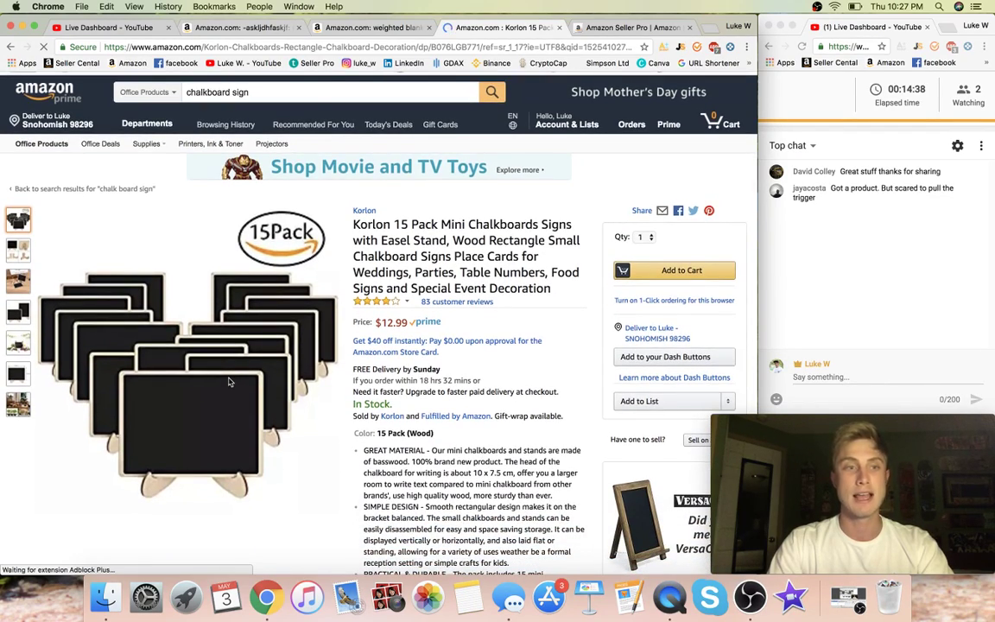
{"action": "scroll", "coordinate": [229, 382], "scroll_direction": "down", "scroll_amount": 15}
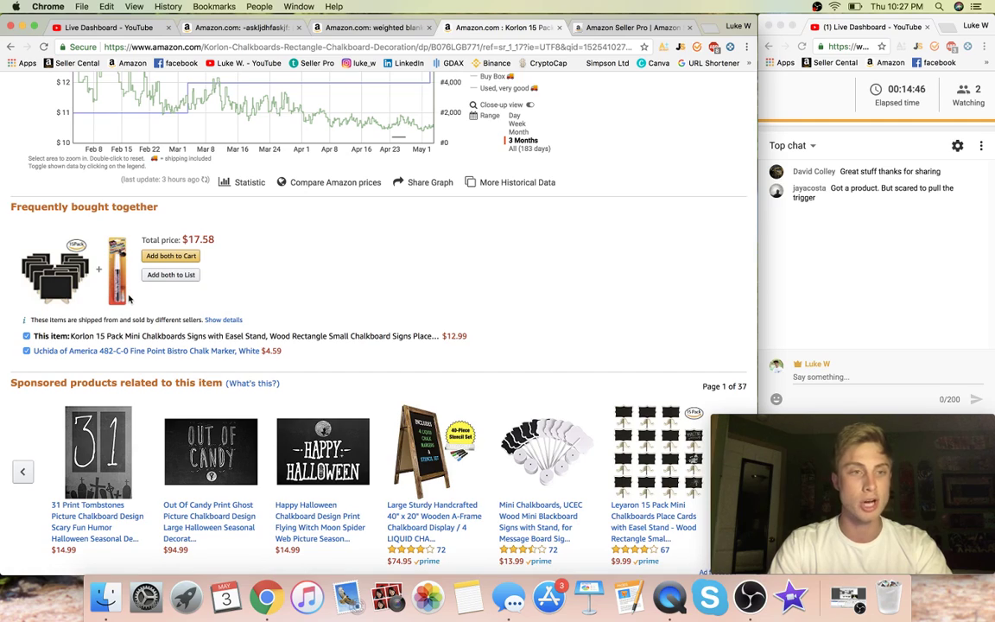
- Go back to the chalkboard sign search results and skim the listings through to the end of the page
{"action": "key", "text": "super+bracketleft"}
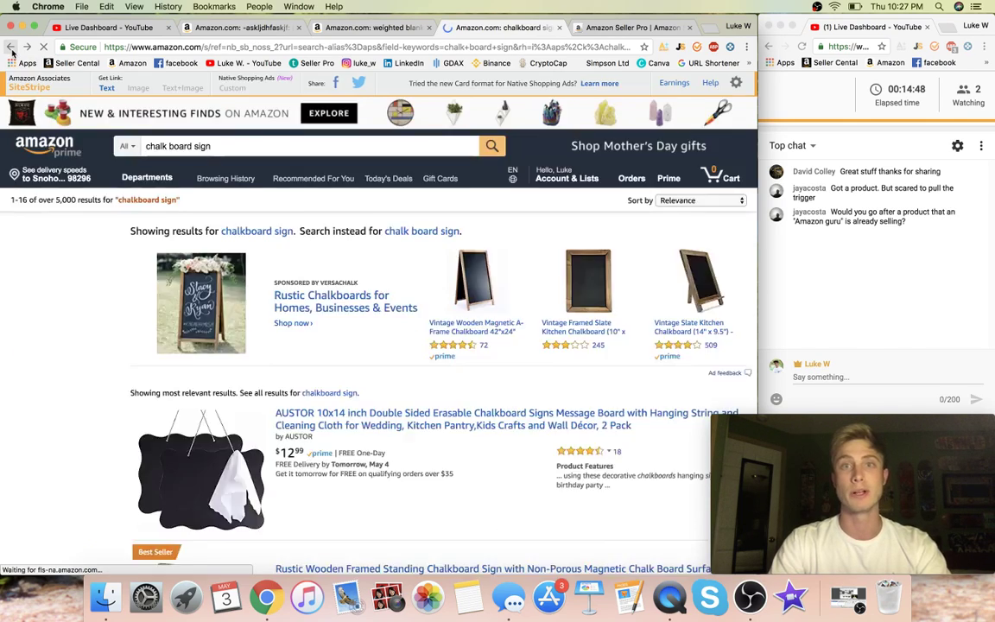
{"action": "scroll", "coordinate": [316, 181], "scroll_direction": "up", "scroll_amount": 15}
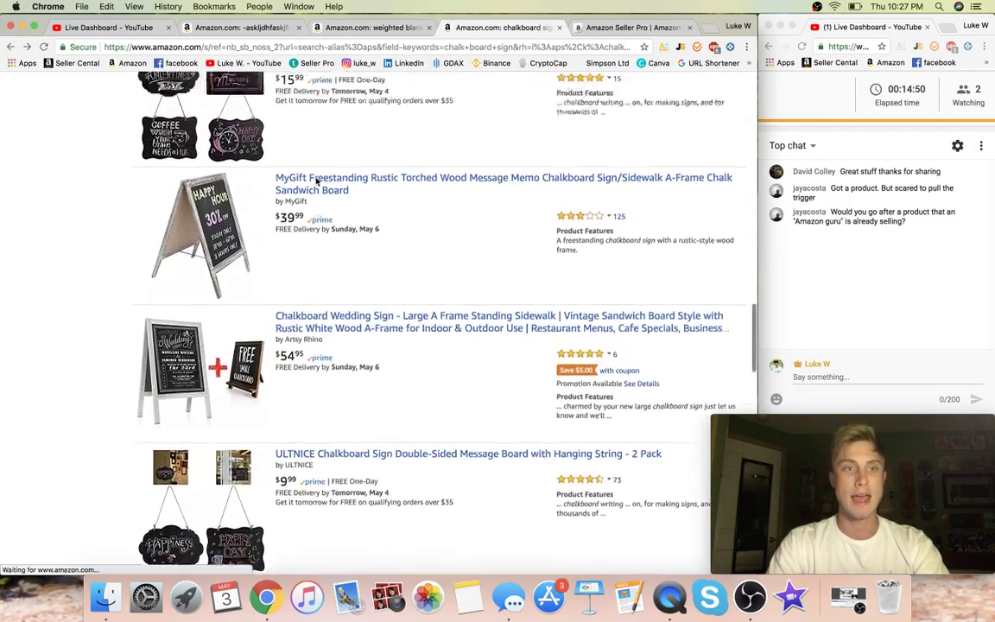
{"action": "scroll", "coordinate": [316, 182], "scroll_direction": "up", "scroll_amount": 15}
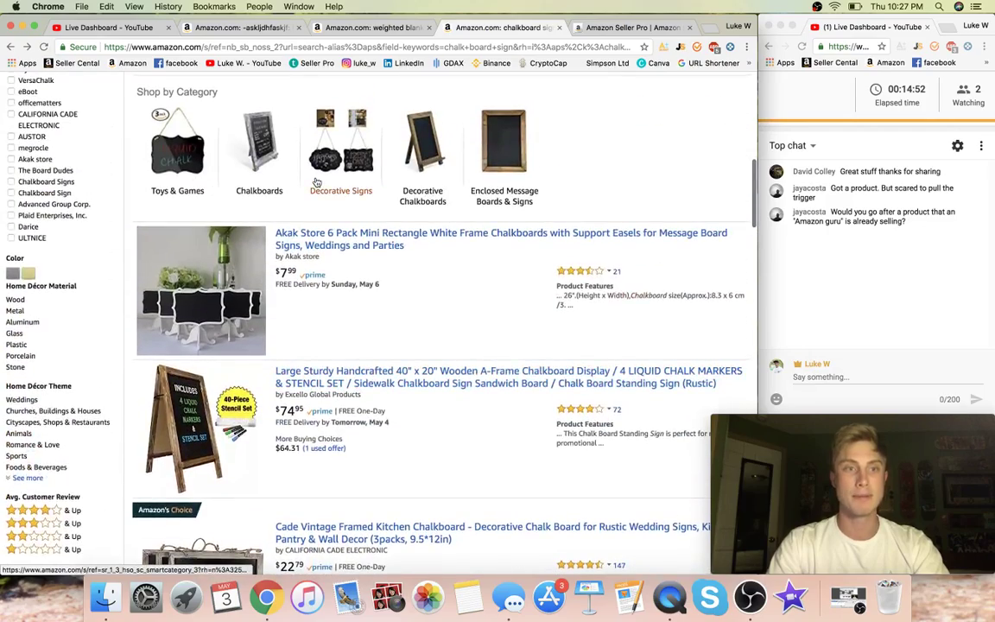
{"action": "scroll", "coordinate": [316, 181], "scroll_direction": "down", "scroll_amount": 9}
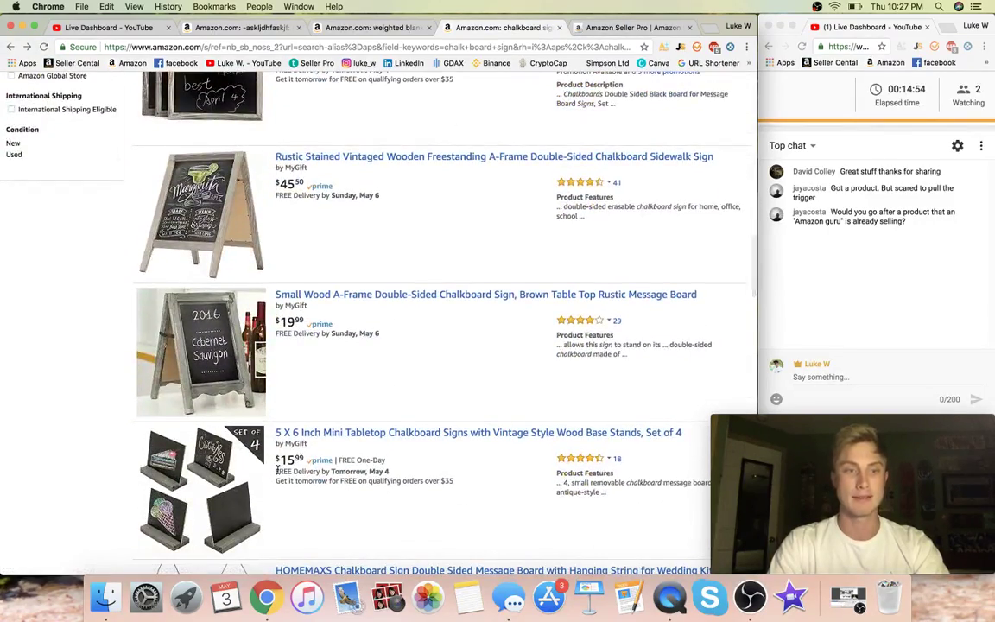
{"action": "scroll", "coordinate": [278, 474], "scroll_direction": "down", "scroll_amount": 3}
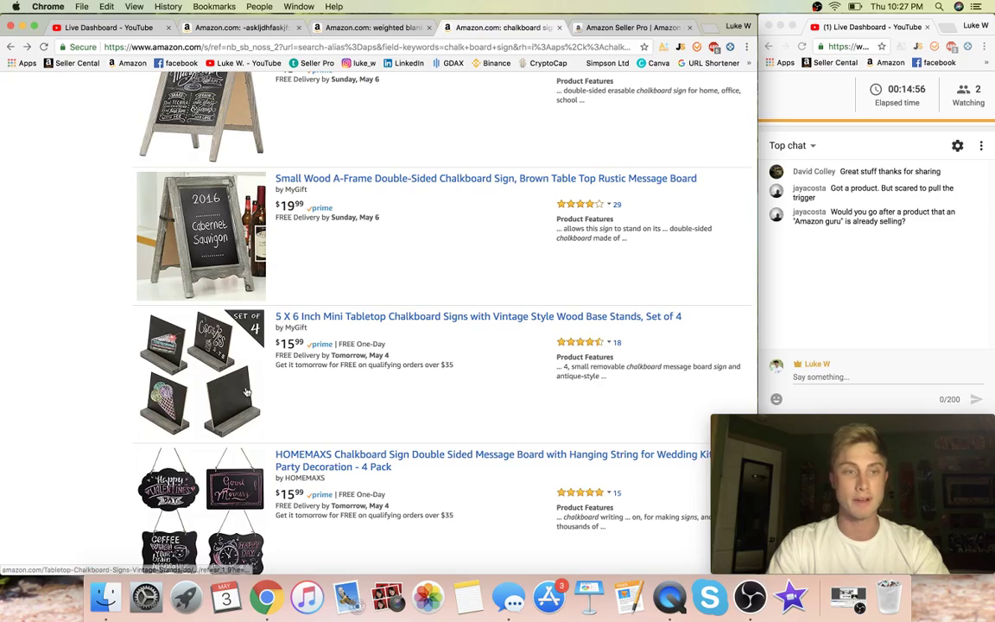
{"action": "scroll", "coordinate": [246, 392], "scroll_direction": "down", "scroll_amount": 3}
{"action": "scroll", "coordinate": [246, 393], "scroll_direction": "down", "scroll_amount": 2}
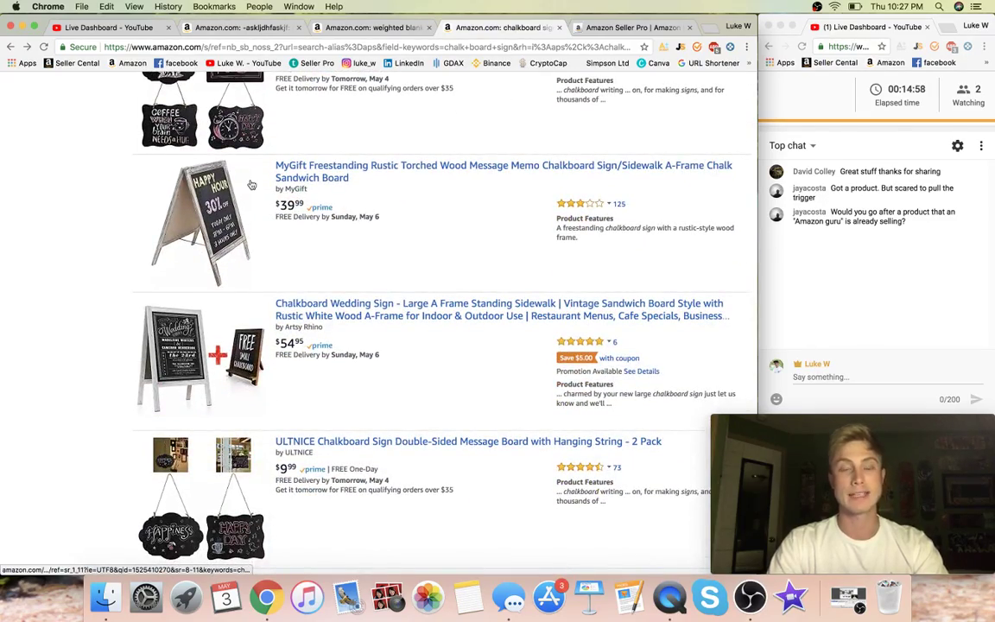
{"action": "scroll", "coordinate": [252, 184], "scroll_direction": "down", "scroll_amount": 10}
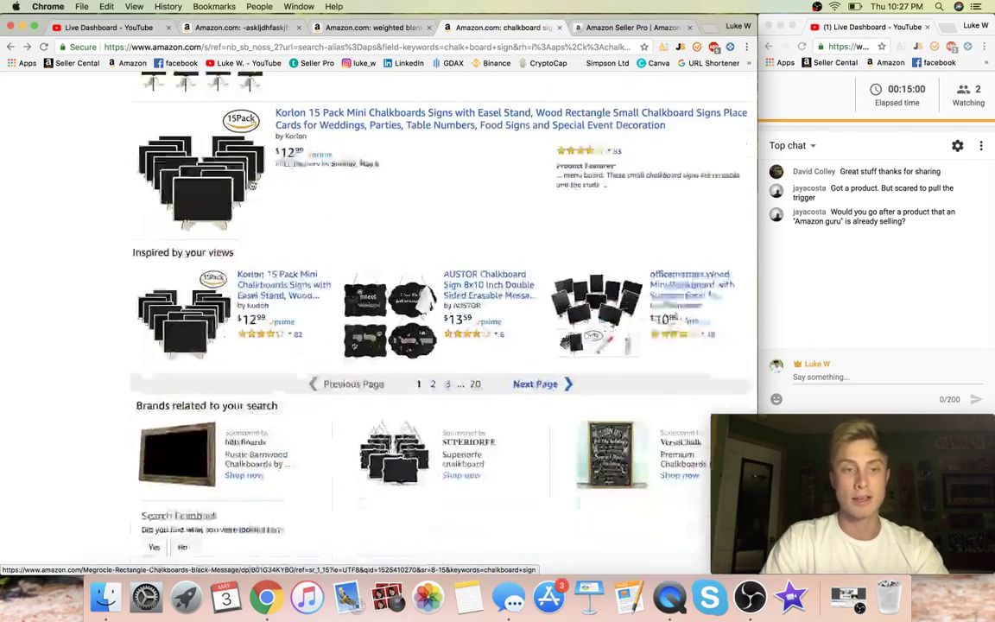
- Run Jungle Scout on the chalkboard sign results, highlight the Average Reviews figure and clear the highlight
{"action": "left_click", "coordinate": [679, 48]}
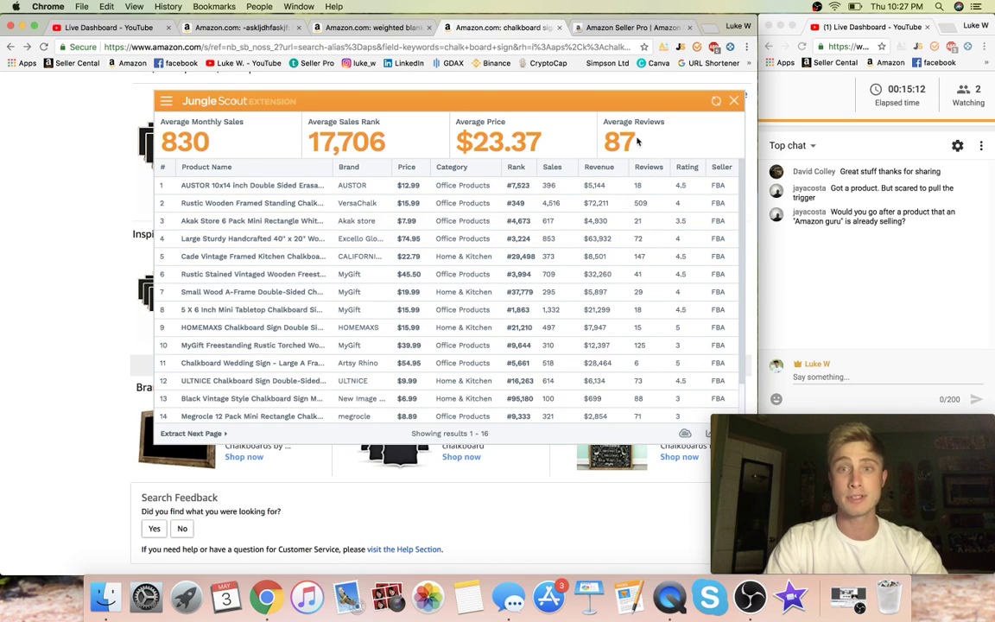
{"action": "left_click_drag", "start_coordinate": [602, 118], "coordinate": [639, 141]}
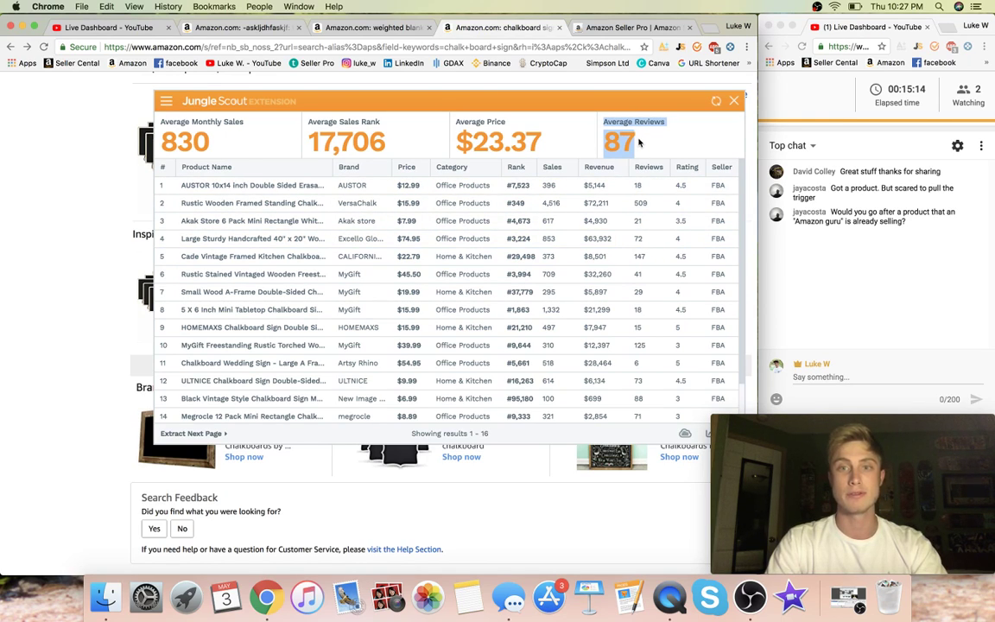
{"action": "mouse_move", "coordinate": [198, 127]}
{"action": "left_mouse_down"}
{"action": "mouse_move", "coordinate": [157, 124]}
{"action": "mouse_move", "coordinate": [203, 130]}
{"action": "left_mouse_up"}
{"action": "left_click", "coordinate": [203, 130]}
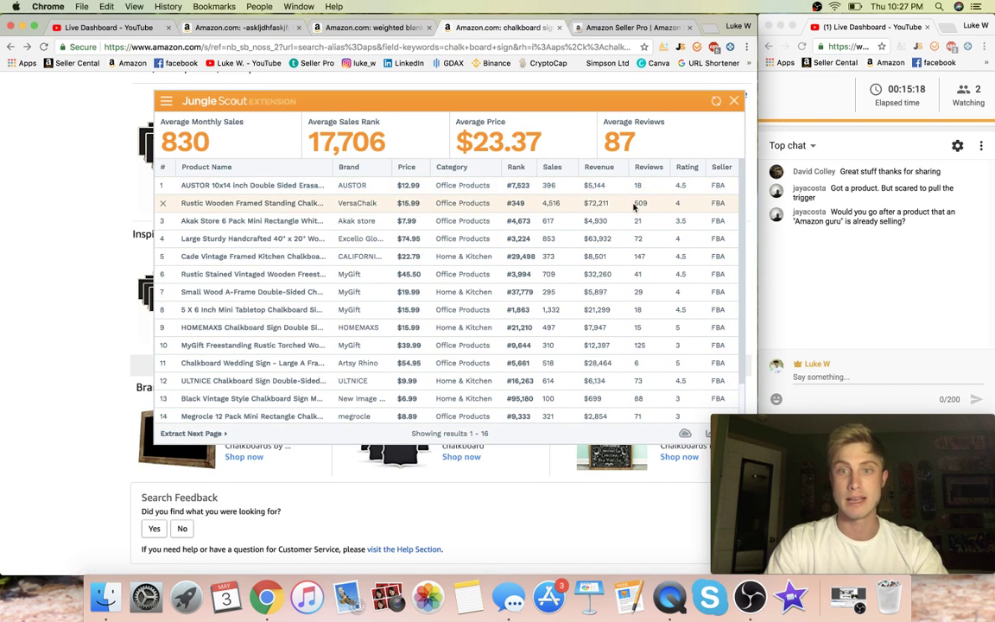
- Exclude the VersaChalk Rustic Wooden Framed chalkboard from the Jungle Scout table and check the recalculated average reviews
{"action": "left_click", "coordinate": [164, 205]}
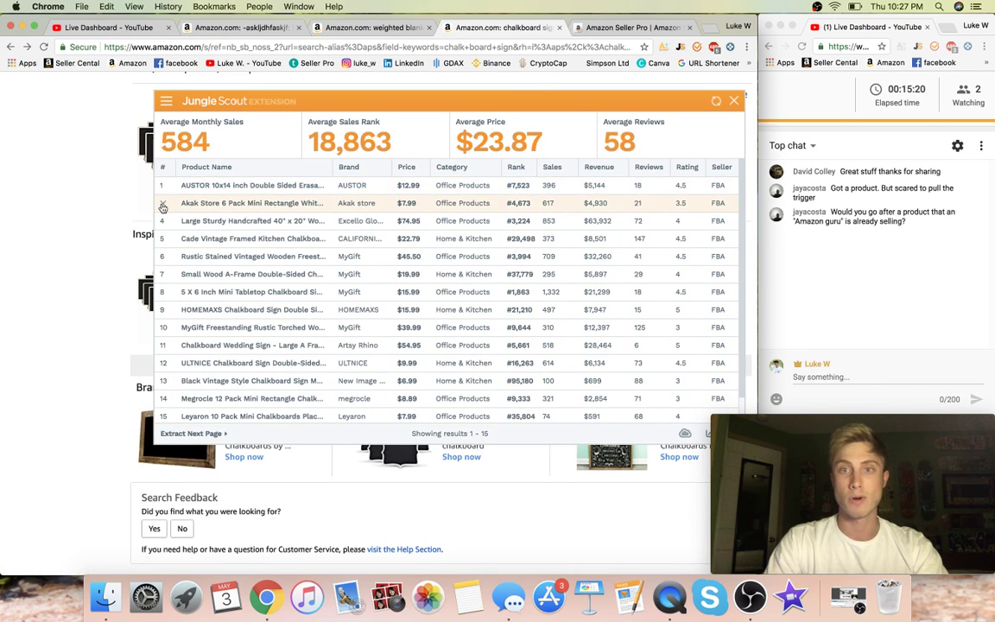
{"action": "left_click_drag", "start_coordinate": [639, 147], "coordinate": [612, 142]}
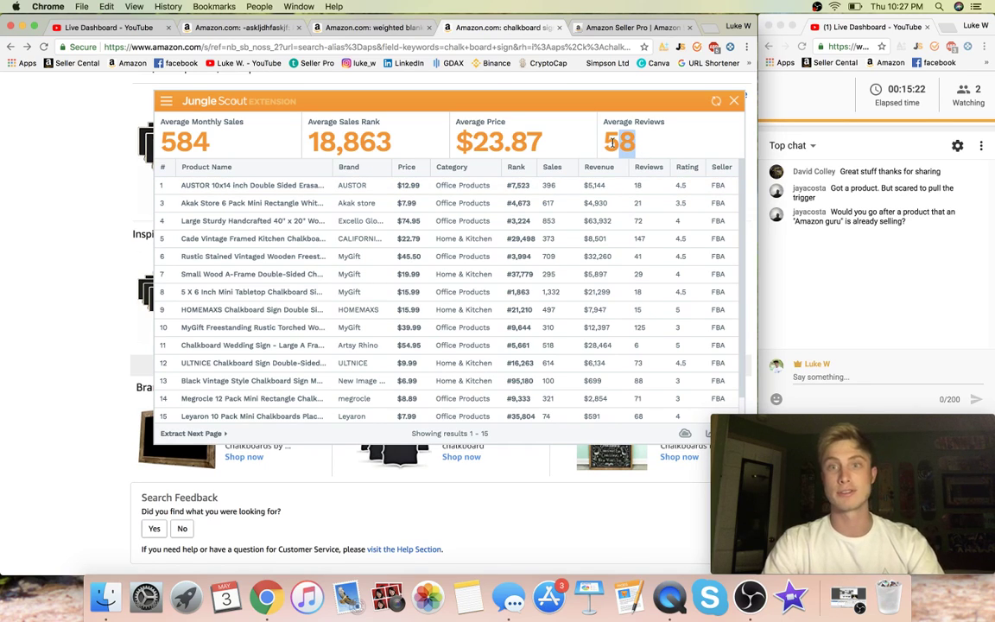
{"action": "left_click", "coordinate": [653, 143]}
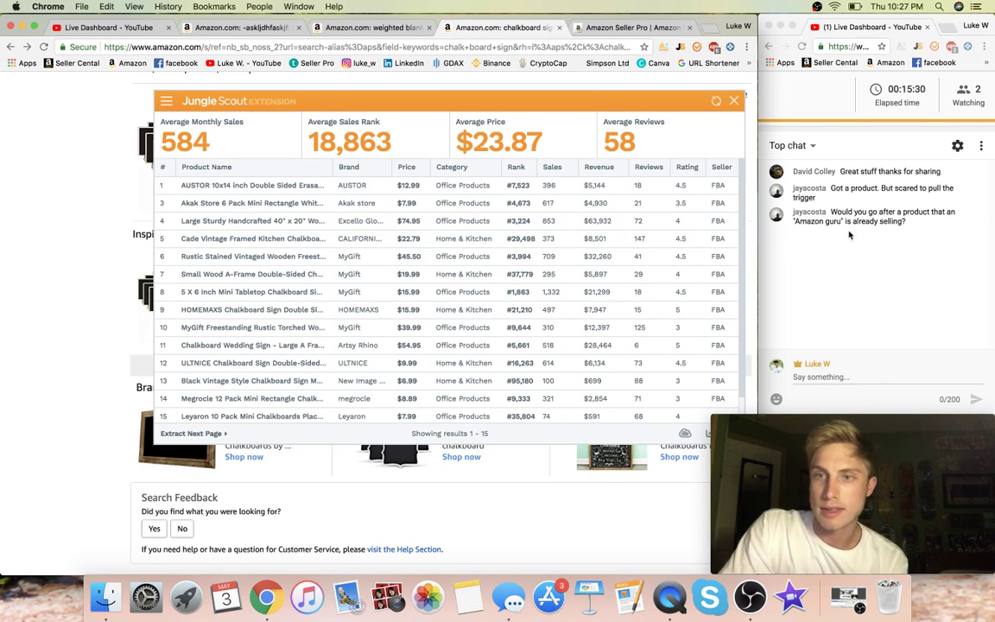
- Close the Jungle Scout table and examine the VersaChalk best seller near the start of the chalkboard sign results
{"action": "left_click", "coordinate": [733, 103]}
{"action": "scroll", "coordinate": [606, 210], "scroll_direction": "up", "scroll_amount": 10}
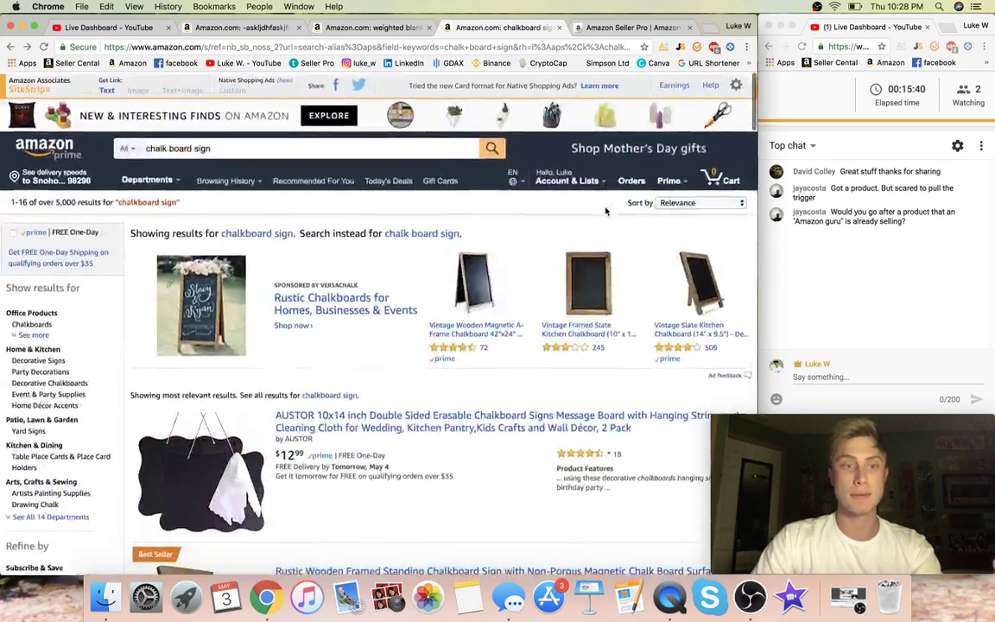
{"action": "scroll", "coordinate": [605, 210], "scroll_direction": "down", "scroll_amount": 5}
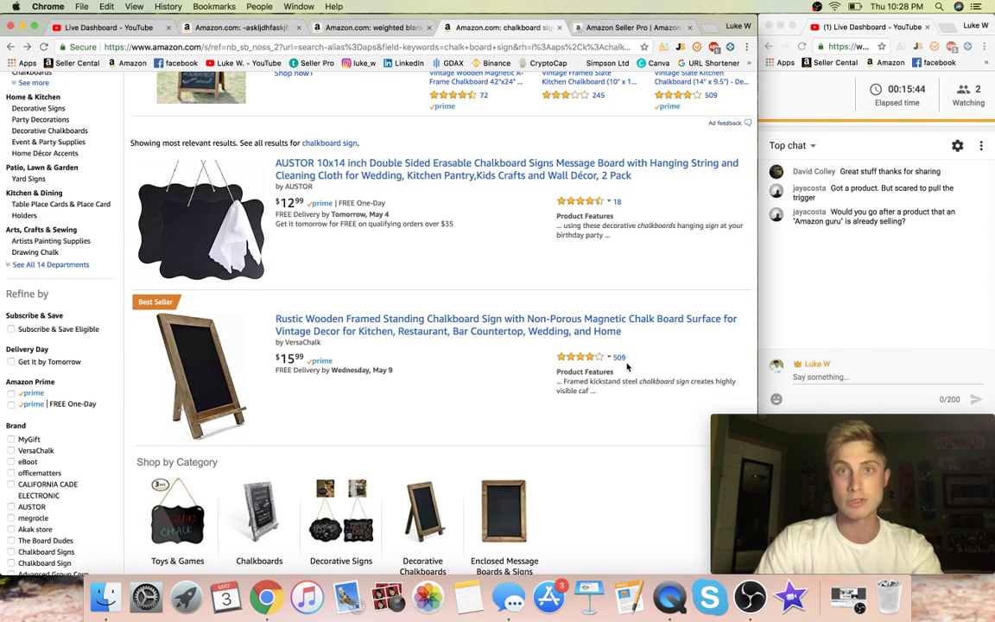
{"action": "scroll", "coordinate": [628, 367], "scroll_direction": "down", "scroll_amount": 2}
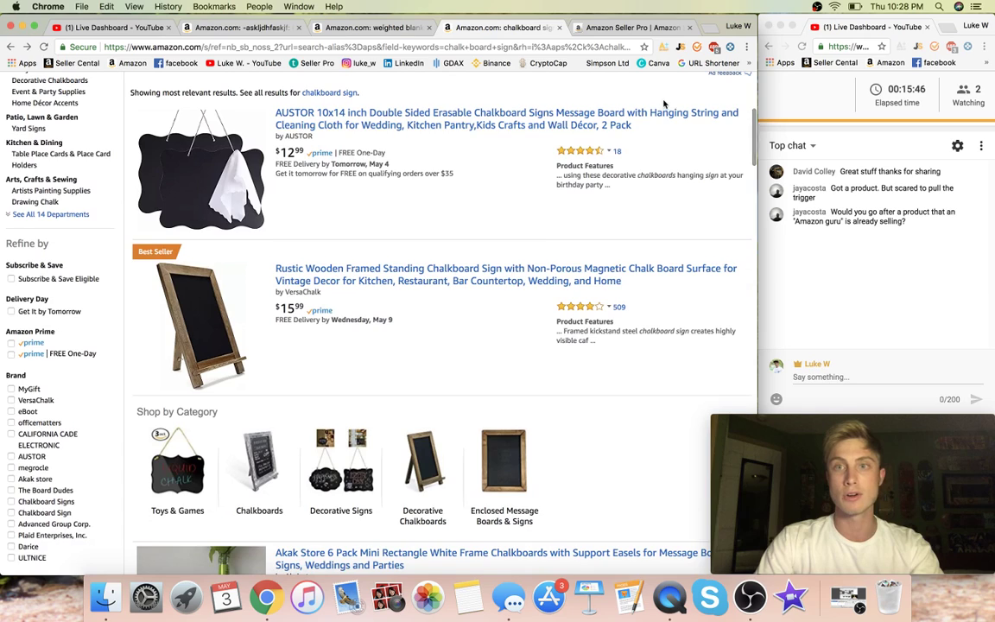
- Reopen and refresh the Jungle Scout data, then highlight the Akak Store 6 Pack chalkboards' review count and rating
{"action": "left_click", "coordinate": [679, 49]}
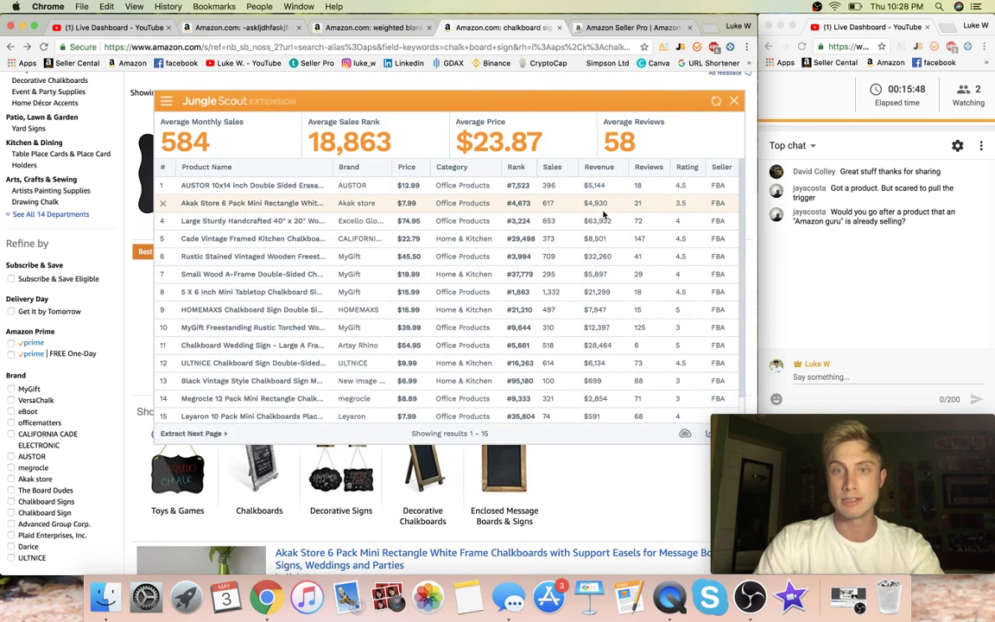
{"action": "left_click", "coordinate": [716, 101]}
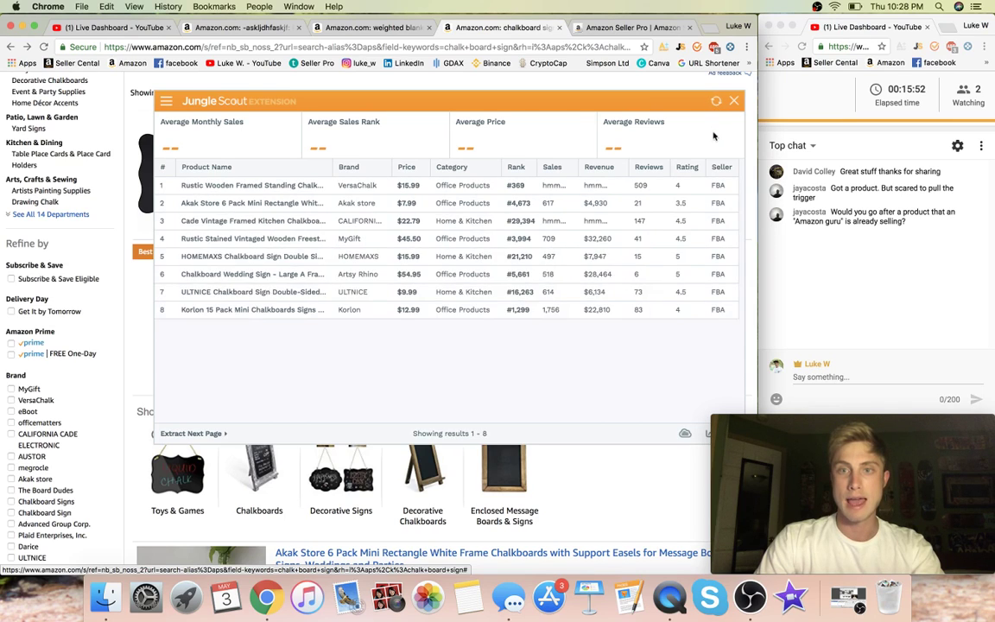
{"action": "double_click", "coordinate": [641, 203]}
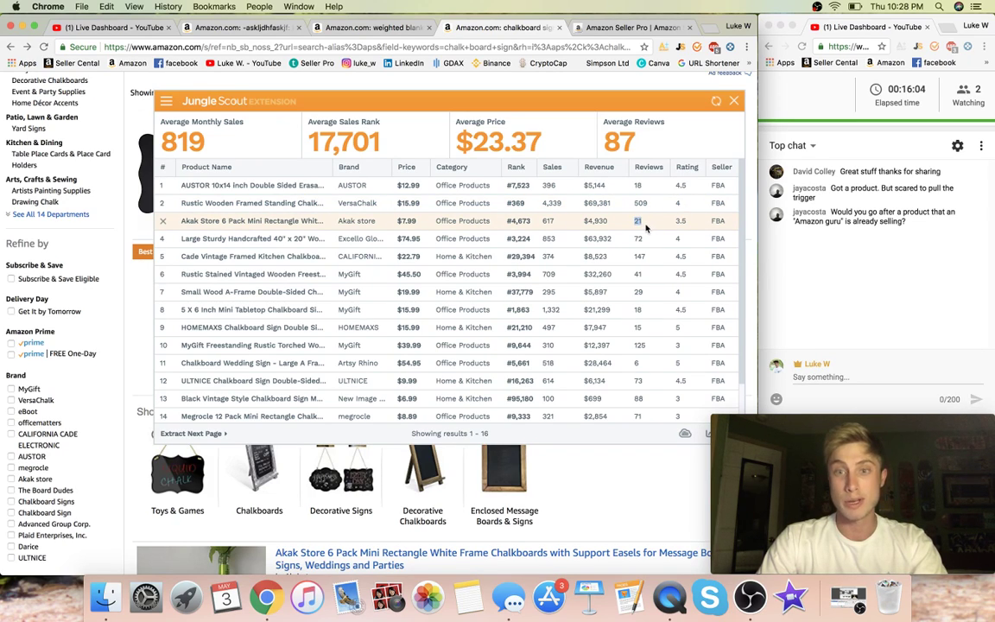
{"action": "mouse_move", "coordinate": [285, 227]}
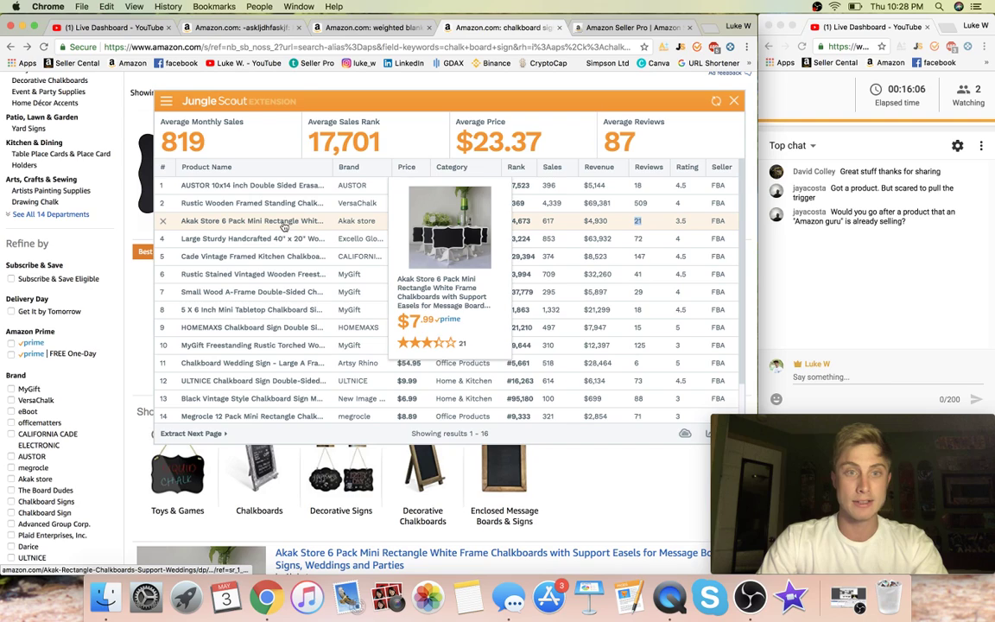
{"action": "double_click", "coordinate": [679, 221]}
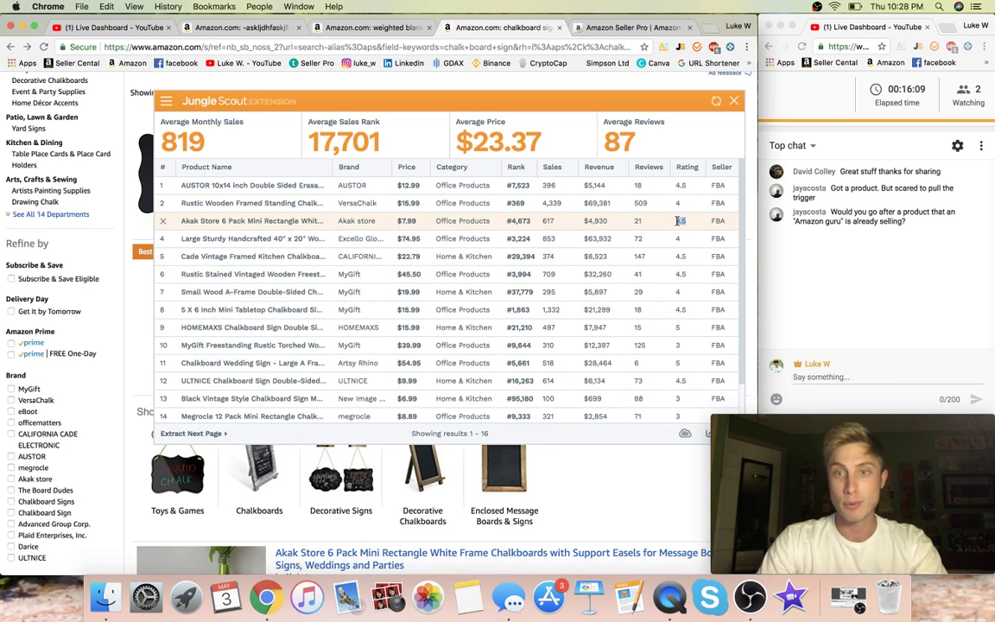
- Highlight the Akak Store 6 Pack chalkboards' sales figure in the Jungle Scout table, compare the other rows and clear the highlight
{"action": "double_click", "coordinate": [545, 222]}
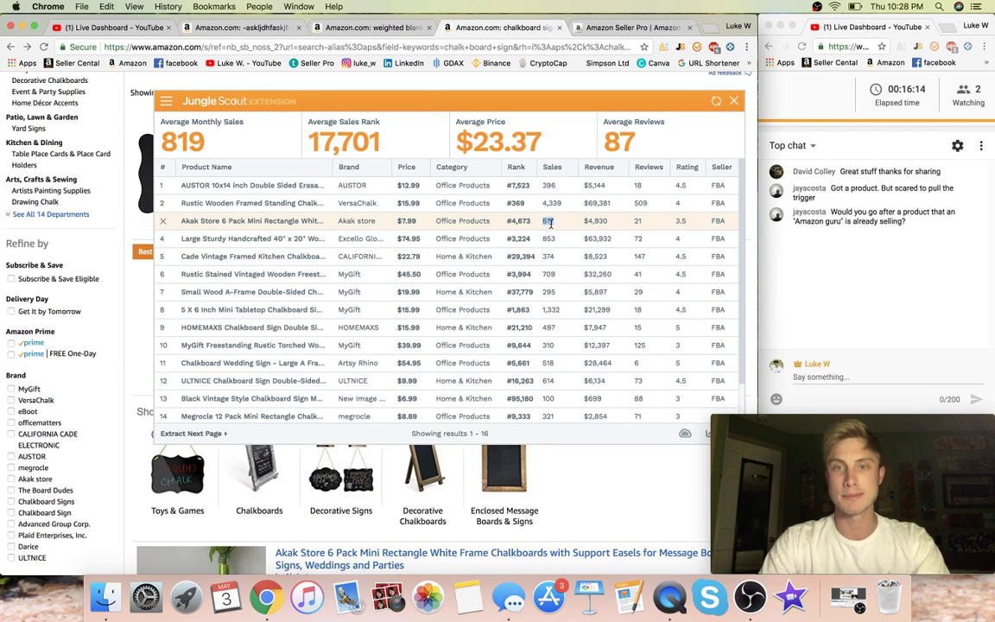
{"action": "scroll", "coordinate": [550, 234], "scroll_direction": "down", "scroll_amount": 3}
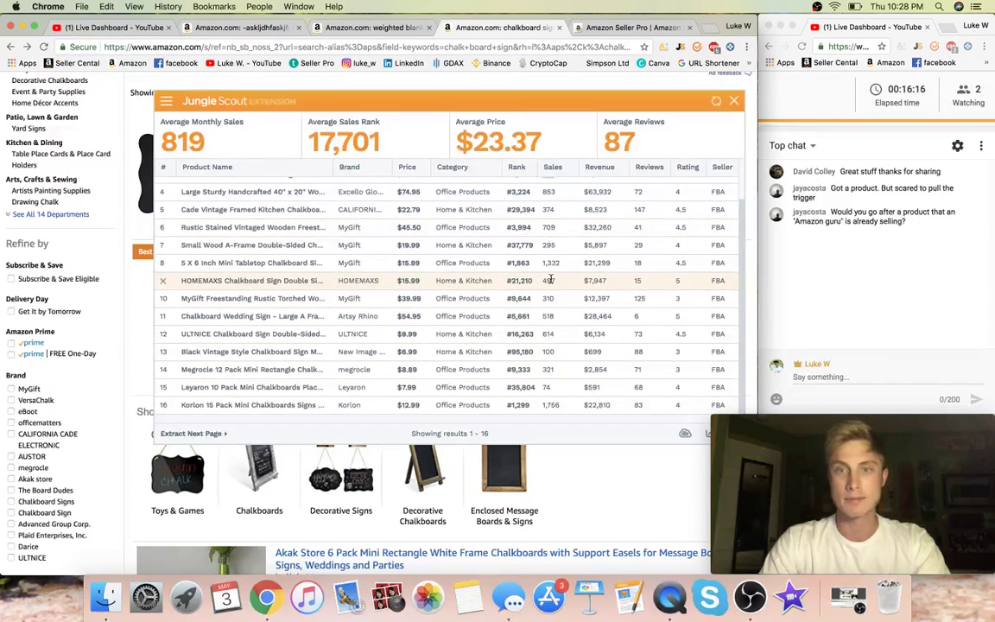
{"action": "scroll", "coordinate": [550, 268], "scroll_direction": "up", "scroll_amount": 3}
{"action": "scroll", "coordinate": [551, 279], "scroll_direction": "up", "scroll_amount": 1}
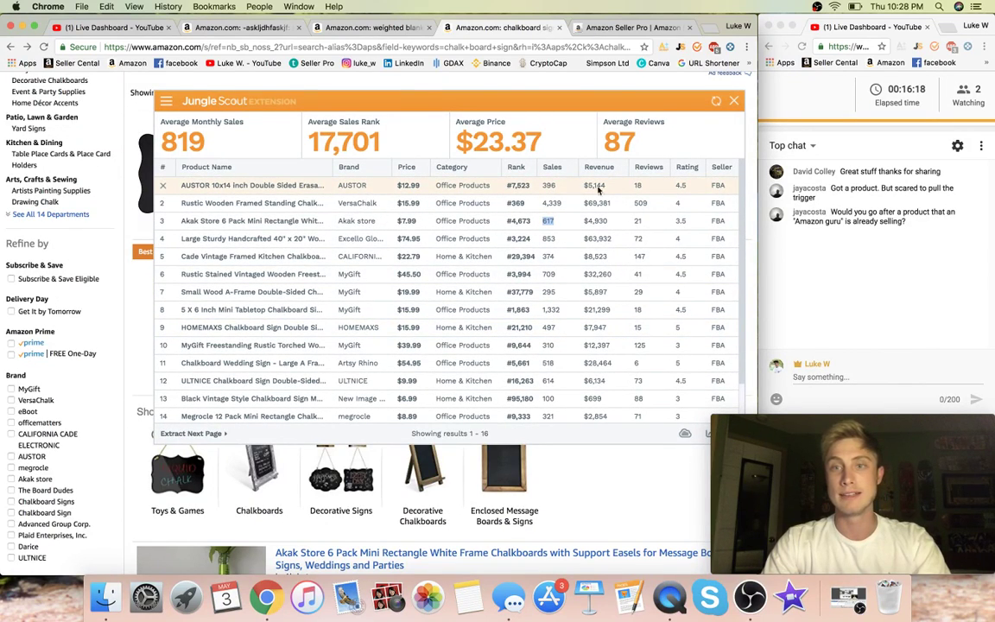
{"action": "left_click", "coordinate": [577, 185]}
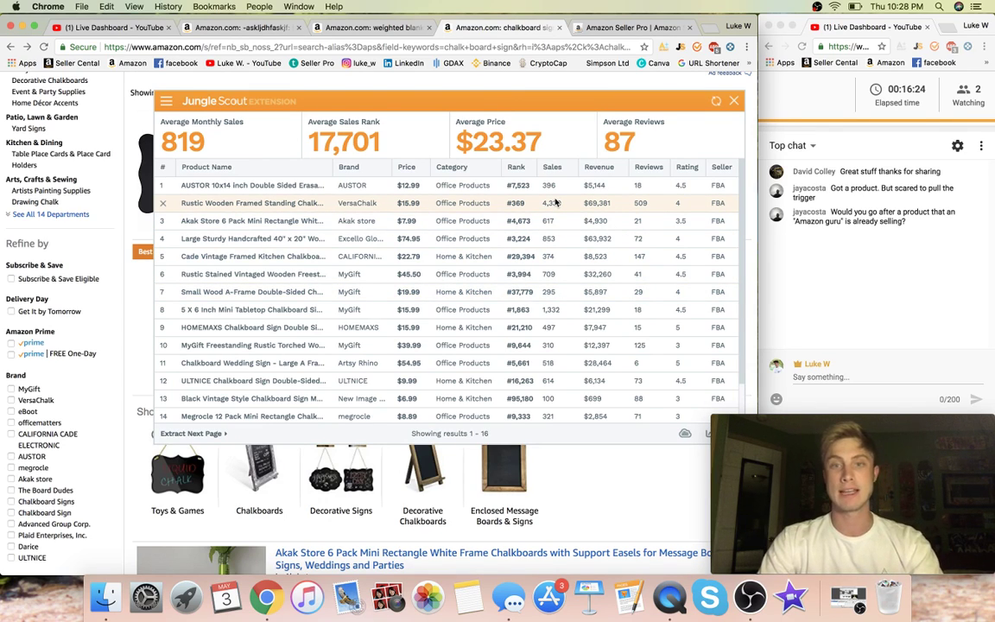
- Compare sales and reviews across all the chalkboard products in the Jungle Scout table and check the Average Price figure
{"action": "scroll", "coordinate": [553, 250], "scroll_direction": "down", "scroll_amount": 3}
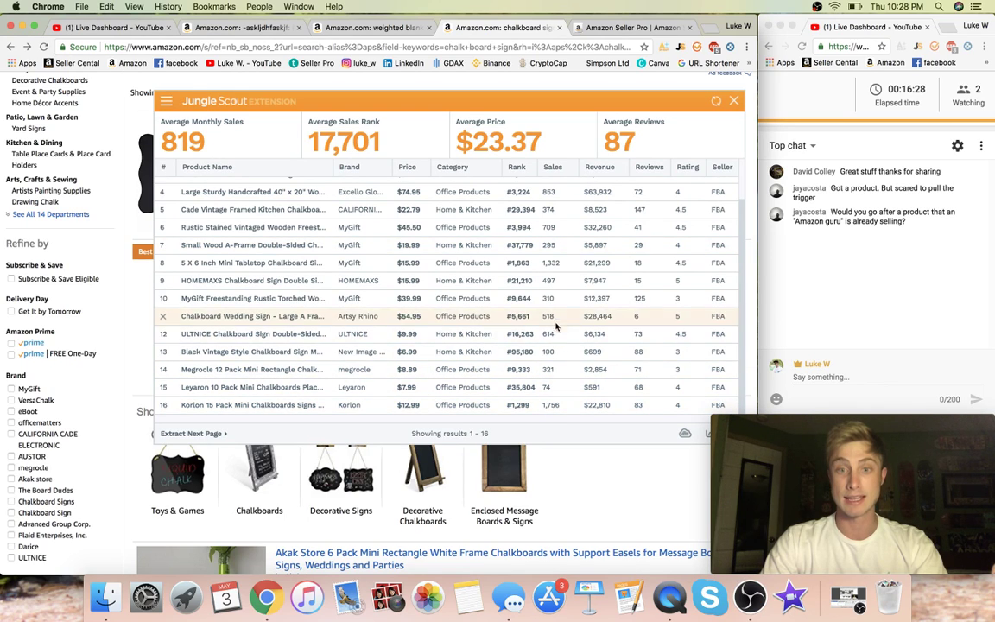
{"action": "scroll", "coordinate": [557, 229], "scroll_direction": "up", "scroll_amount": 3}
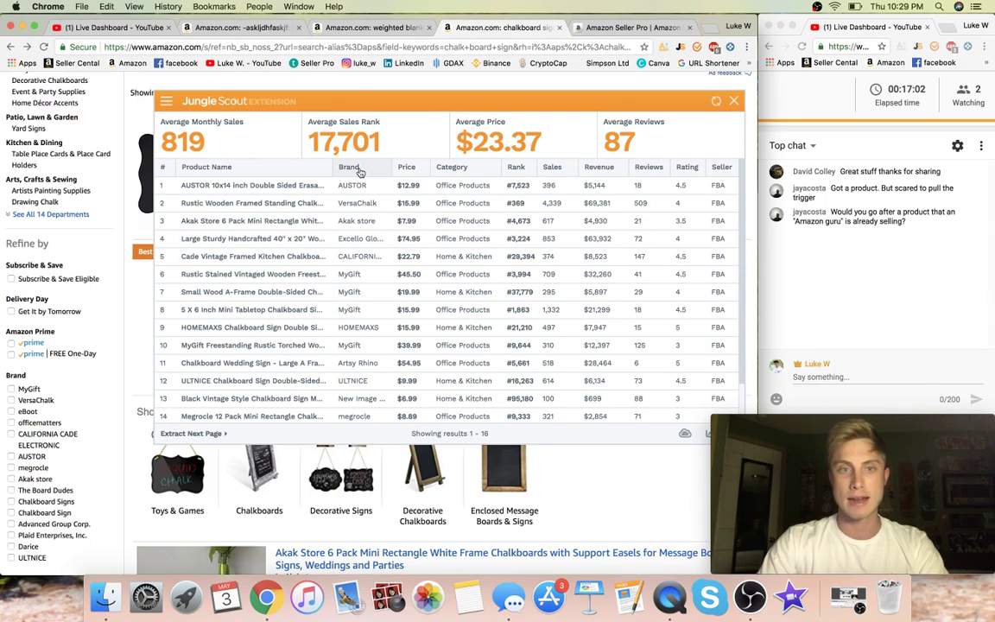
{"action": "scroll", "coordinate": [358, 220], "scroll_direction": "down", "scroll_amount": 5}
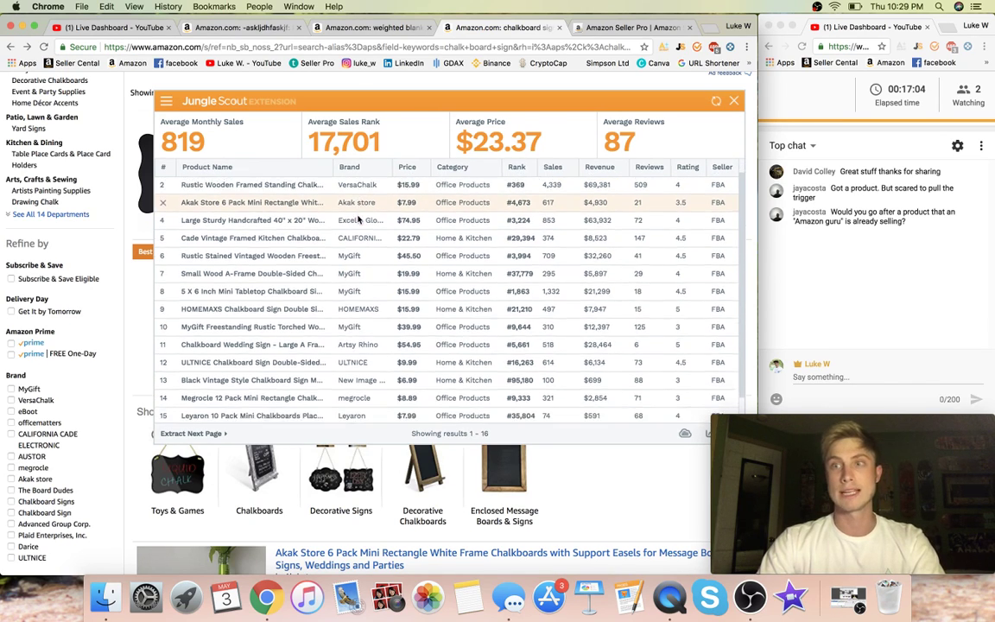
{"action": "scroll", "coordinate": [363, 380], "scroll_direction": "up", "scroll_amount": 3}
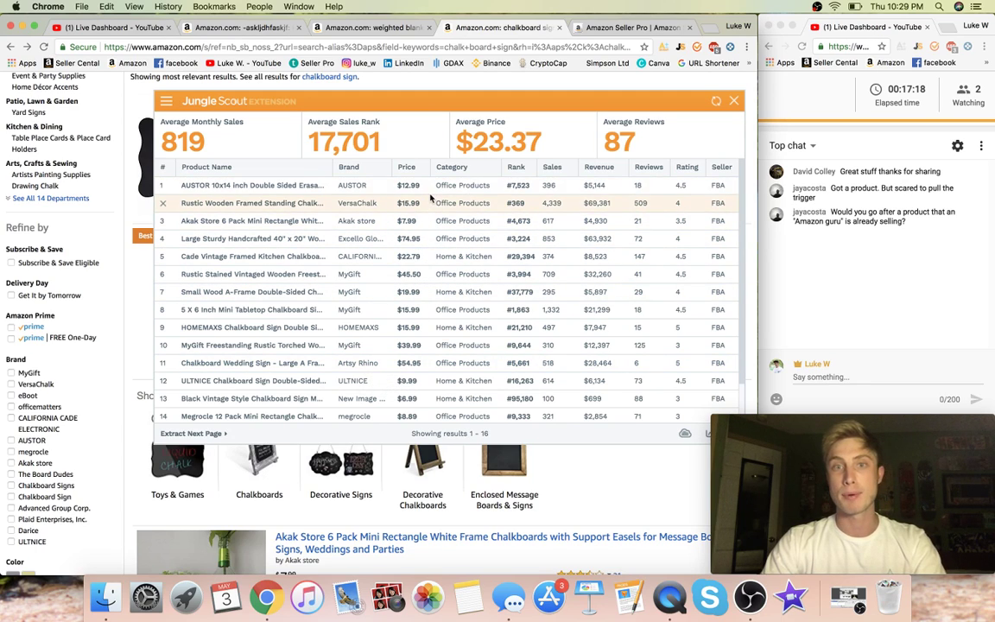
{"action": "double_click", "coordinate": [480, 141]}
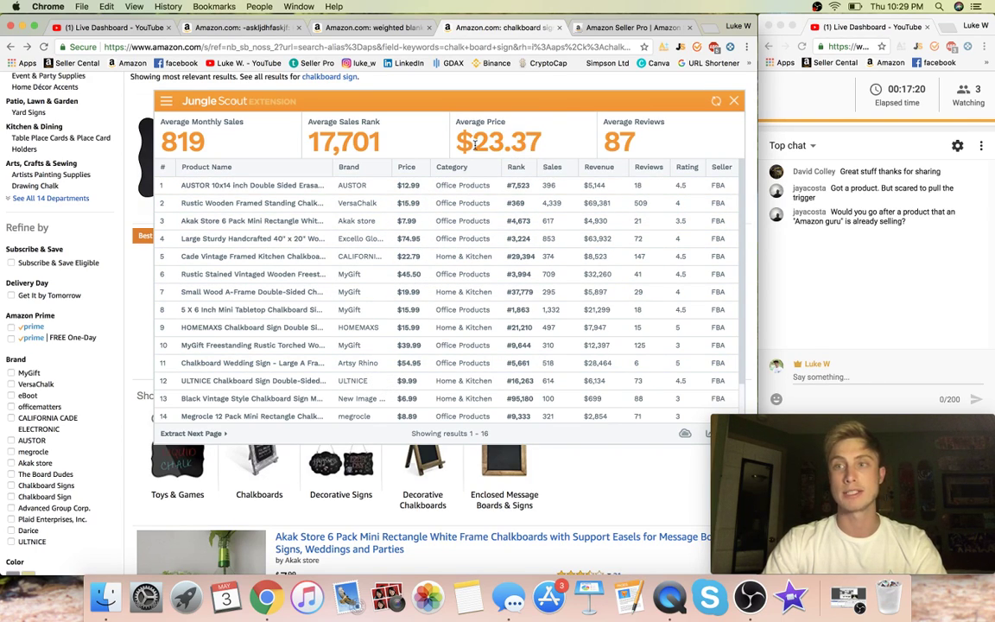
{"action": "left_click", "coordinate": [562, 149]}
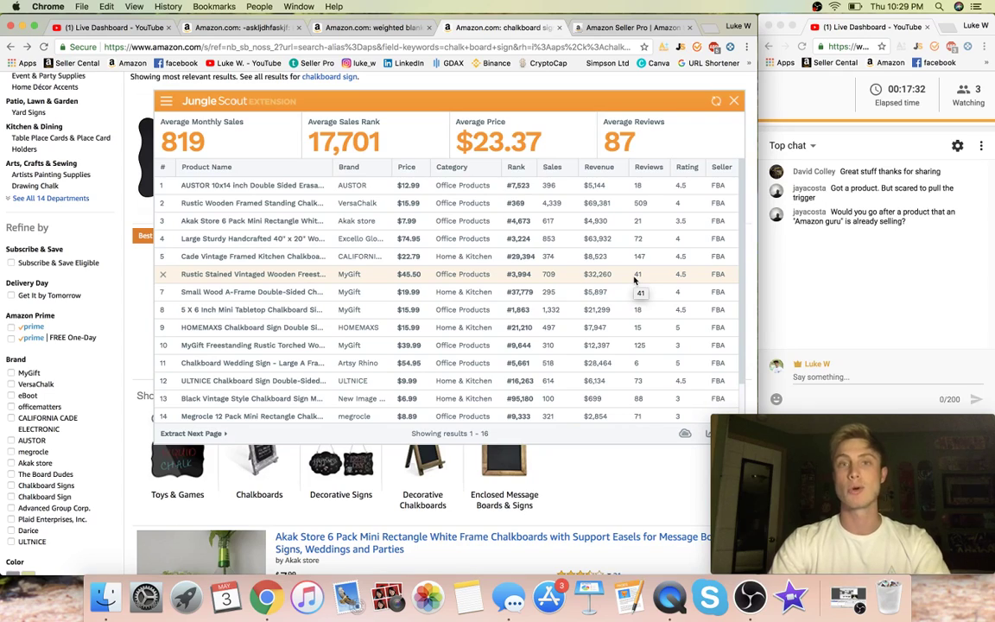
- Close the Jungle Scout table and browse the chalkboard sign results through to the HOMEMAXS and MyGift listings
{"action": "left_click", "coordinate": [734, 103]}
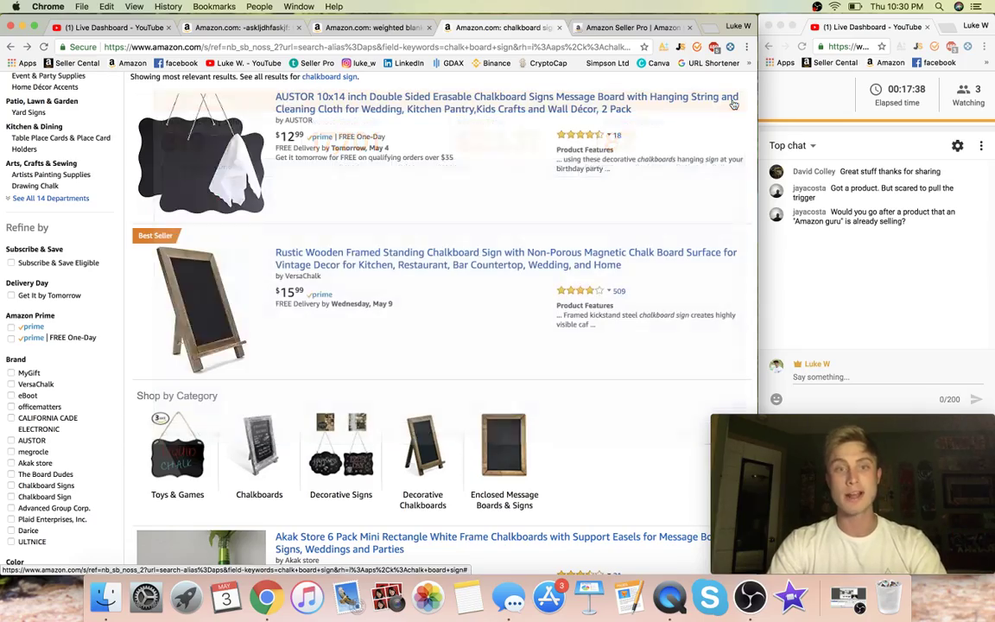
{"action": "scroll", "coordinate": [398, 469], "scroll_direction": "up", "scroll_amount": 5}
{"action": "scroll", "coordinate": [397, 469], "scroll_direction": "down", "scroll_amount": 15}
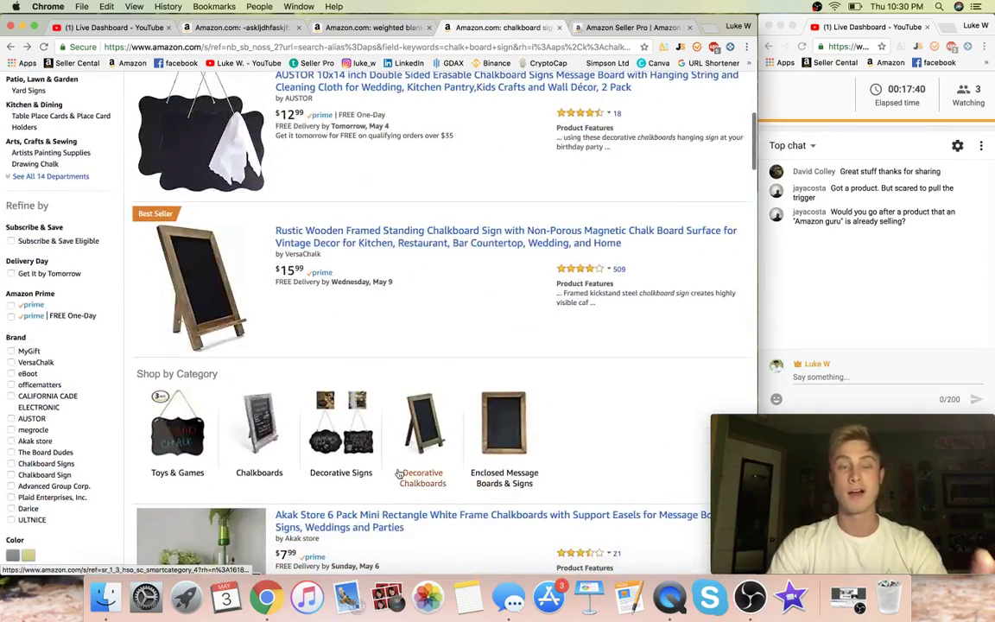
{"action": "scroll", "coordinate": [400, 473], "scroll_direction": "down", "scroll_amount": 5}
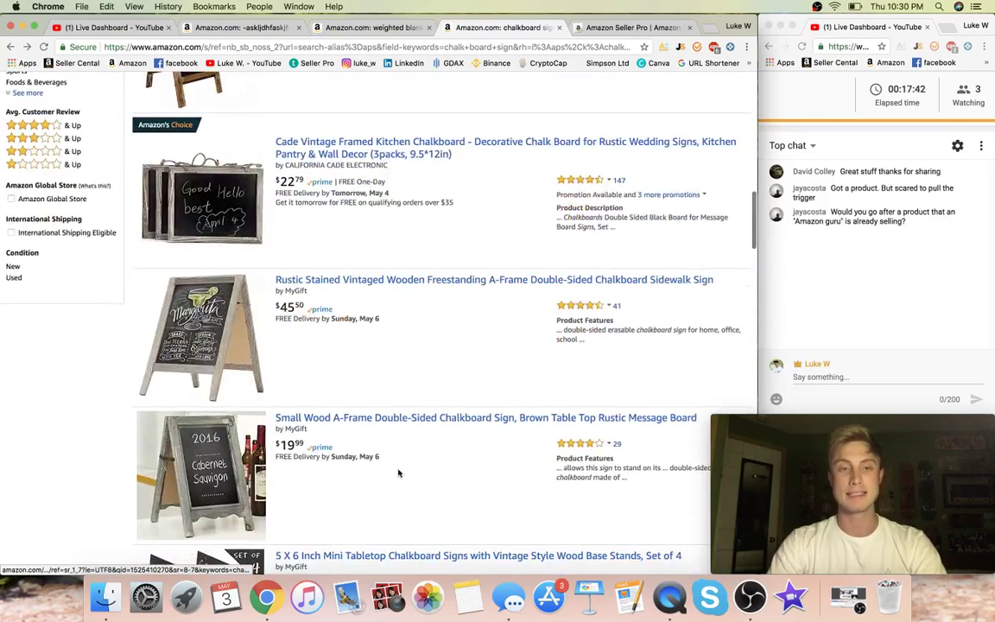
{"action": "scroll", "coordinate": [400, 474], "scroll_direction": "down", "scroll_amount": 4}
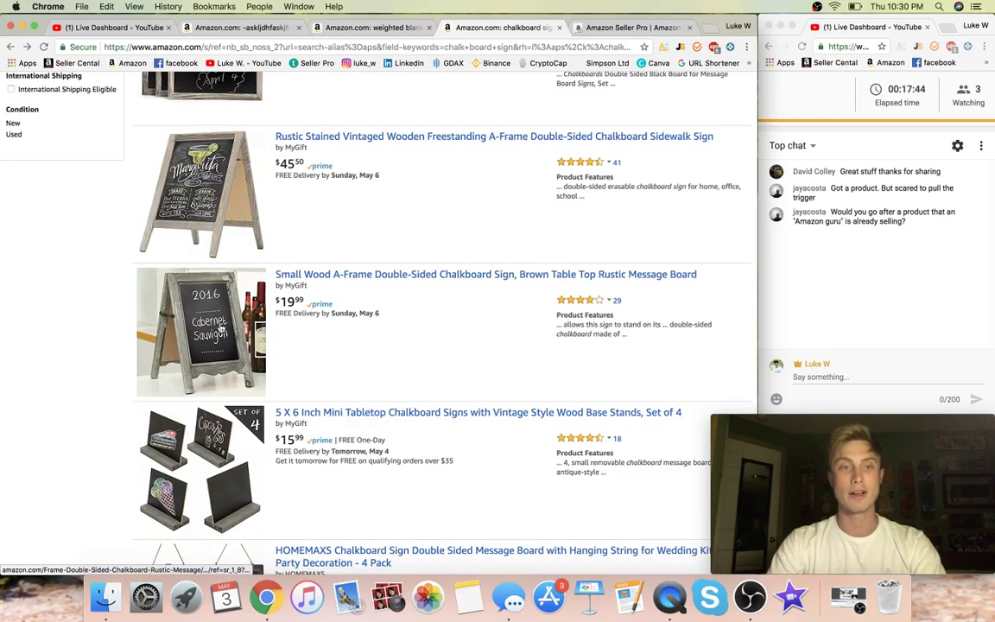
{"action": "scroll", "coordinate": [221, 329], "scroll_direction": "down", "scroll_amount": 5}
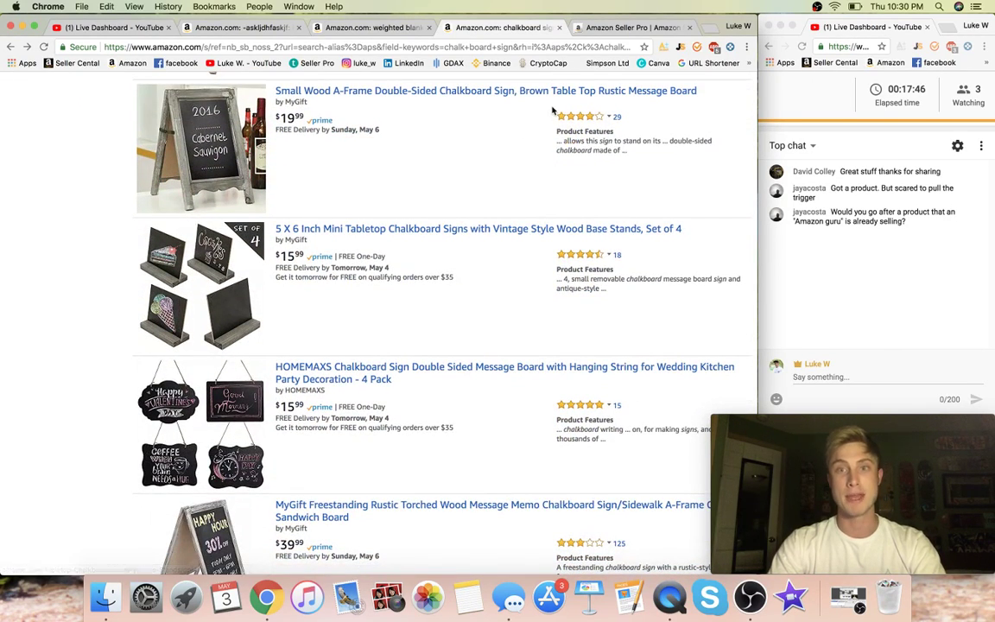
{"action": "scroll", "coordinate": [515, 233], "scroll_direction": "down", "scroll_amount": 4}
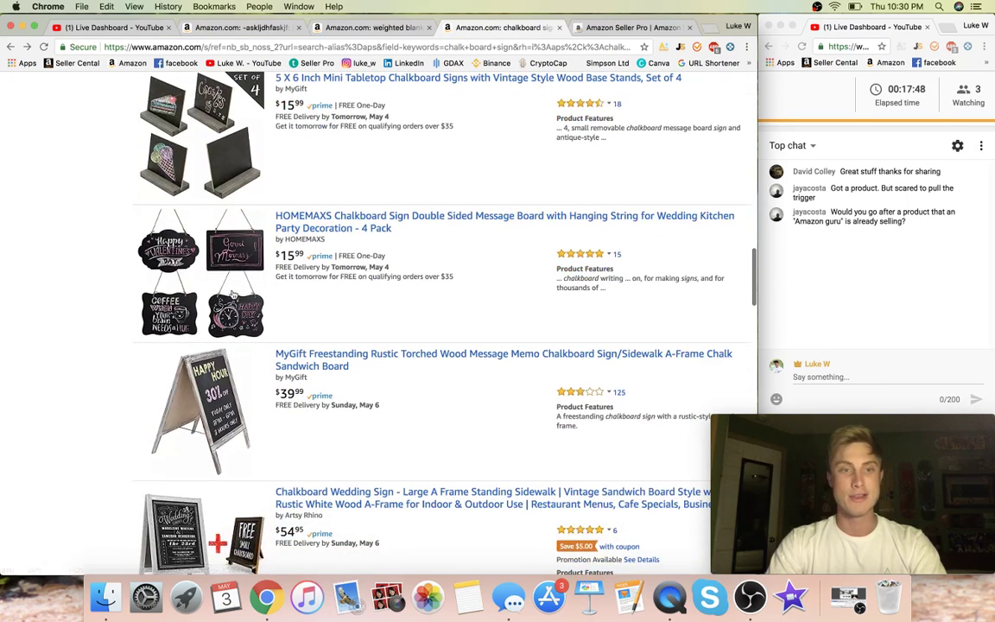
- Open the HOMEMAXS Chalkboard Sign 4 Pack listing, examine its photos and related products, and return to the search results
{"action": "left_click", "coordinate": [223, 239]}
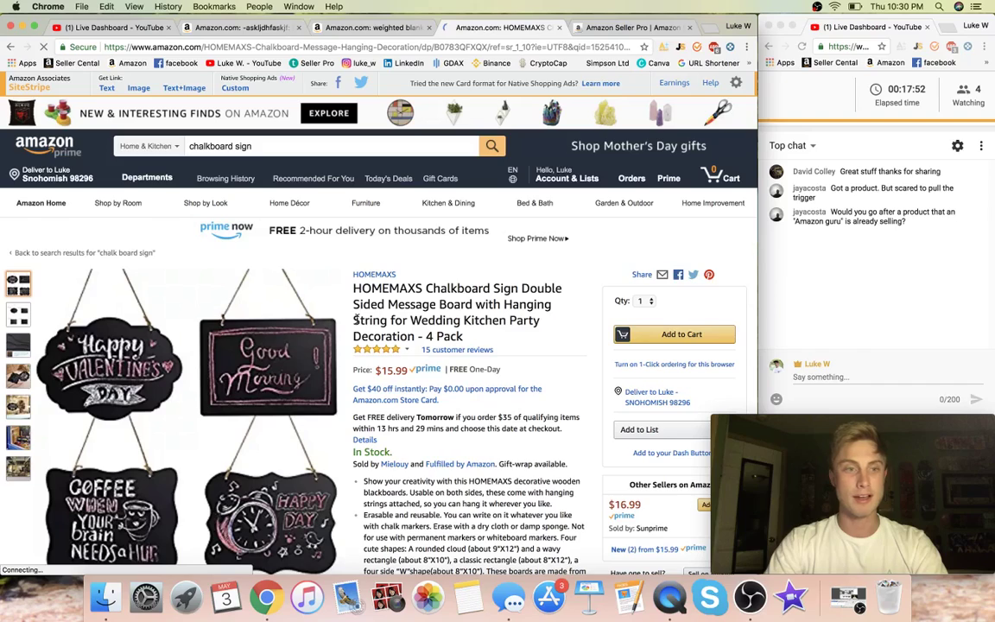
{"action": "scroll", "coordinate": [180, 446], "scroll_direction": "down", "scroll_amount": 10}
{"action": "scroll", "coordinate": [180, 446], "scroll_direction": "down", "scroll_amount": 5}
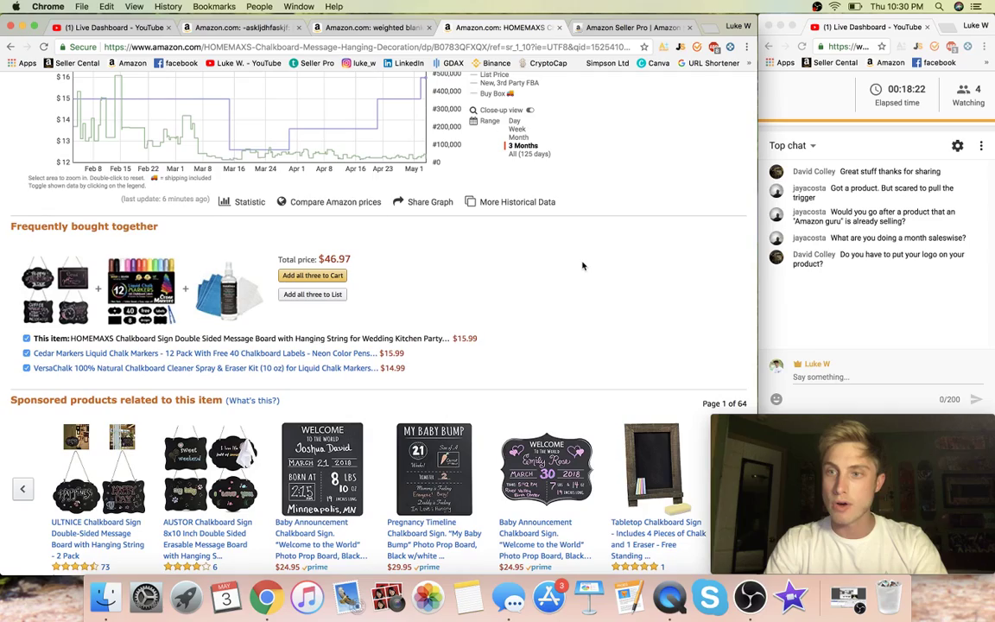
{"action": "scroll", "coordinate": [400, 317], "scroll_direction": "up", "scroll_amount": 10}
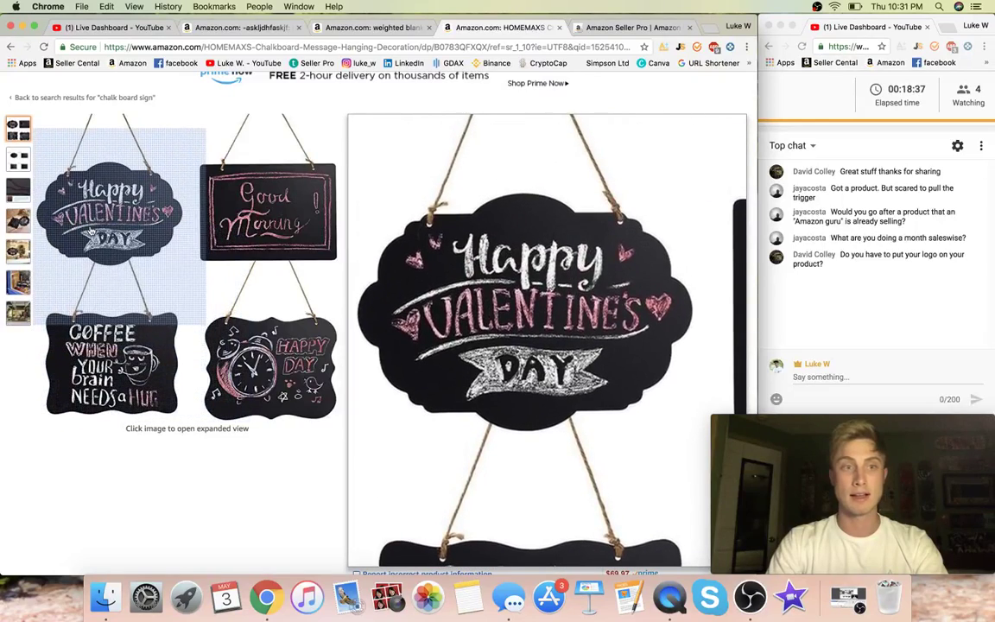
{"action": "left_click", "coordinate": [11, 47]}
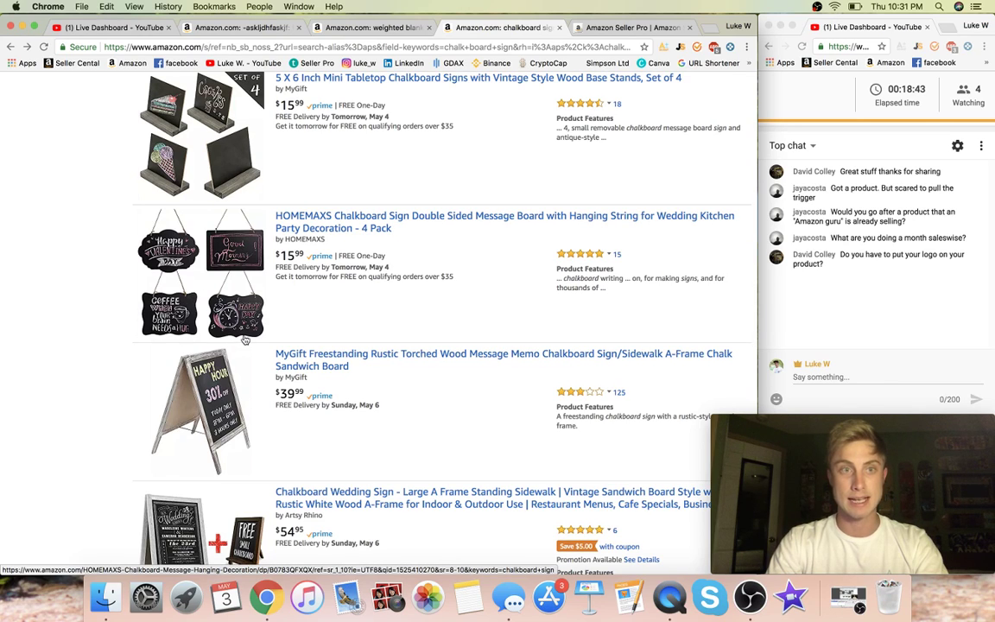
- Open MyGift's 5 X 6 Inch Mini Tabletop Chalkboard Signs listing and examine its photos and product description
{"action": "scroll", "coordinate": [266, 297], "scroll_direction": "up", "scroll_amount": 3}
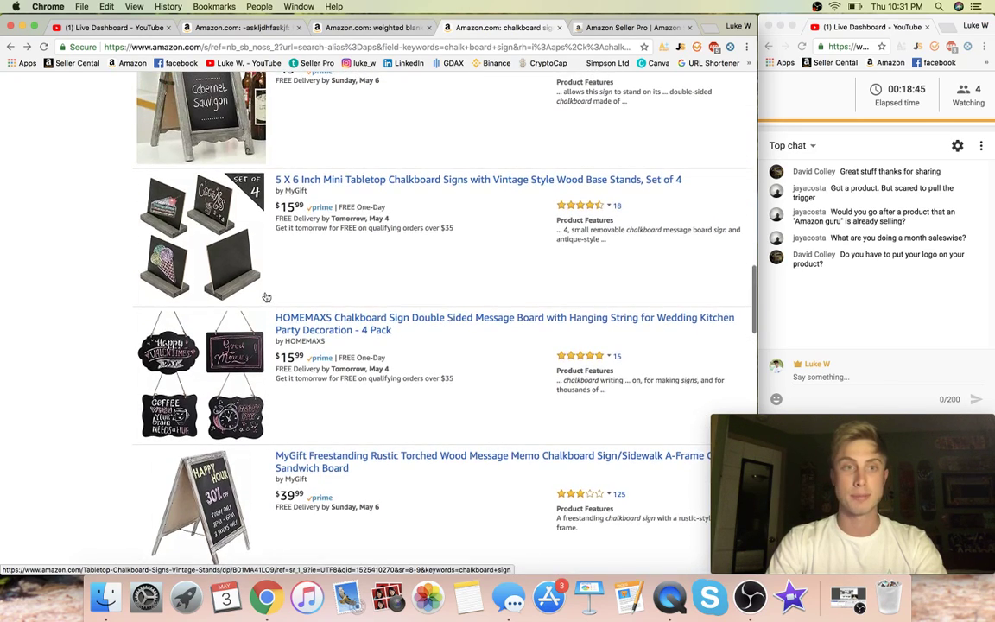
{"action": "left_click", "coordinate": [238, 245]}
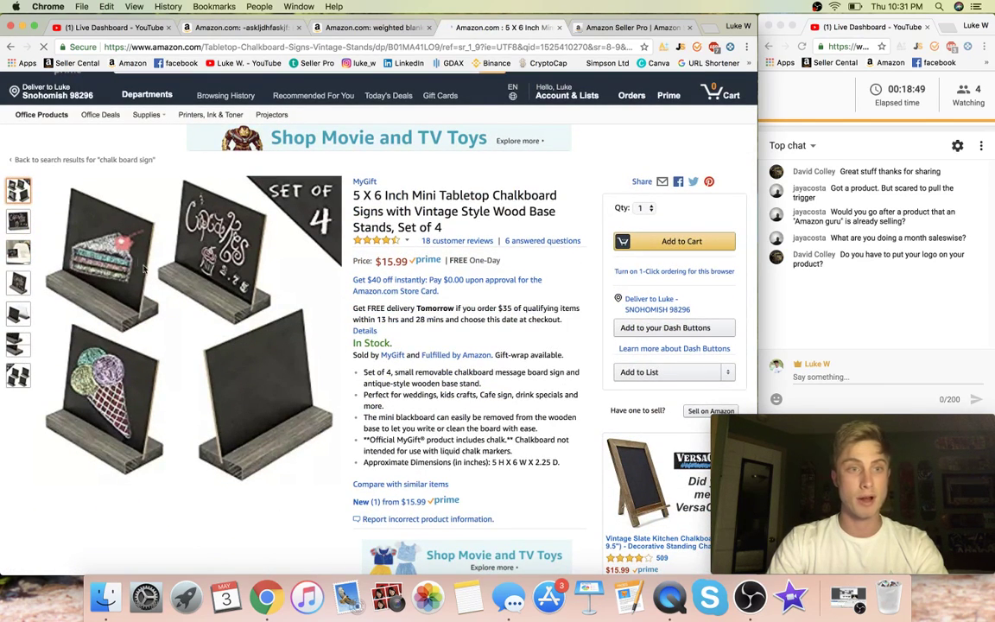
{"action": "scroll", "coordinate": [233, 310], "scroll_direction": "down", "scroll_amount": 1}
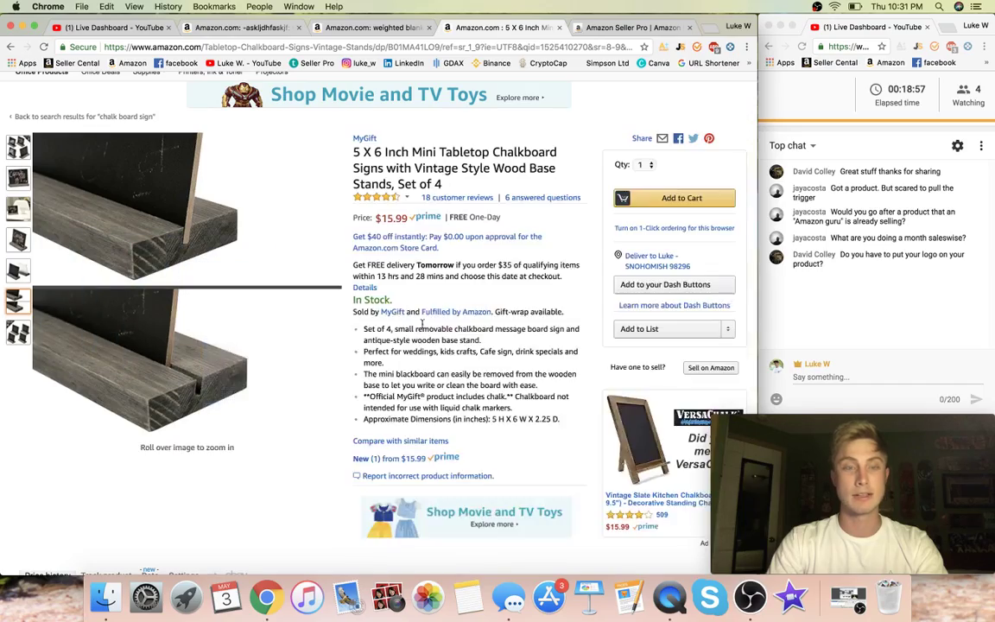
{"action": "scroll", "coordinate": [435, 326], "scroll_direction": "down", "scroll_amount": 10}
{"action": "scroll", "coordinate": [435, 326], "scroll_direction": "down", "scroll_amount": 10}
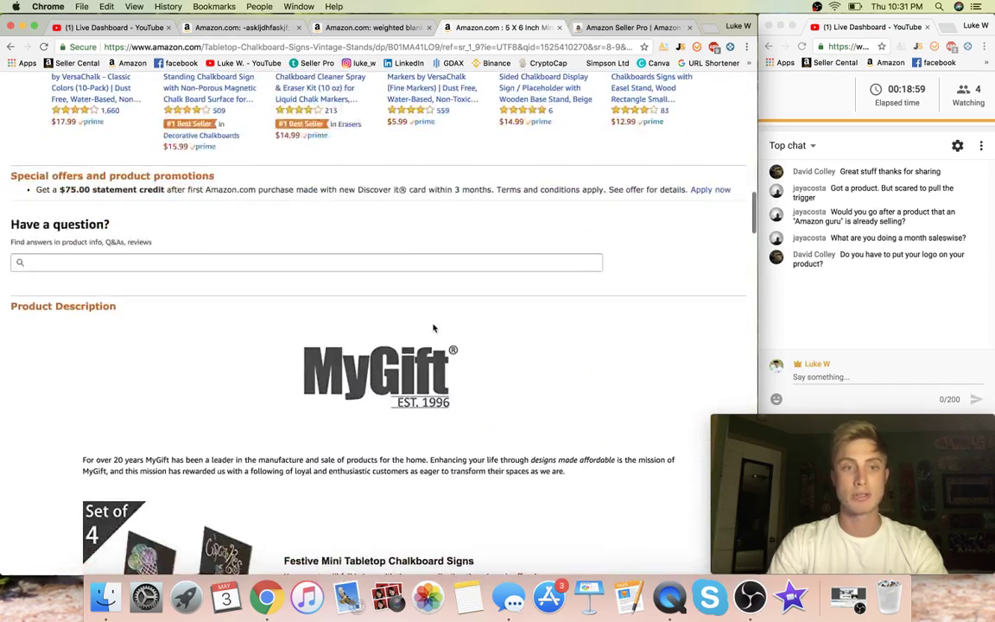
{"action": "scroll", "coordinate": [434, 327], "scroll_direction": "down", "scroll_amount": 2}
{"action": "scroll", "coordinate": [435, 327], "scroll_direction": "up", "scroll_amount": 4}
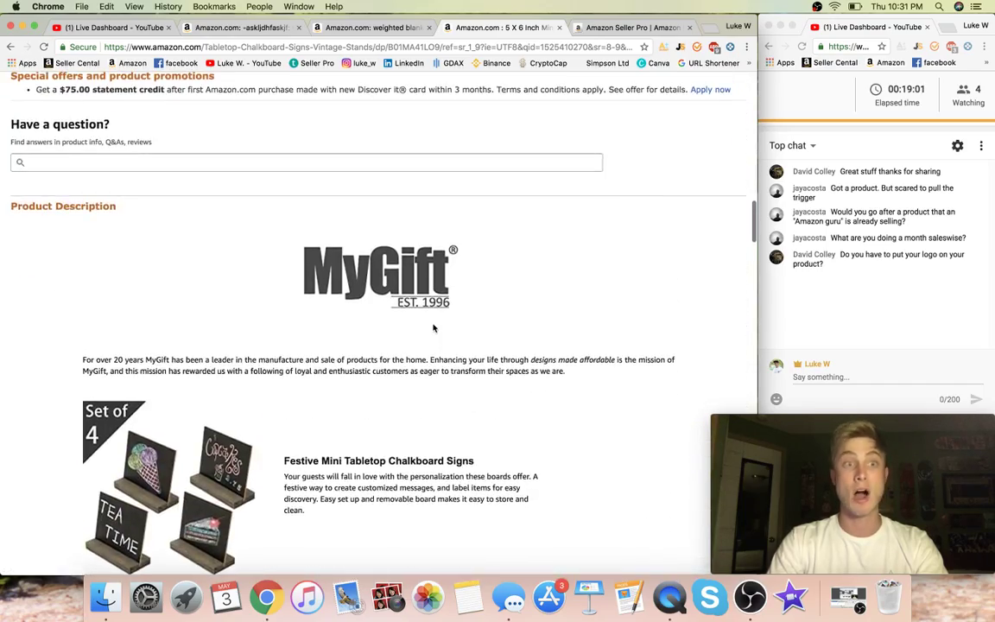
{"action": "scroll", "coordinate": [395, 311], "scroll_direction": "down", "scroll_amount": 5}
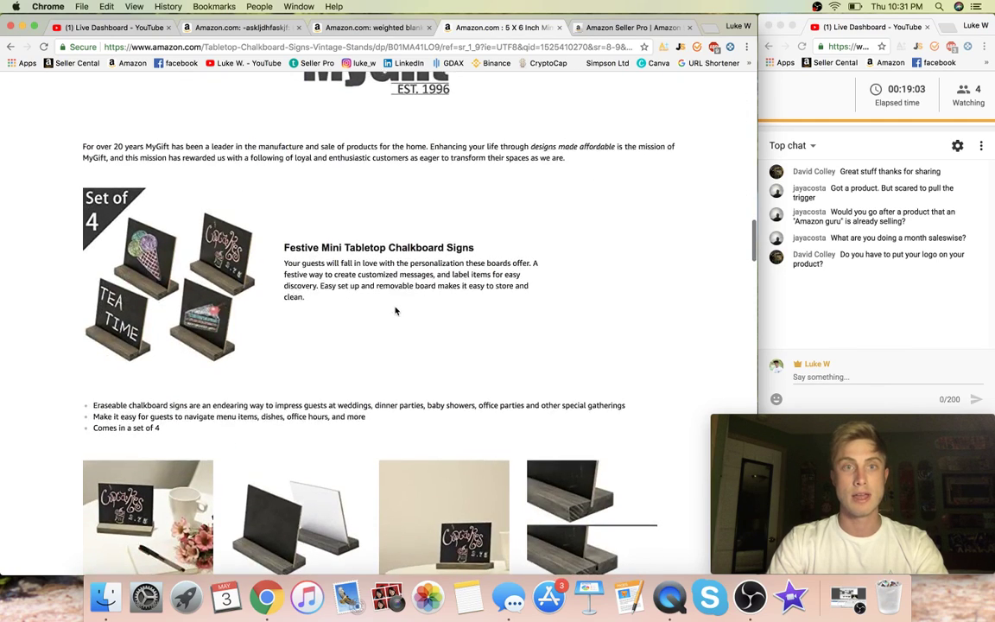
- Highlight the Product Description heading, clear the highlight and review the branded description of the tabletop chalkboard signs
{"action": "scroll", "coordinate": [396, 311], "scroll_direction": "up", "scroll_amount": 5}
{"action": "scroll", "coordinate": [175, 236], "scroll_direction": "down", "scroll_amount": 1}
{"action": "left_click_drag", "start_coordinate": [15, 149], "coordinate": [127, 151]}
{"action": "left_click", "coordinate": [234, 172]}
{"action": "scroll", "coordinate": [393, 217], "scroll_direction": "down", "scroll_amount": 10}
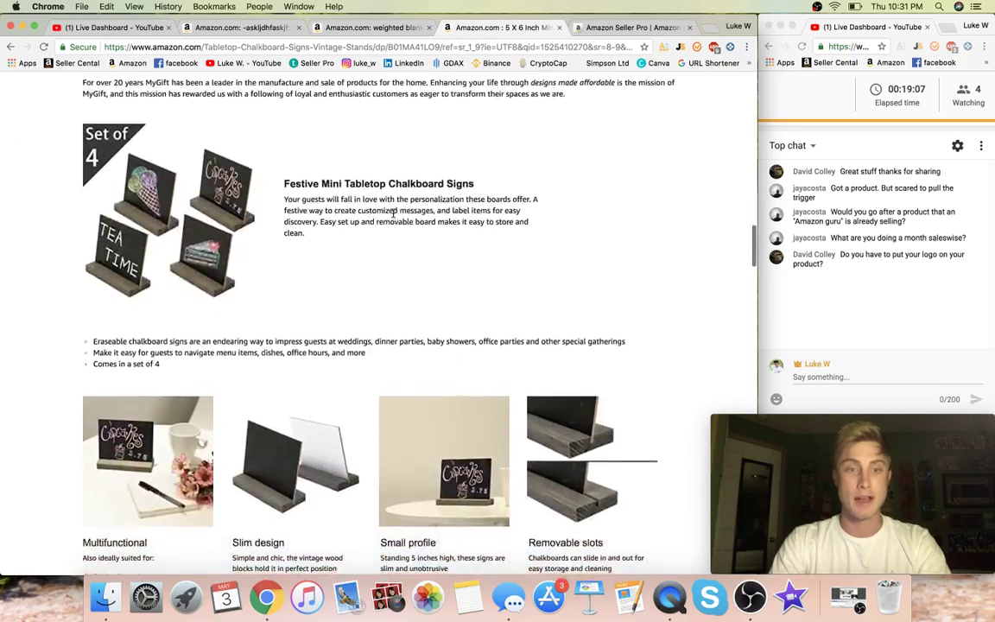
{"action": "scroll", "coordinate": [393, 217], "scroll_direction": "up", "scroll_amount": 15}
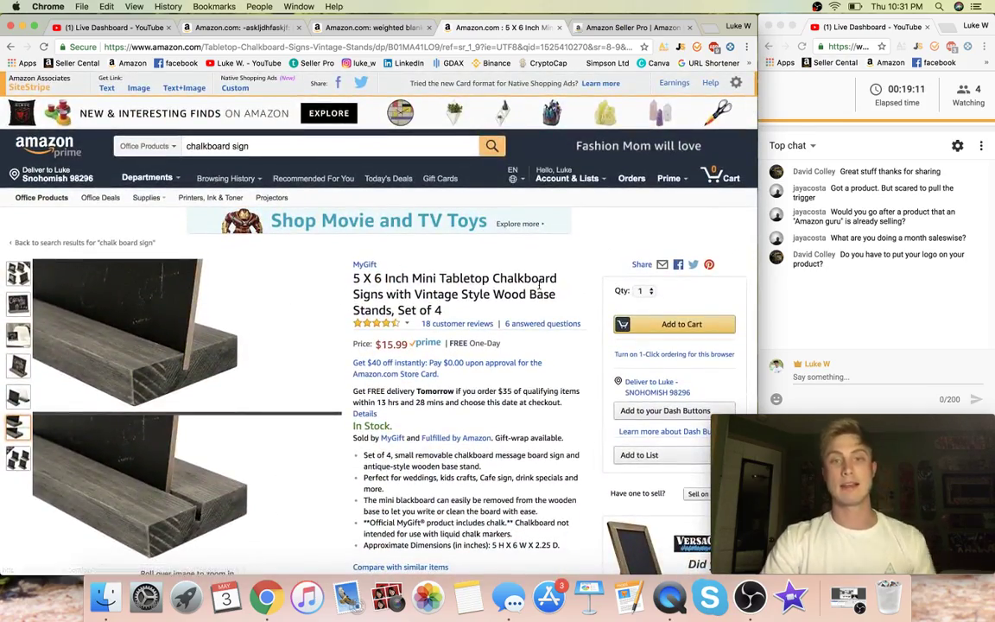
- Display the main photo of the tabletop chalkboard set and check its price history chart
{"action": "mouse_move", "coordinate": [17, 273]}
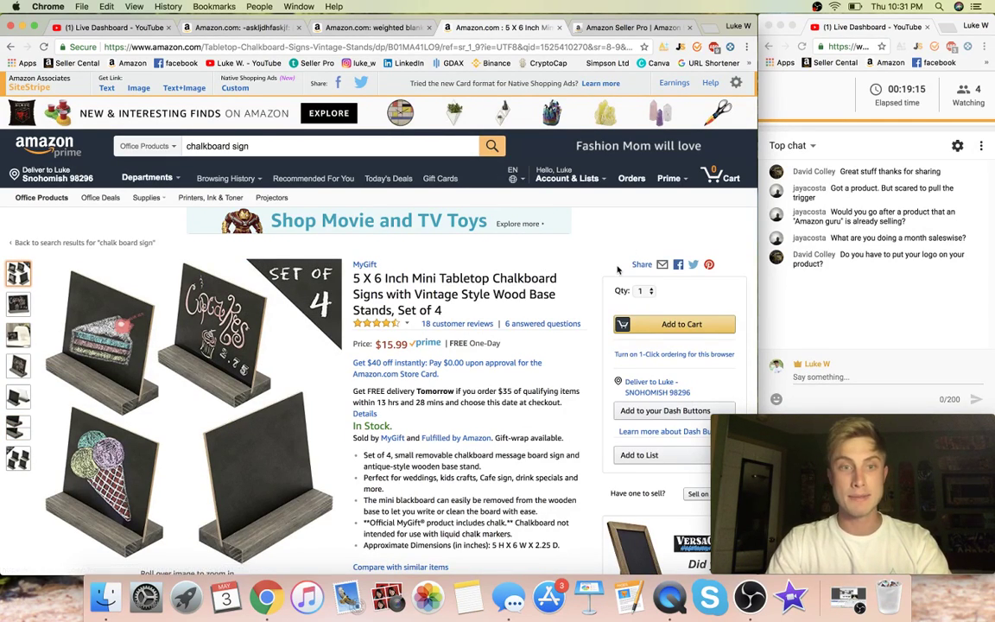
{"action": "scroll", "coordinate": [590, 293], "scroll_direction": "down", "scroll_amount": 6}
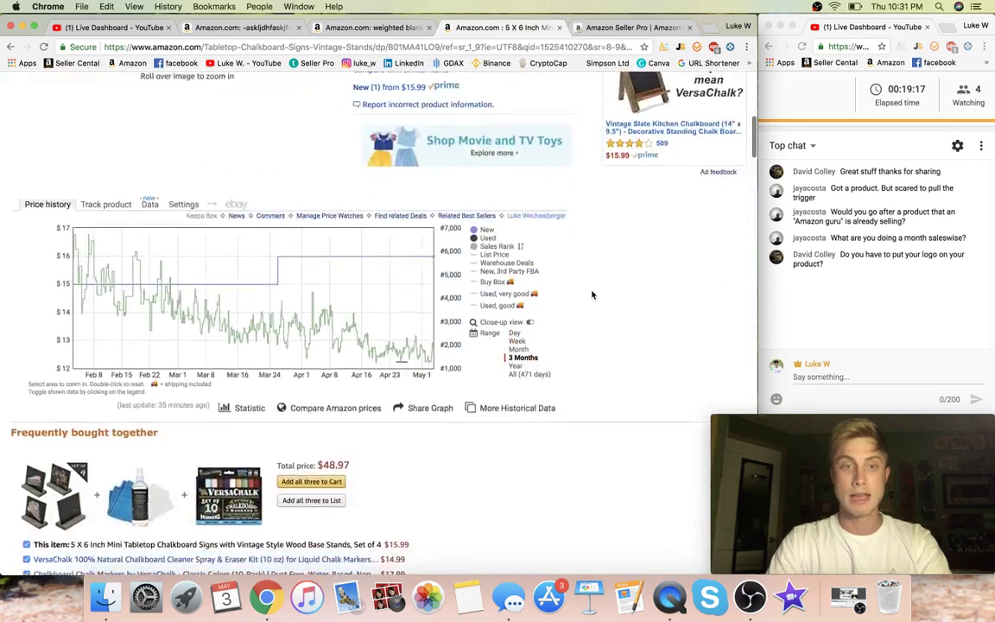
{"action": "scroll", "coordinate": [592, 295], "scroll_direction": "up", "scroll_amount": 4}
{"action": "scroll", "coordinate": [593, 294], "scroll_direction": "up", "scroll_amount": 2}
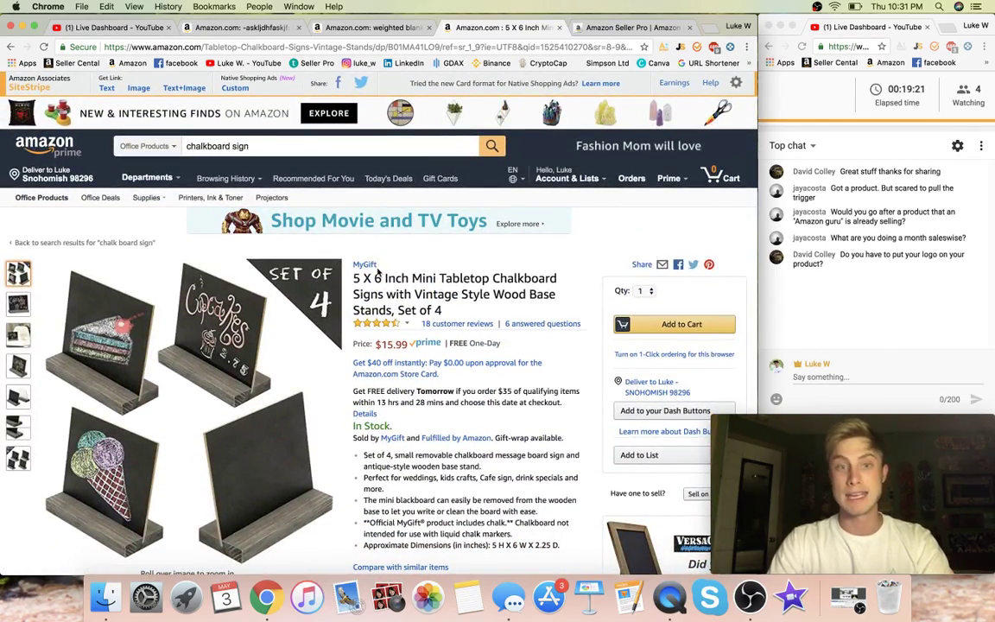
- Examine the related products, description images and product information of the MyGift tabletop chalkboard listing, and return to its title
{"action": "scroll", "coordinate": [524, 292], "scroll_direction": "down", "scroll_amount": 15}
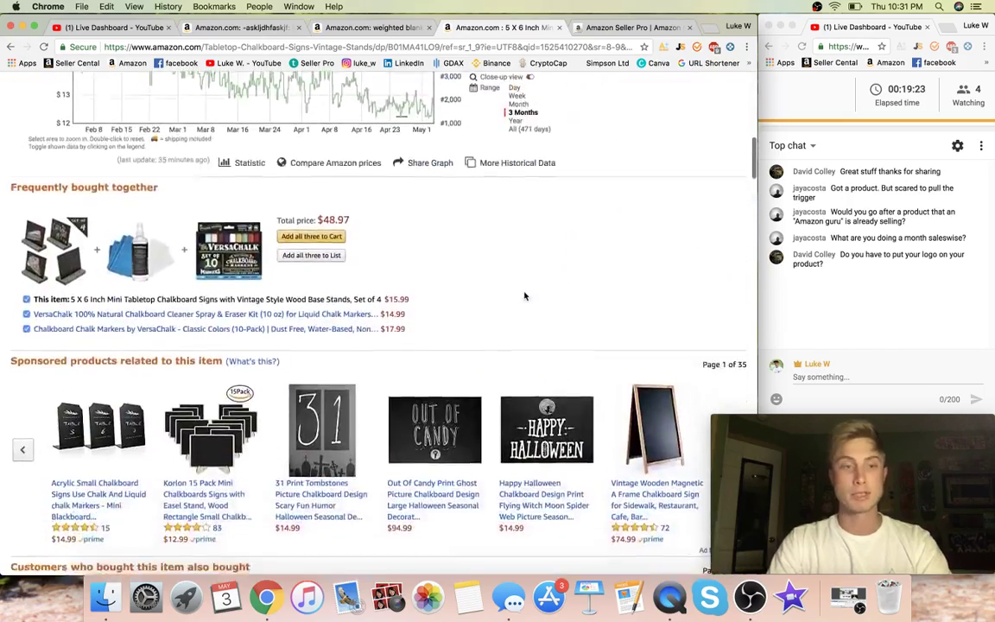
{"action": "scroll", "coordinate": [523, 297], "scroll_direction": "down", "scroll_amount": 10}
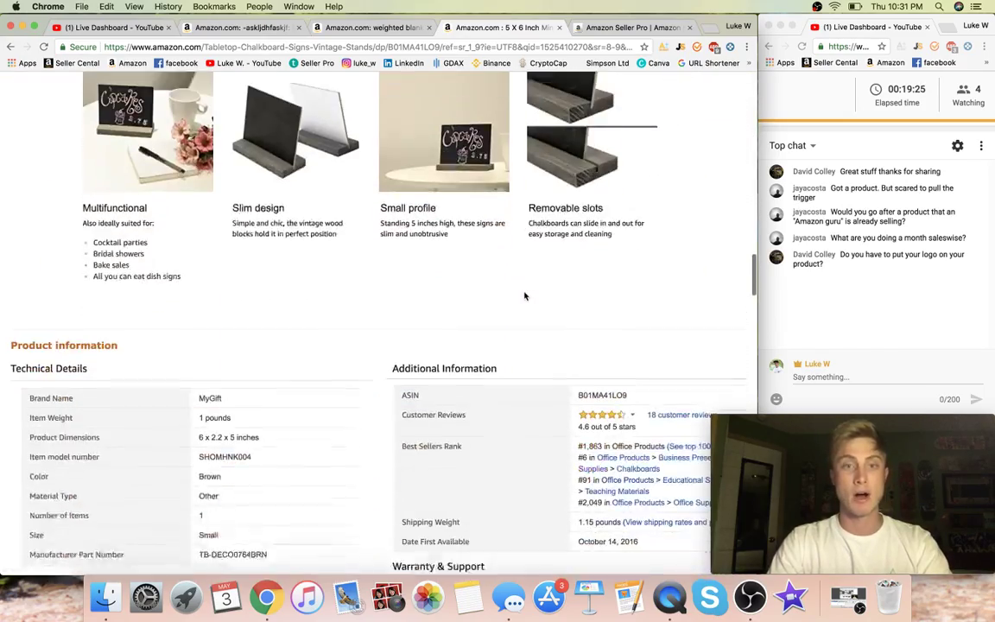
{"action": "scroll", "coordinate": [524, 297], "scroll_direction": "down", "scroll_amount": 8}
{"action": "scroll", "coordinate": [524, 296], "scroll_direction": "up", "scroll_amount": 15}
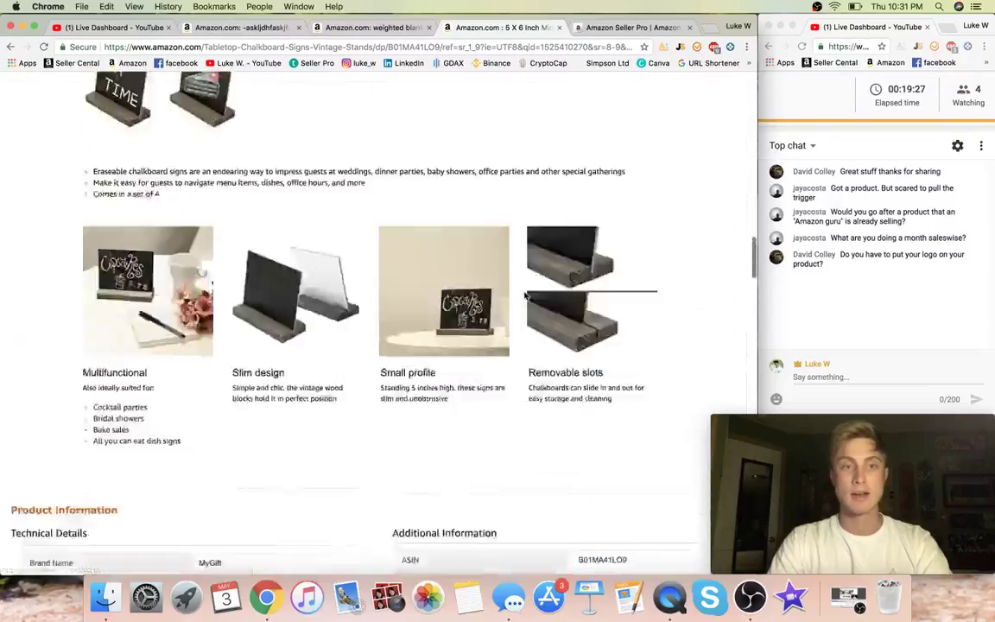
{"action": "scroll", "coordinate": [523, 297], "scroll_direction": "up", "scroll_amount": 10}
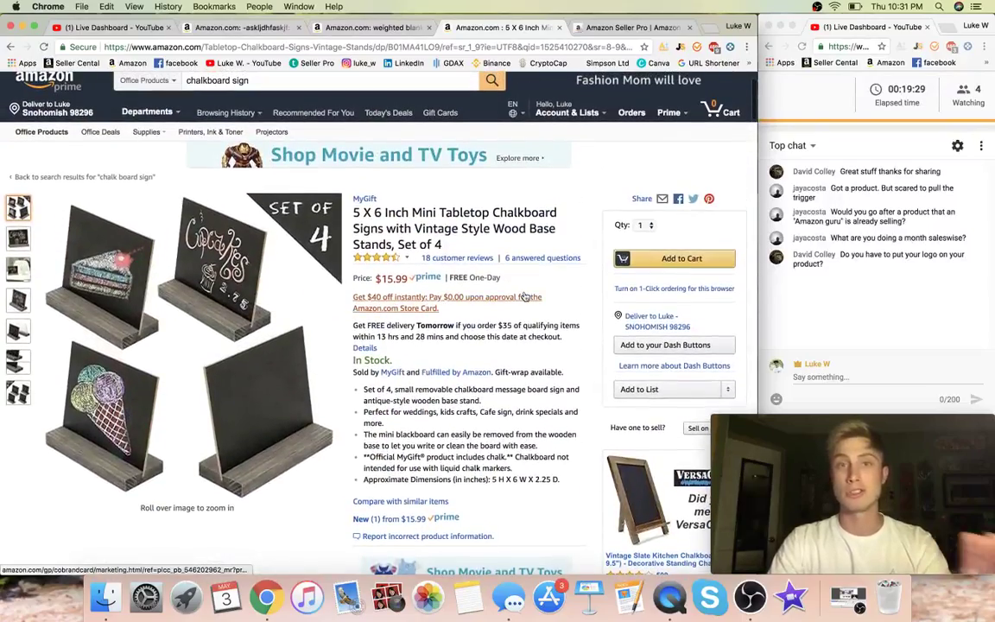
- Review the branded product description of the MyGift tabletop chalkboard signs and return to the listing's photos
{"action": "scroll", "coordinate": [523, 296], "scroll_direction": "up", "scroll_amount": 2}
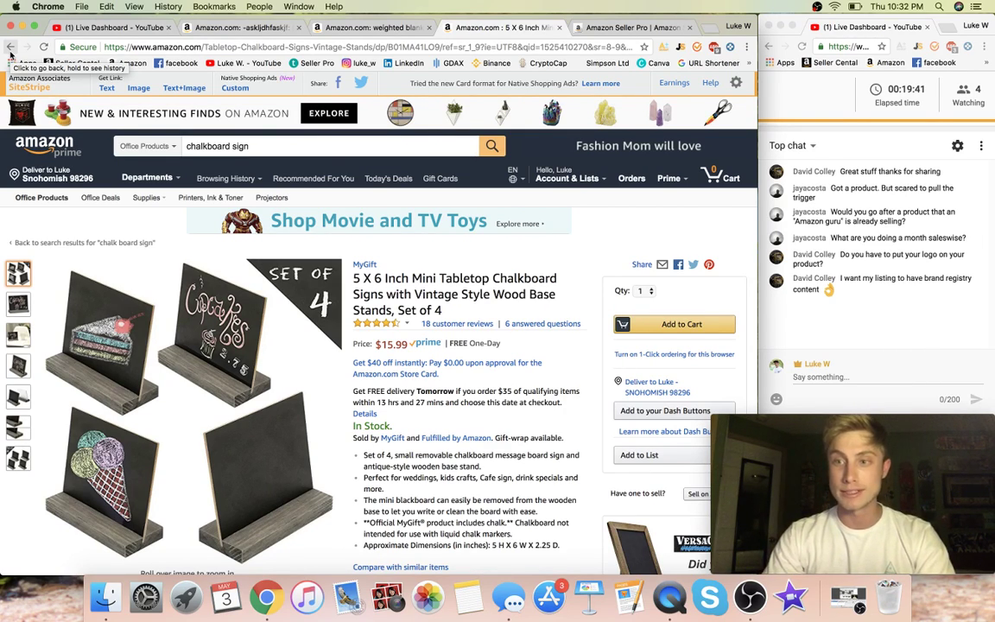
{"action": "scroll", "coordinate": [167, 208], "scroll_direction": "down", "scroll_amount": 15}
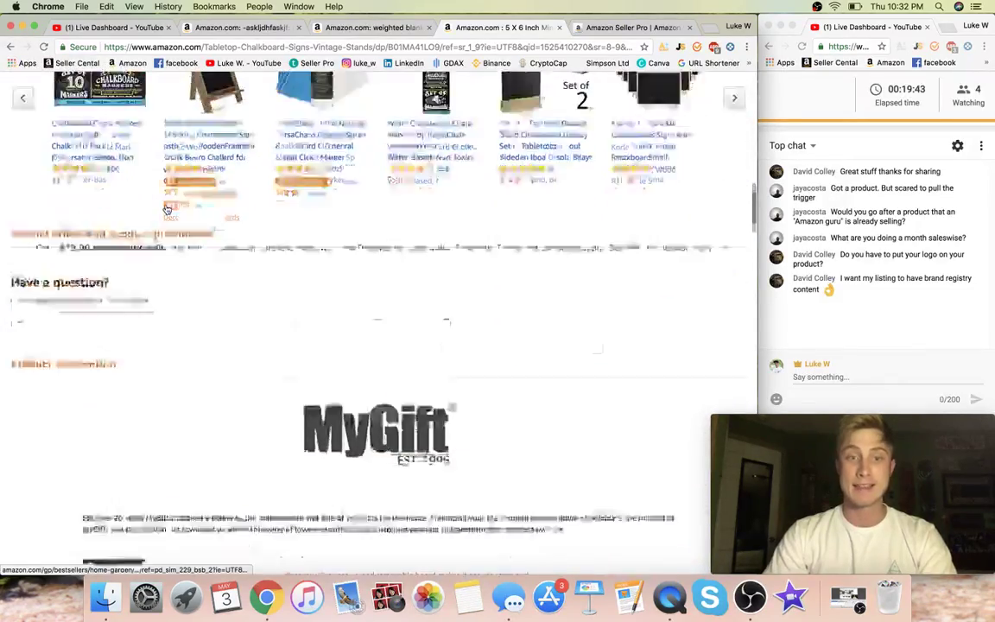
{"action": "scroll", "coordinate": [167, 208], "scroll_direction": "down", "scroll_amount": 3}
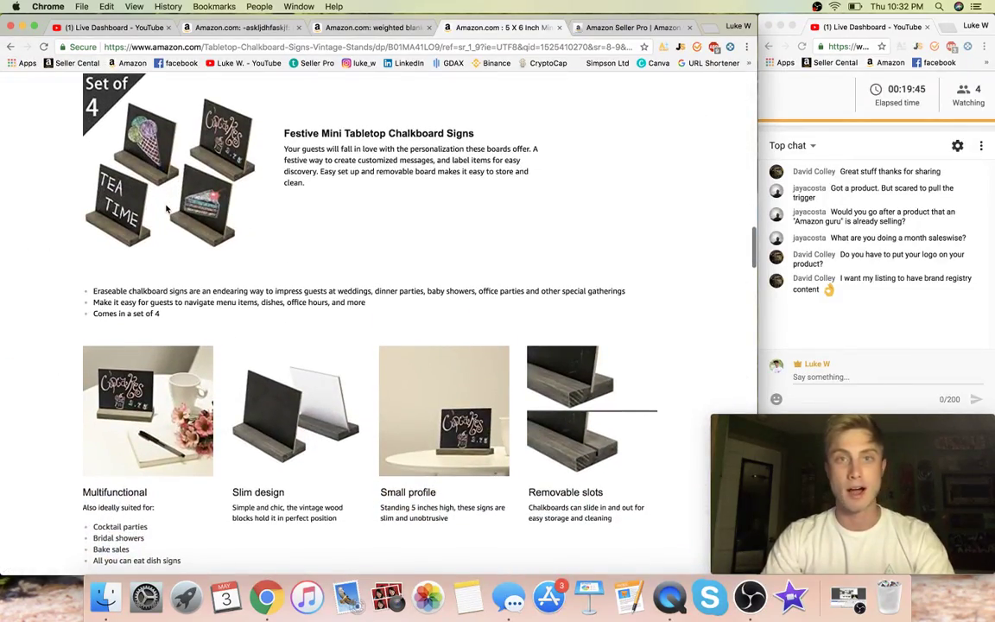
{"action": "scroll", "coordinate": [167, 208], "scroll_direction": "down", "scroll_amount": 4}
{"action": "scroll", "coordinate": [167, 210], "scroll_direction": "up", "scroll_amount": 8}
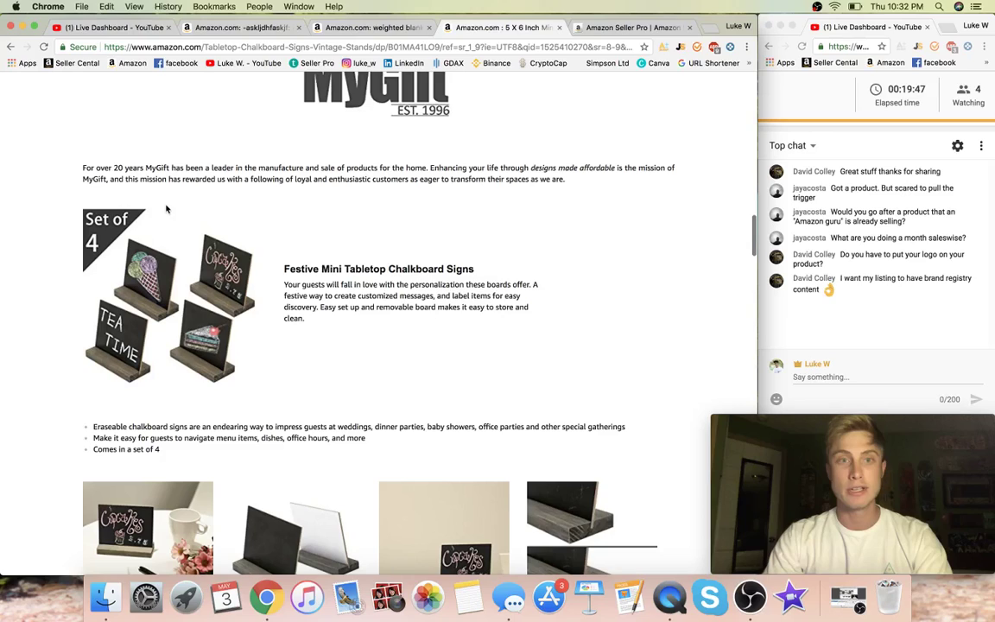
{"action": "scroll", "coordinate": [266, 267], "scroll_direction": "up", "scroll_amount": 2}
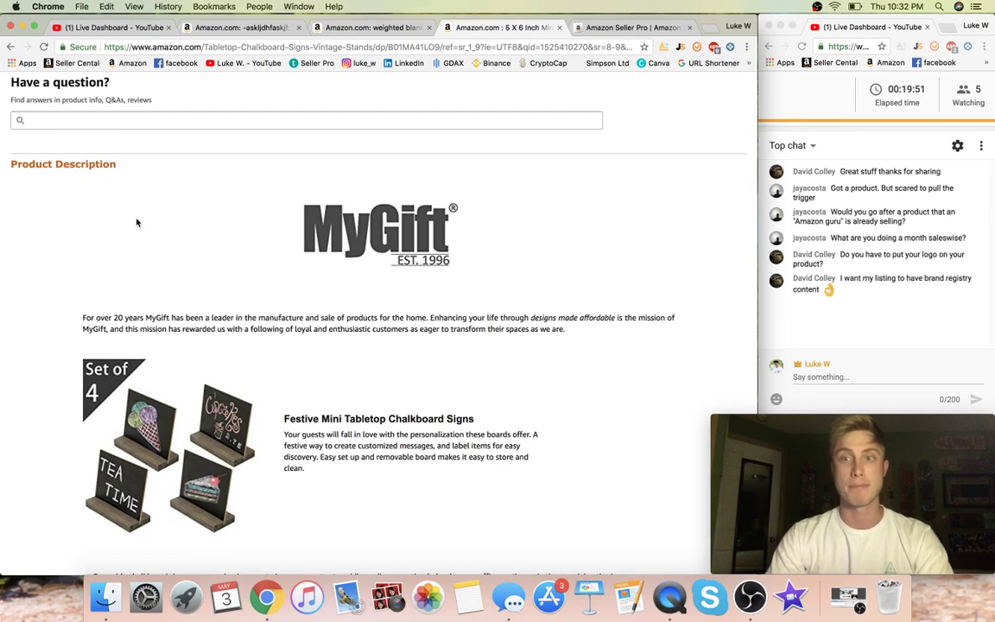
{"action": "scroll", "coordinate": [137, 223], "scroll_direction": "up", "scroll_amount": 15}
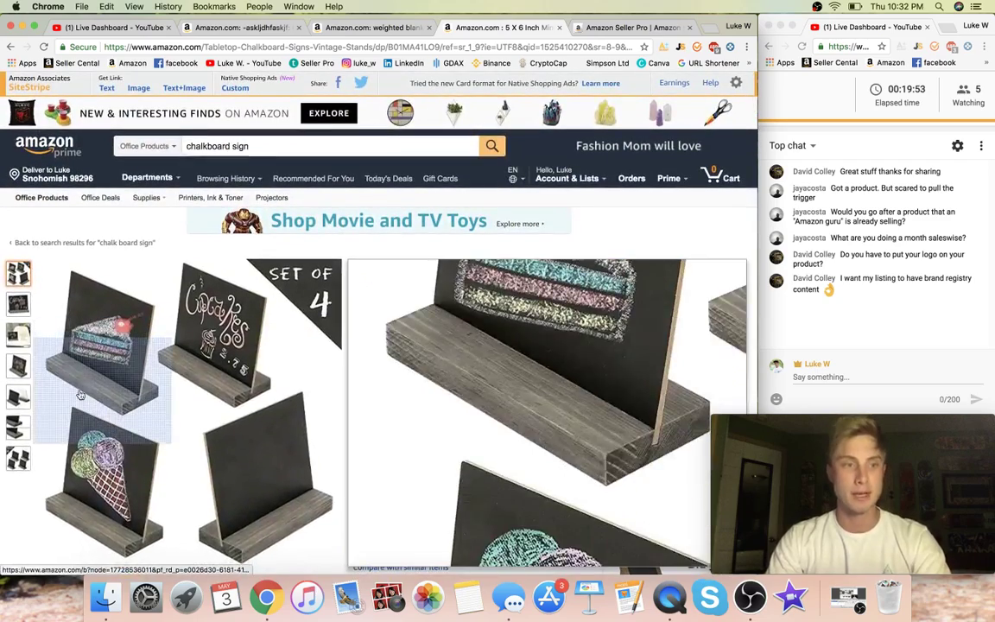
- Display the listing's last photo of the four blank chalkboards, and check the price history chart and product description again
{"action": "mouse_move", "coordinate": [19, 456]}
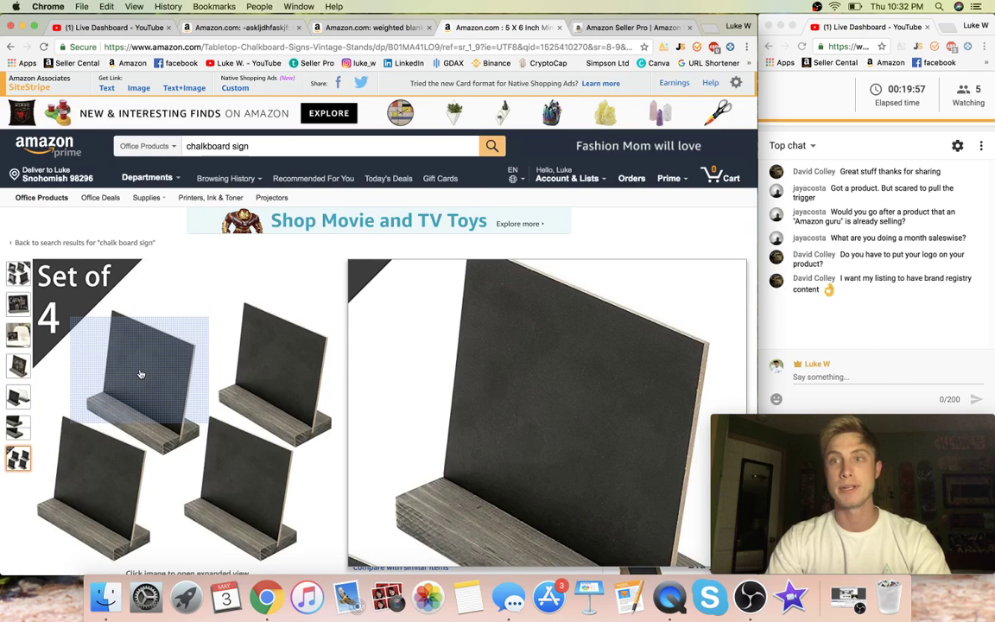
{"action": "scroll", "coordinate": [140, 373], "scroll_direction": "down", "scroll_amount": 1}
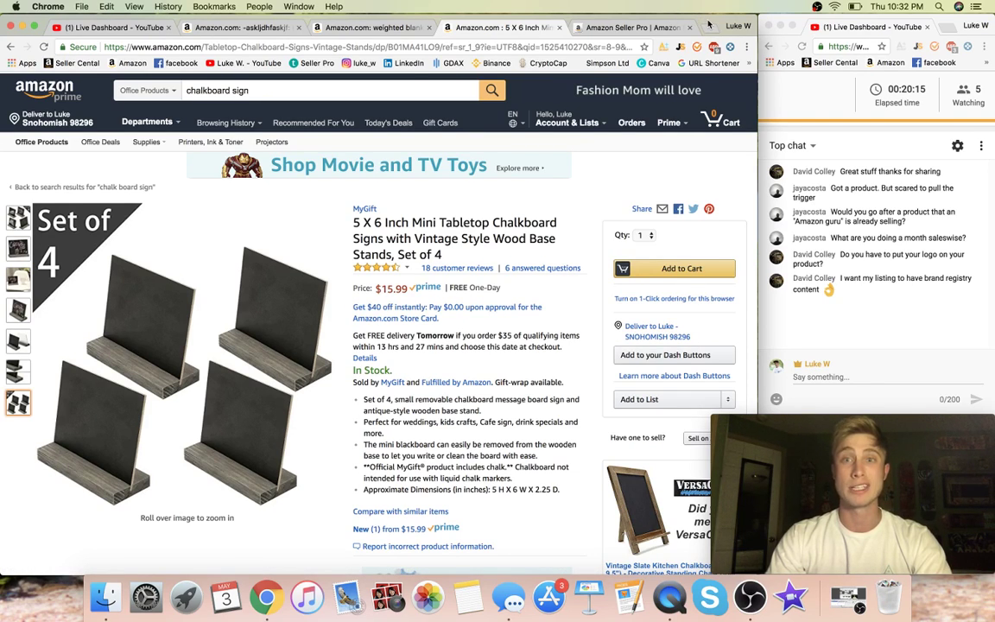
{"action": "scroll", "coordinate": [502, 346], "scroll_direction": "down", "scroll_amount": 10}
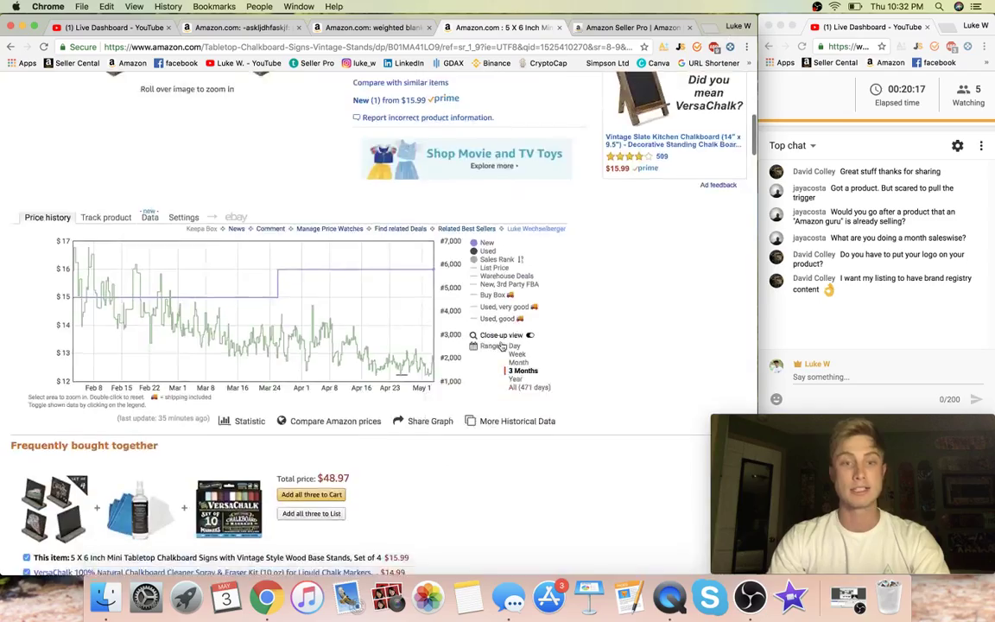
{"action": "scroll", "coordinate": [502, 346], "scroll_direction": "down", "scroll_amount": 15}
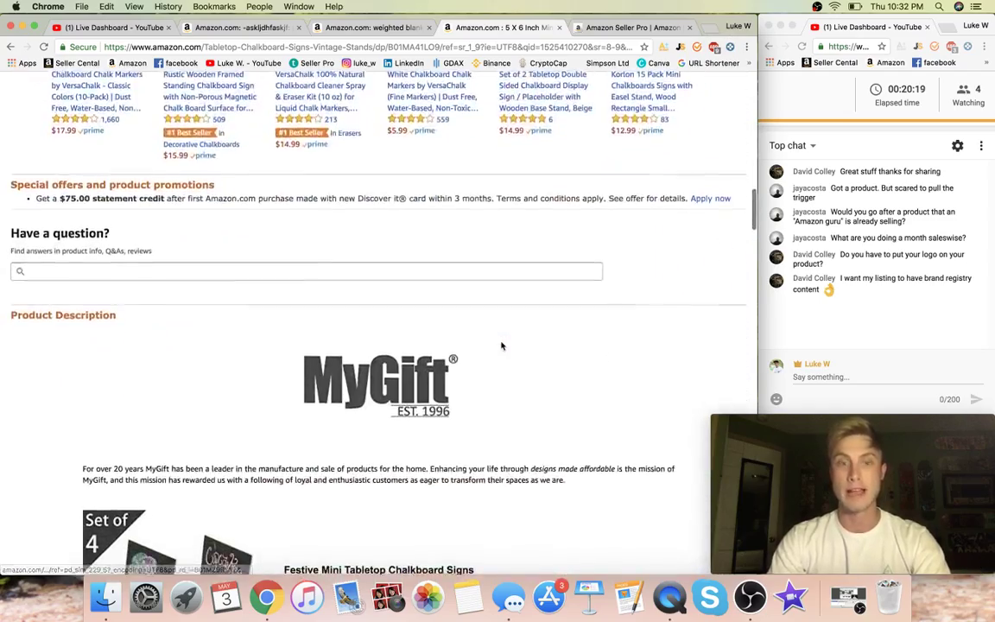
{"action": "scroll", "coordinate": [502, 345], "scroll_direction": "up", "scroll_amount": 20}
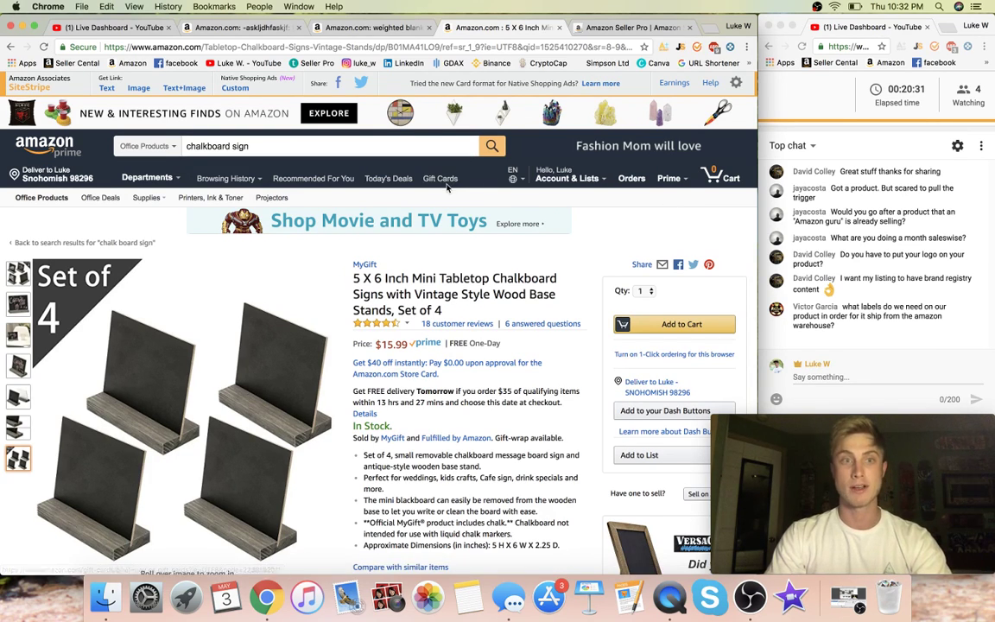
- Open the answered questions of the MyGift chalkboard listing and examine them together with the customer reviews
{"action": "scroll", "coordinate": [436, 338], "scroll_direction": "down", "scroll_amount": 3}
{"action": "scroll", "coordinate": [435, 337], "scroll_direction": "up", "scroll_amount": 1}
{"action": "left_click", "coordinate": [518, 228]}
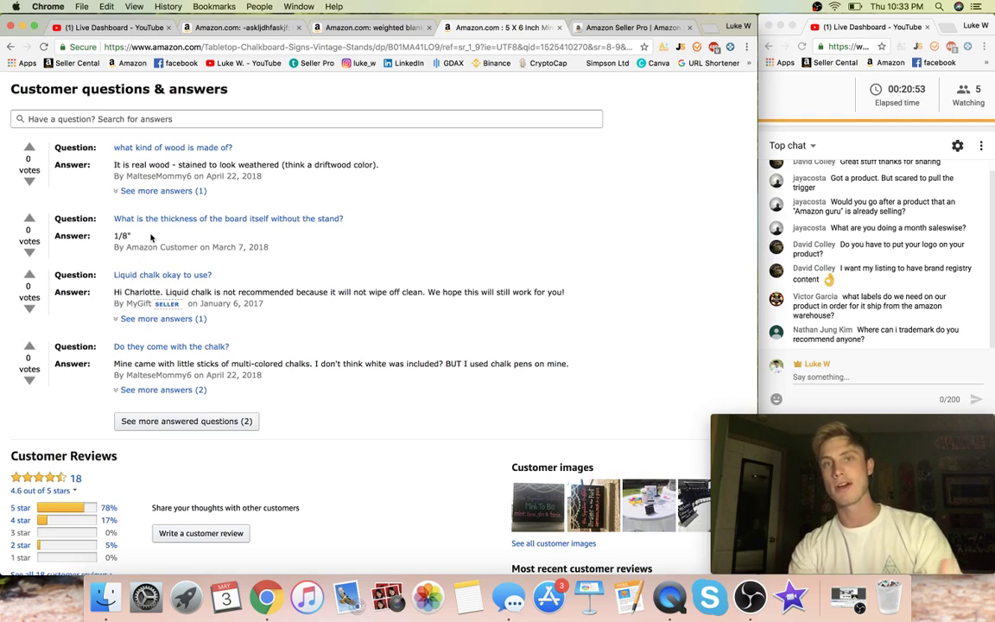
{"action": "scroll", "coordinate": [151, 237], "scroll_direction": "down", "scroll_amount": 10}
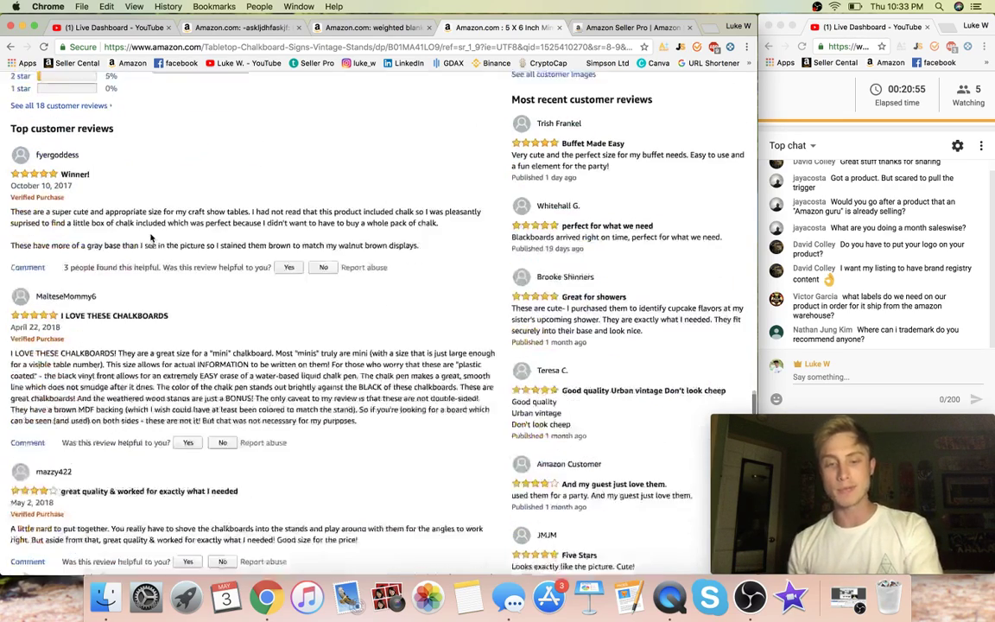
{"action": "scroll", "coordinate": [150, 235], "scroll_direction": "up", "scroll_amount": 10}
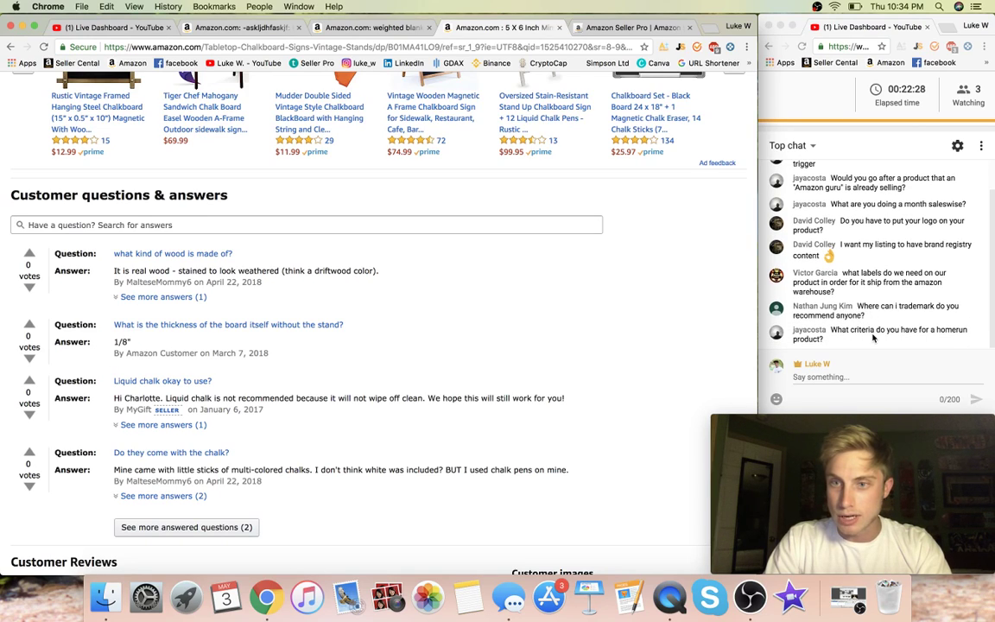
- Search Google in a new tab for "how to get a trademark for your amazon product"
{"action": "left_click", "coordinate": [710, 30]}
{"action": "type", "text": "how"}
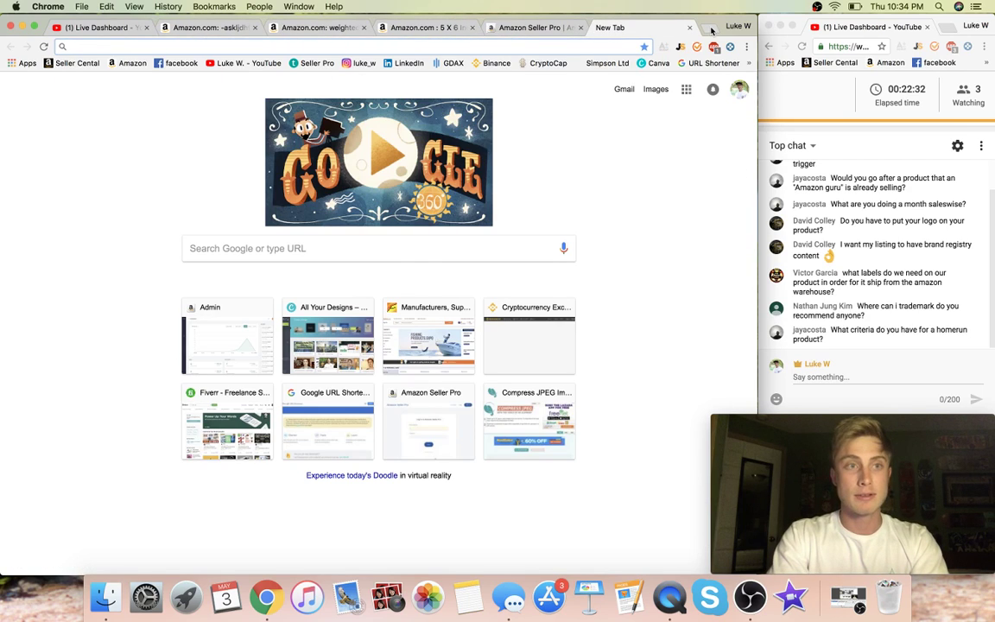
{"action": "type", "text": " to"}
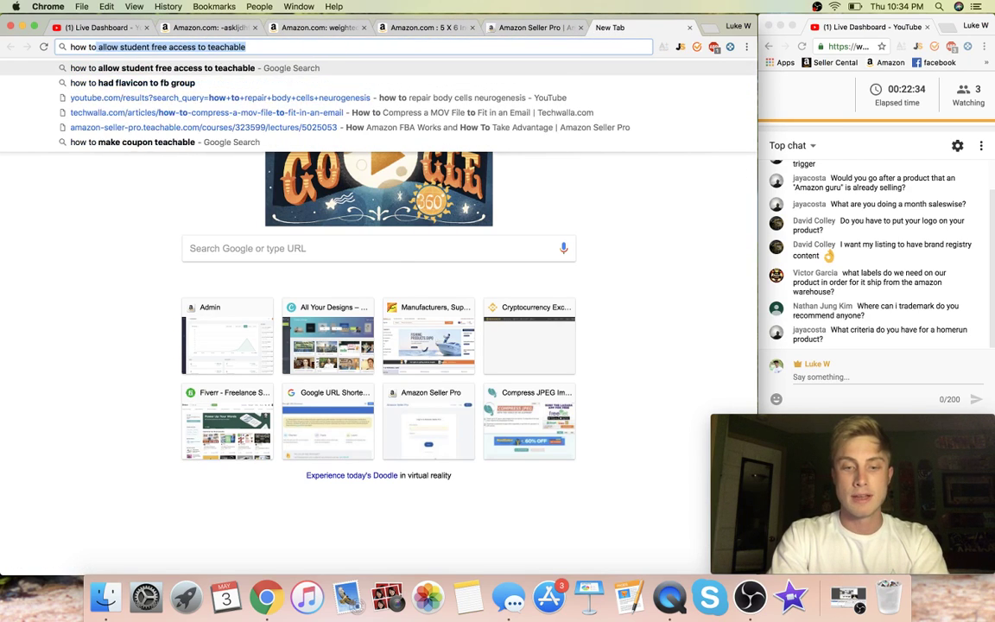
{"action": "type", "text": " get a trade"}
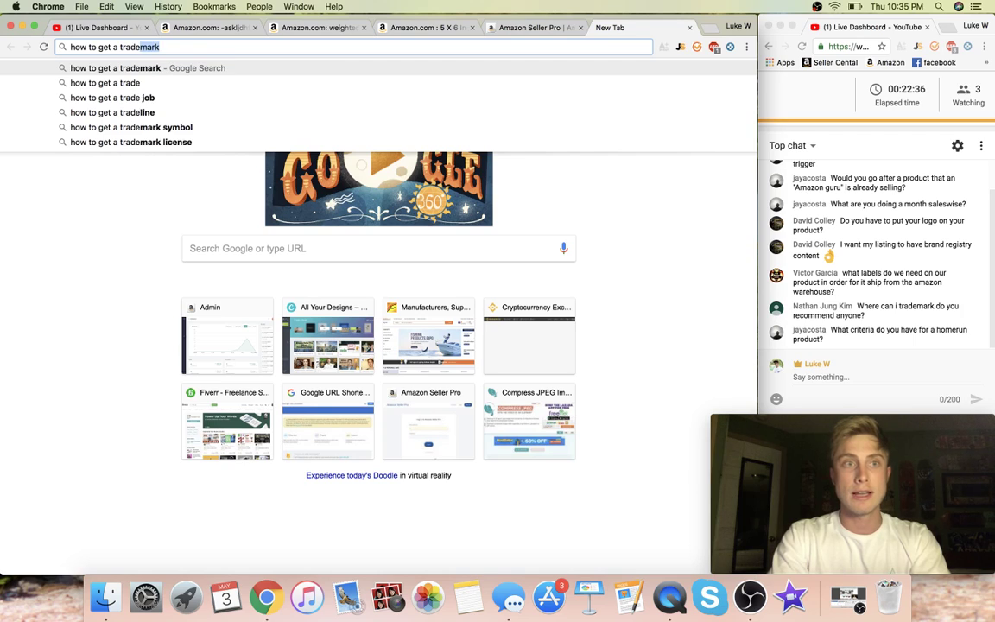
{"action": "type", "text": "mark for your"}
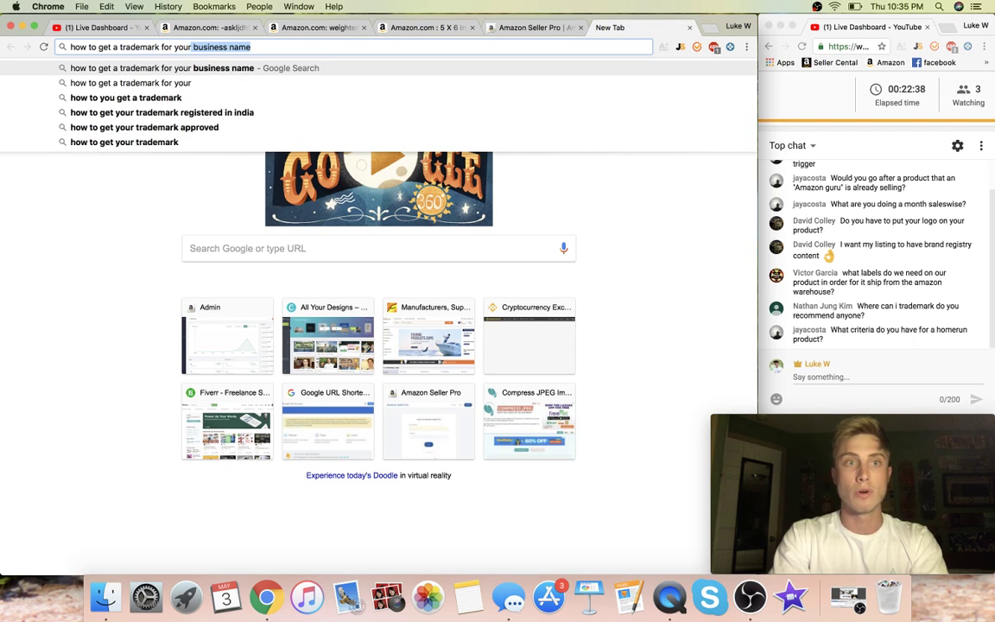
{"action": "type", "text": " amazon product"}
{"action": "key", "text": "Return"}
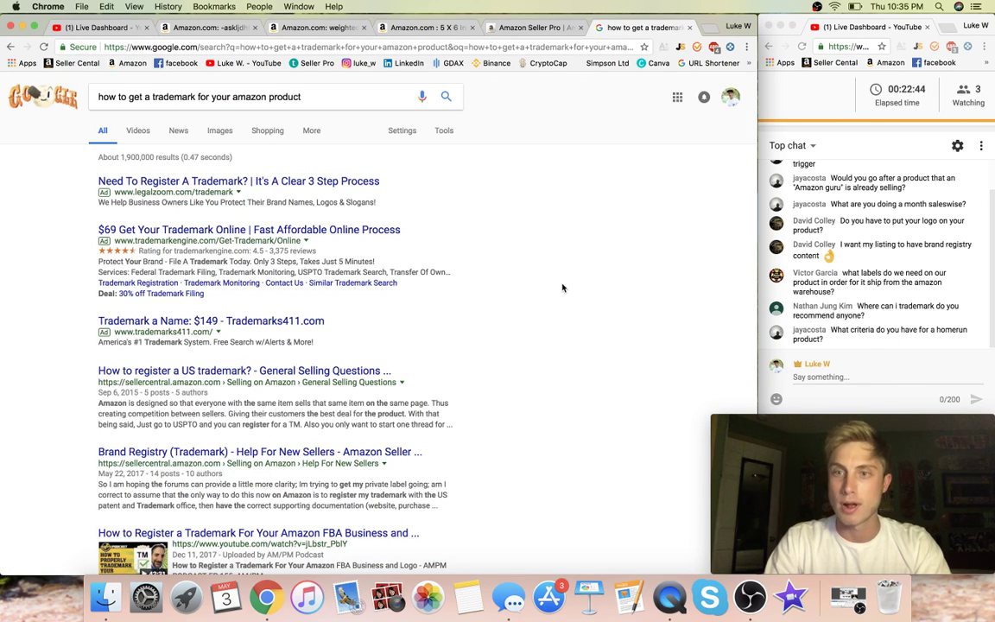
- Open the Amazon seller forum result "How to register a US trademark?" and read its replies
{"action": "scroll", "coordinate": [563, 288], "scroll_direction": "down", "scroll_amount": 1}
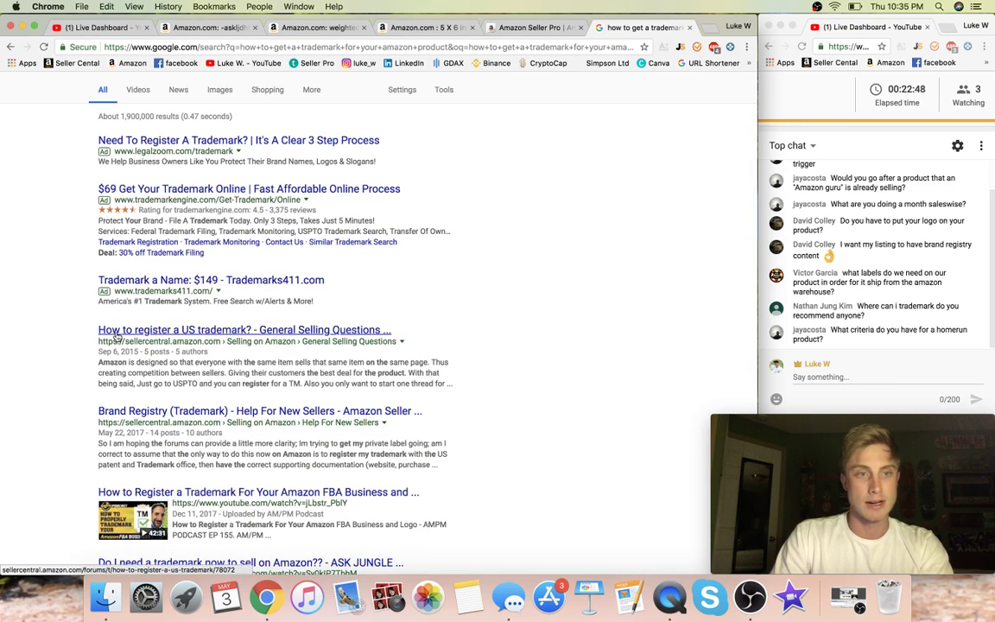
{"action": "left_click", "coordinate": [169, 333]}
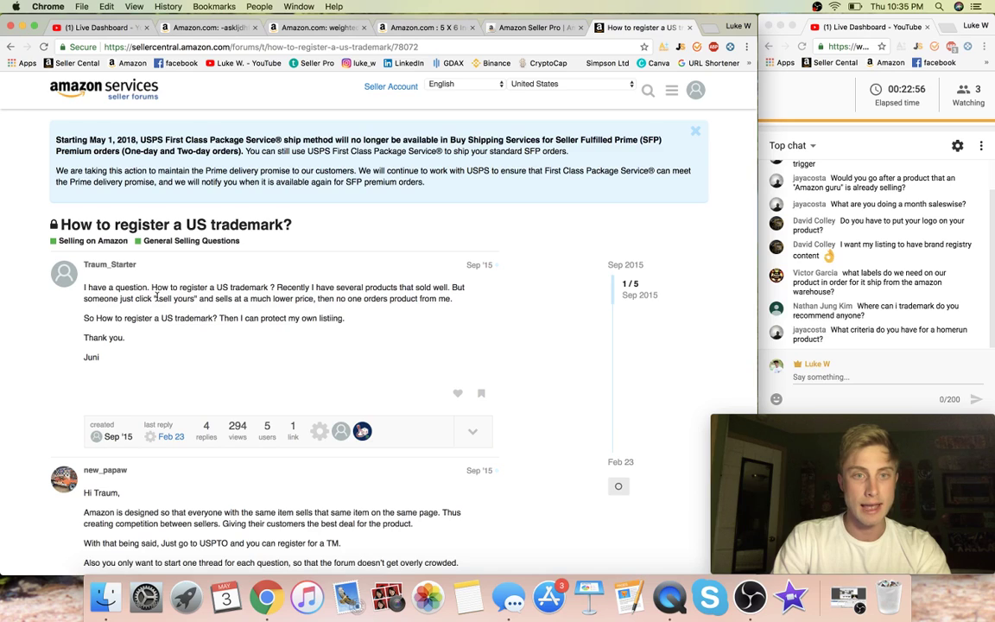
{"action": "scroll", "coordinate": [156, 297], "scroll_direction": "down", "scroll_amount": 6}
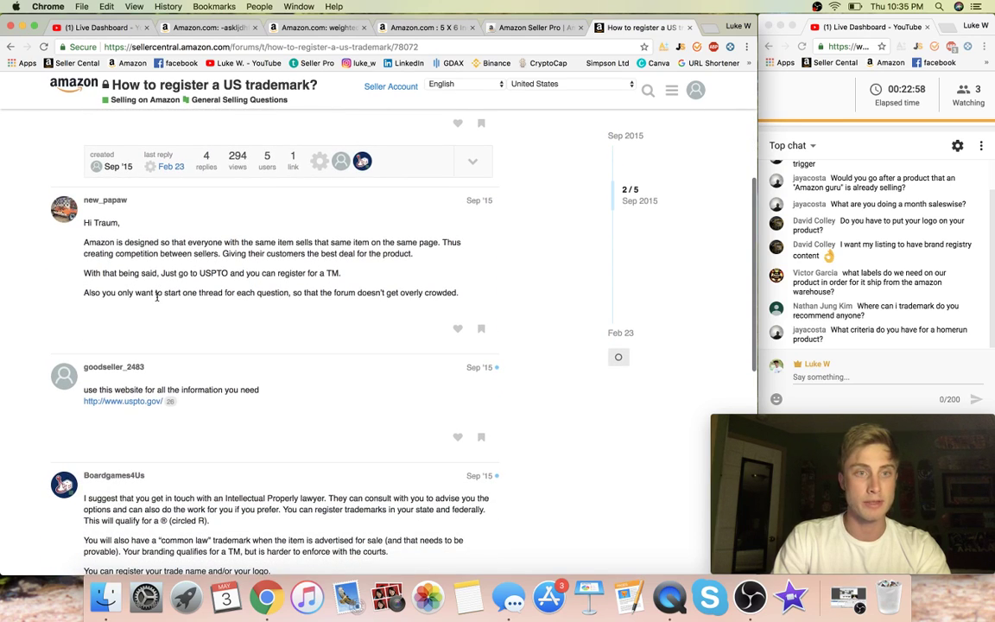
- Copy "USPTO" from the forum reply, search Google for it and open the United States Patent and Trademark Office website
{"action": "left_click_drag", "start_coordinate": [199, 273], "coordinate": [229, 273]}
{"action": "key", "text": "super+c"}
{"action": "right_click", "coordinate": [229, 273]}
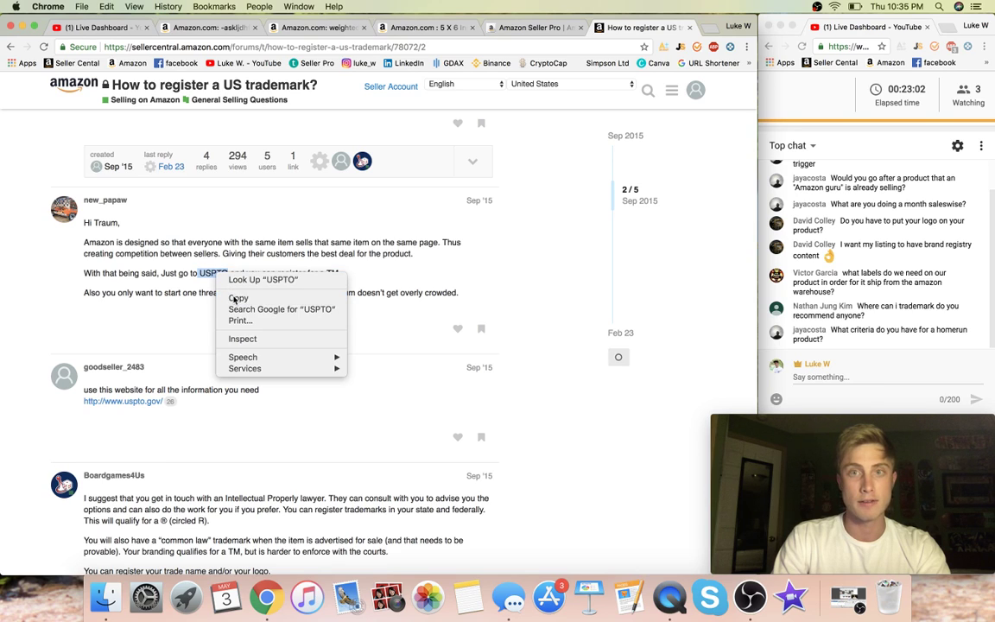
{"action": "left_click", "coordinate": [234, 292]}
{"action": "key", "text": "super+l"}
{"action": "key", "text": "super+v"}
{"action": "key", "text": "Return"}
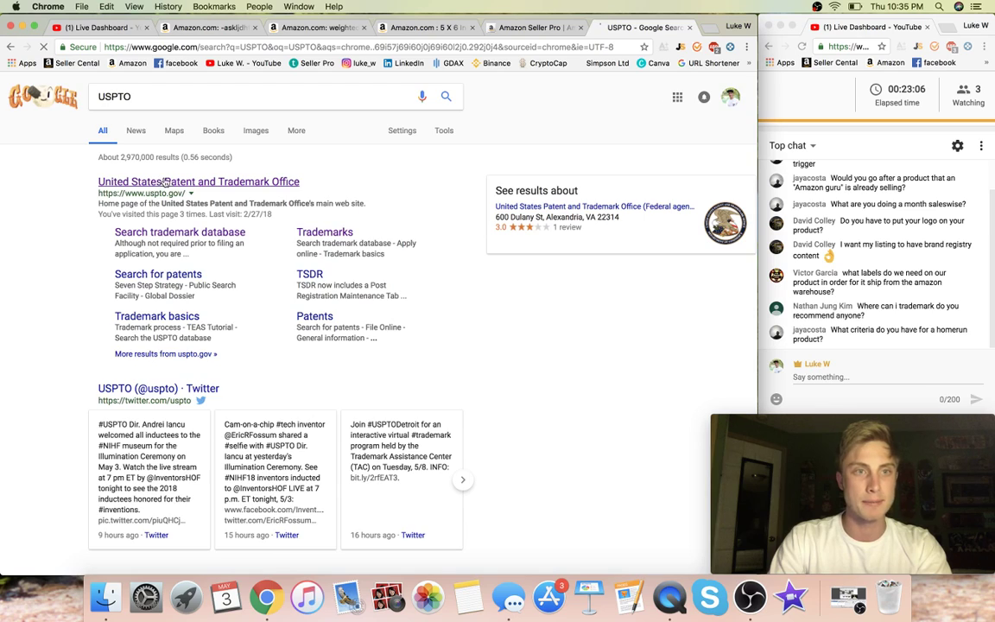
{"action": "left_click", "coordinate": [164, 181]}
{"action": "mouse_move", "coordinate": [199, 152]}
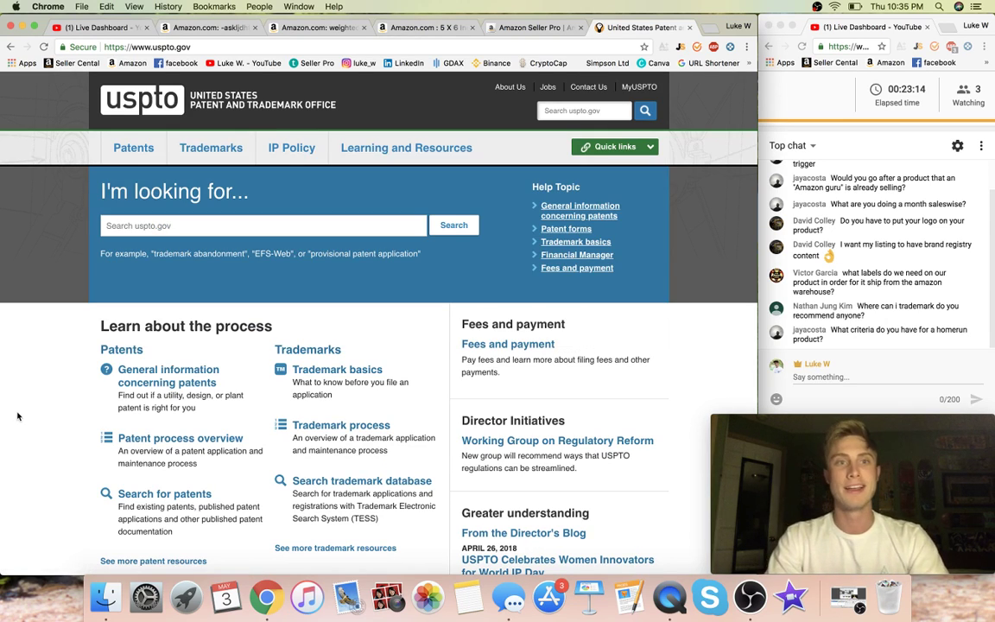
- Close the USPTO page and review the Amazon Seller Pro class curriculum down to Module 3: Everything Product Research
{"action": "left_click", "coordinate": [689, 27]}
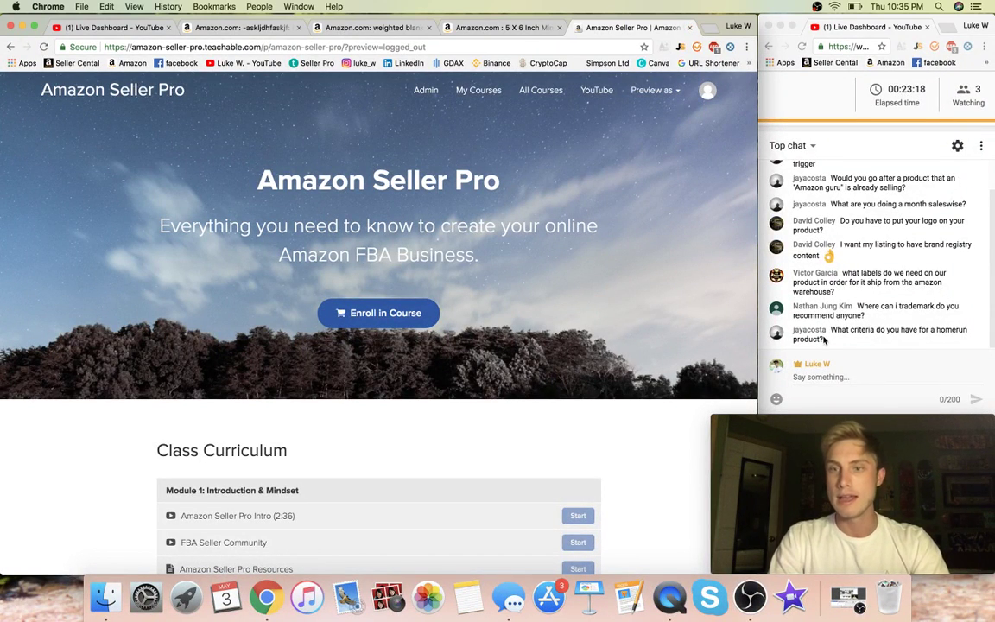
{"action": "left_click", "coordinate": [868, 332]}
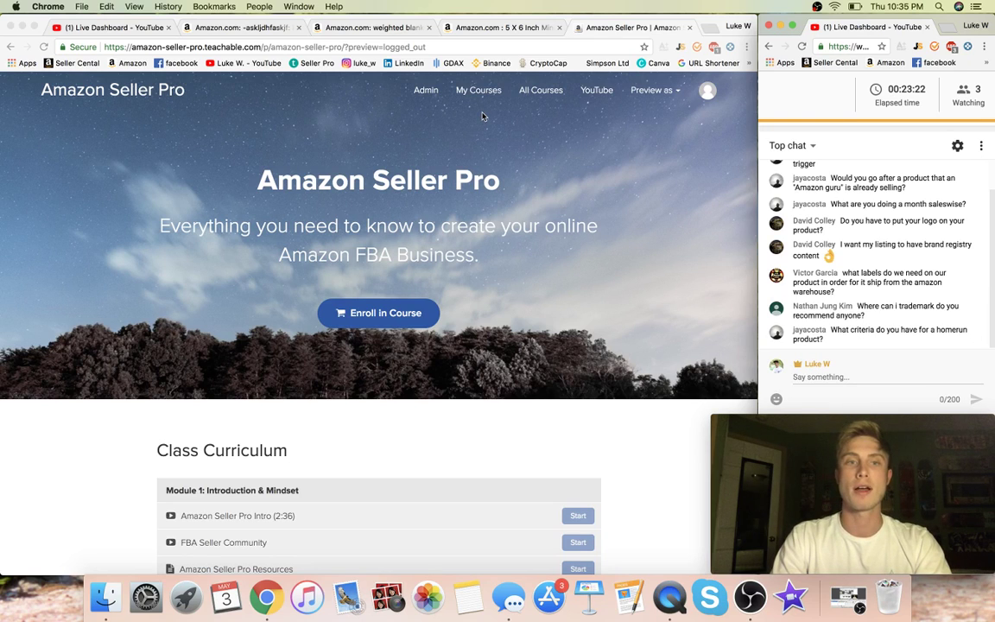
{"action": "scroll", "coordinate": [386, 361], "scroll_direction": "down", "scroll_amount": 5}
{"action": "scroll", "coordinate": [386, 361], "scroll_direction": "down", "scroll_amount": 2}
{"action": "scroll", "coordinate": [387, 361], "scroll_direction": "down", "scroll_amount": 4}
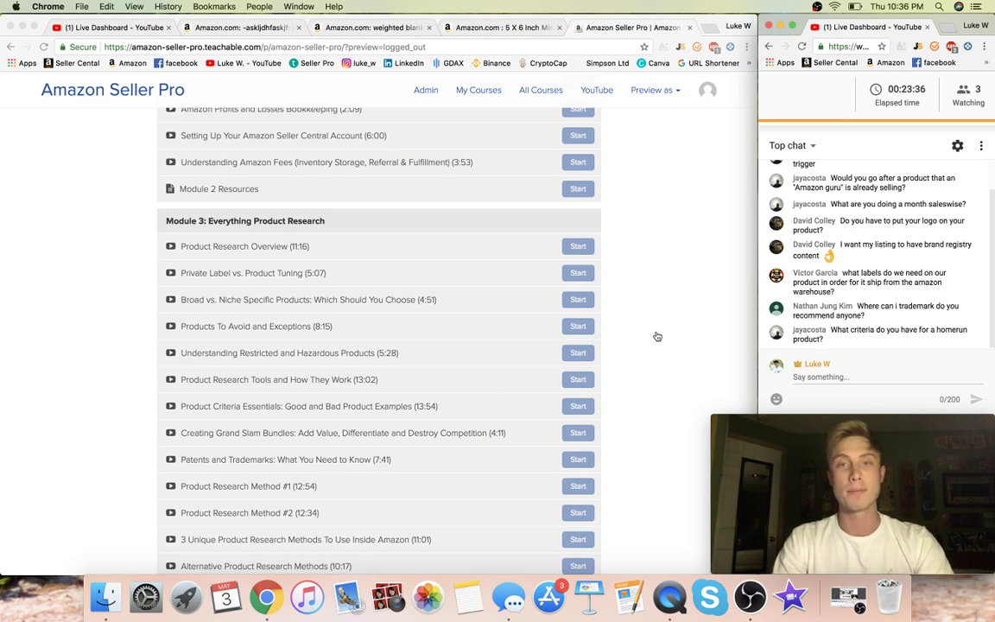
{"action": "scroll", "coordinate": [658, 335], "scroll_direction": "up", "scroll_amount": 2}
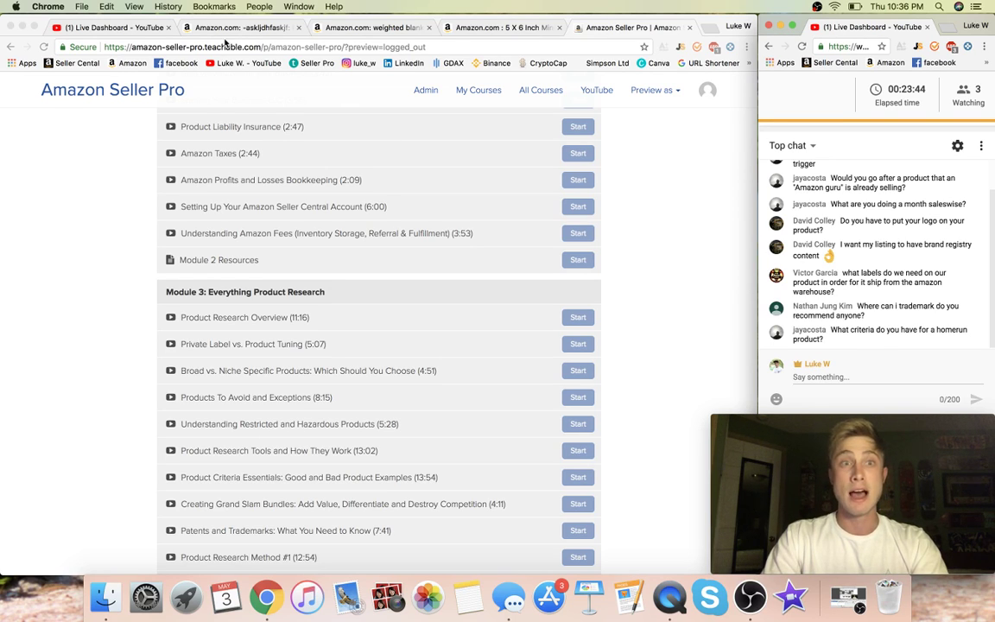
- Return to the weighted blanket search results, examine their Jungle Scout sales, revenue and review data, and close the overlay
{"action": "left_click", "coordinate": [363, 28]}
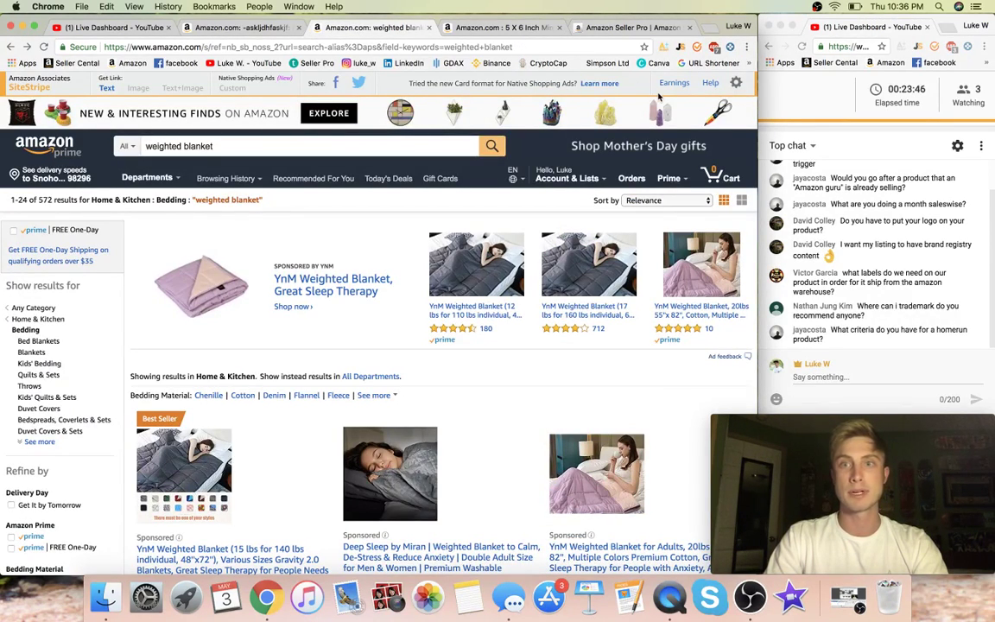
{"action": "left_click", "coordinate": [612, 45]}
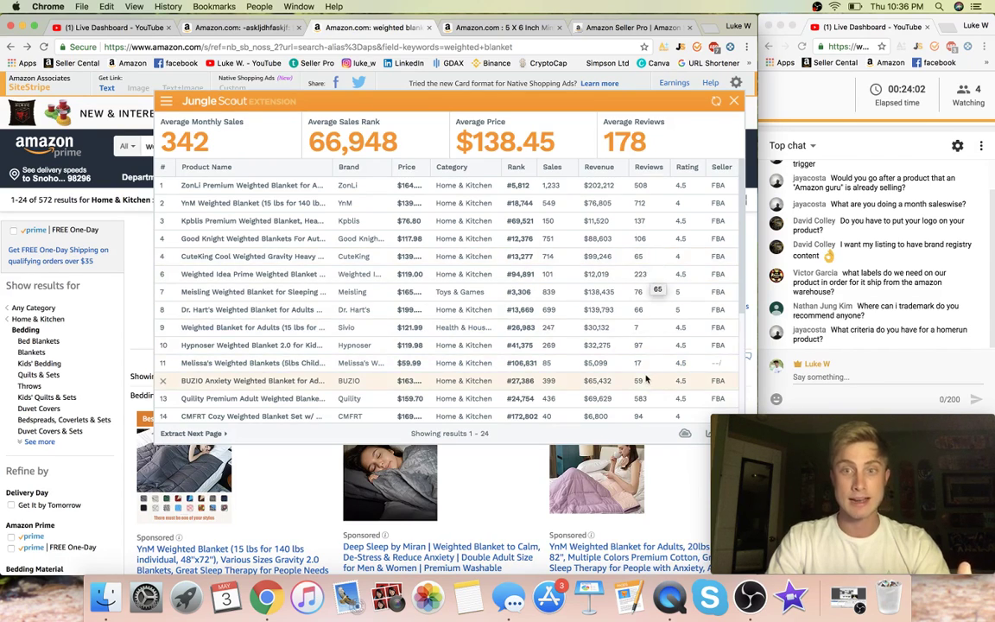
{"action": "scroll", "coordinate": [657, 285], "scroll_direction": "down", "scroll_amount": 5}
{"action": "scroll", "coordinate": [657, 294], "scroll_direction": "up", "scroll_amount": 5}
{"action": "scroll", "coordinate": [656, 294], "scroll_direction": "up", "scroll_amount": 1}
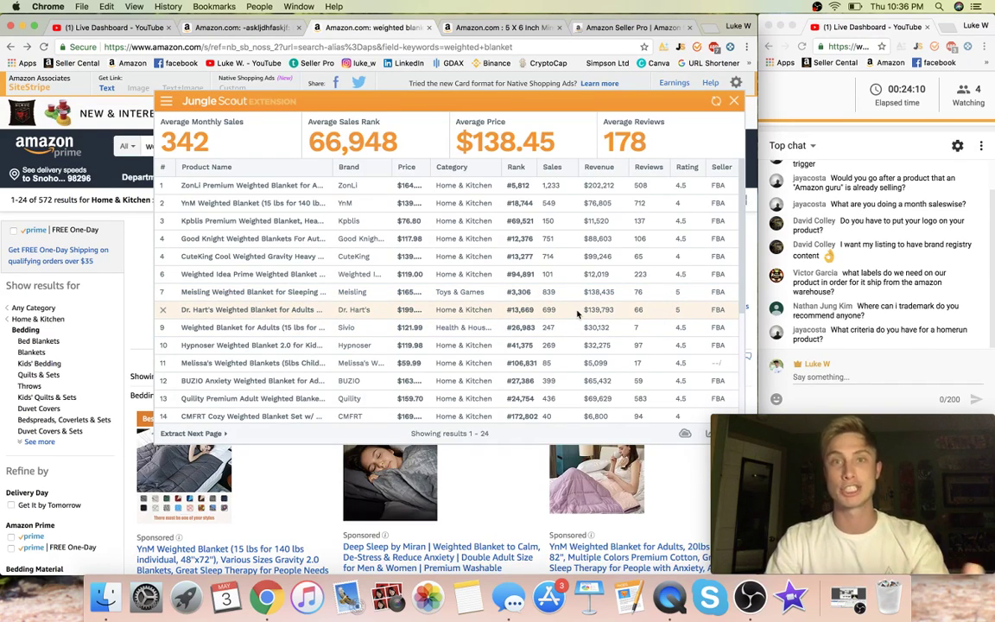
{"action": "key", "text": "Escape"}
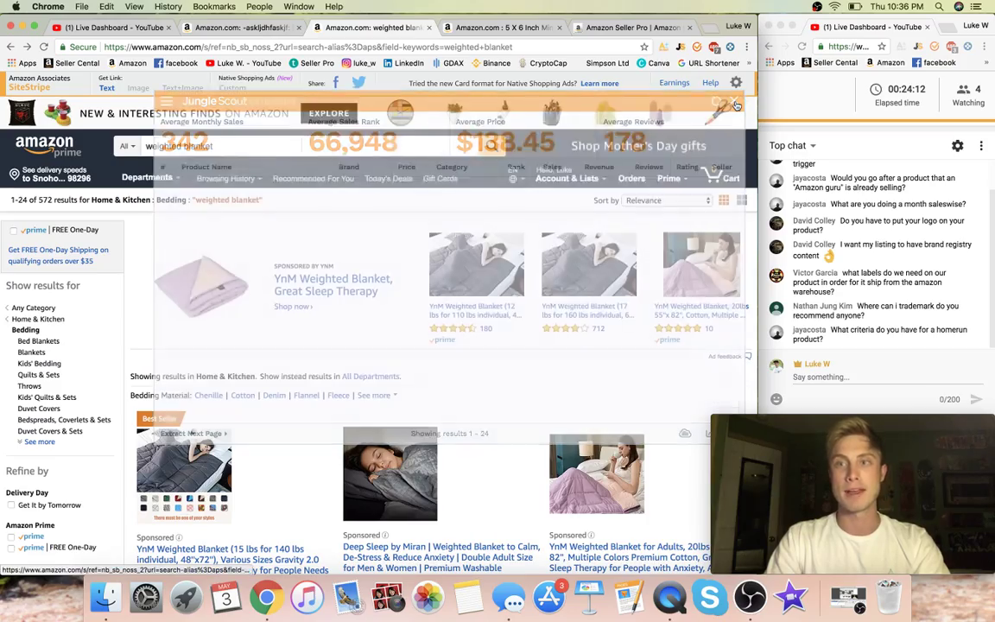
- Browse the weighted blanket listings down to the page links at the end of the first results page
{"action": "scroll", "coordinate": [481, 386], "scroll_direction": "down", "scroll_amount": 1}
{"action": "scroll", "coordinate": [481, 387], "scroll_direction": "down", "scroll_amount": 15}
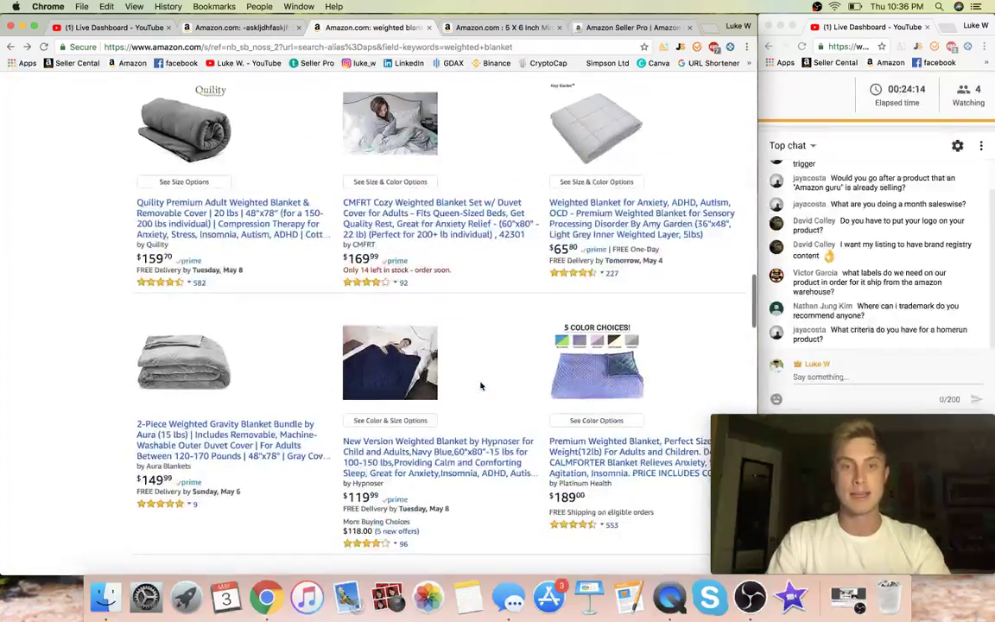
{"action": "scroll", "coordinate": [481, 387], "scroll_direction": "down", "scroll_amount": 10}
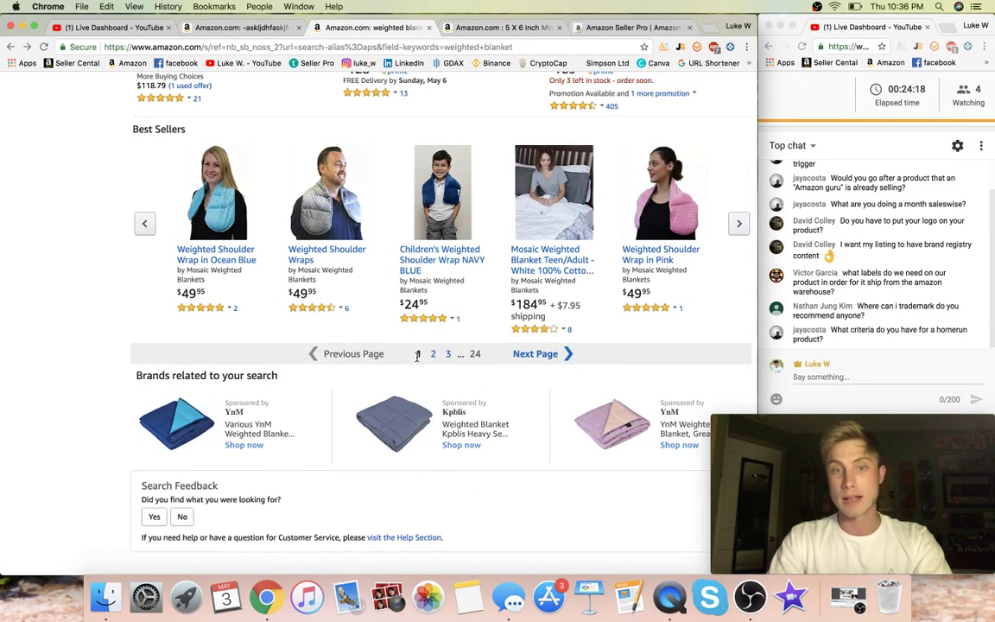
- Return to the top of the weighted blanket results, examine their Jungle Scout averages and per-product data, and close the overlay
{"action": "left_click", "coordinate": [449, 361]}
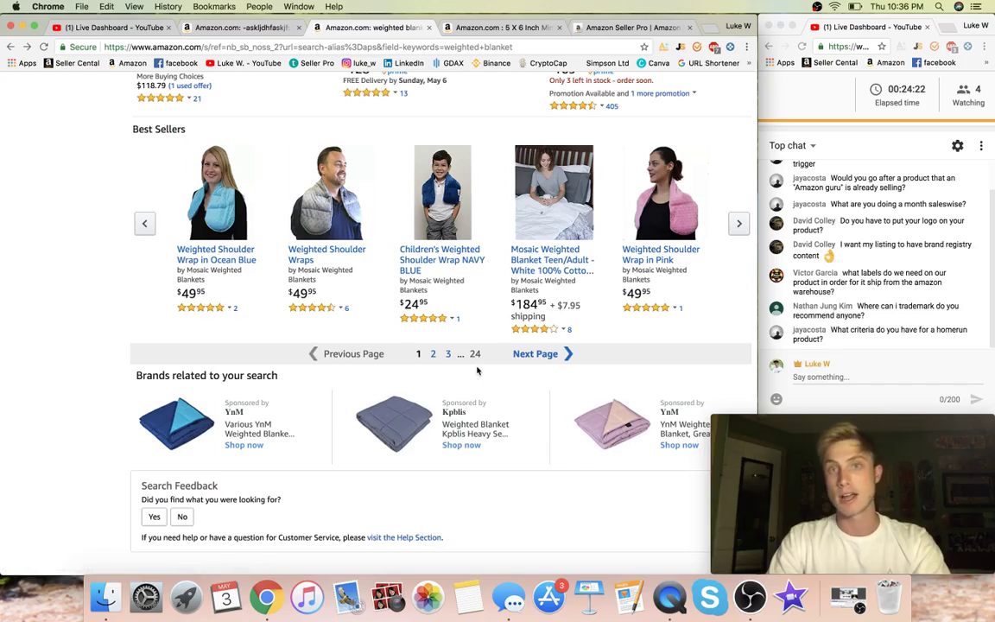
{"action": "scroll", "coordinate": [477, 370], "scroll_direction": "up", "scroll_amount": 15}
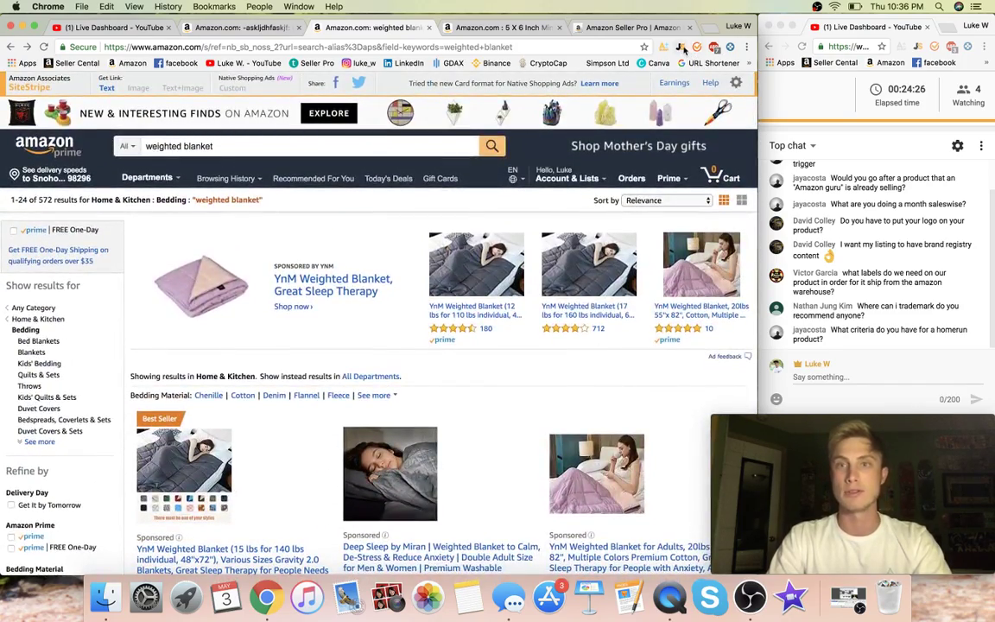
{"action": "left_click", "coordinate": [715, 47]}
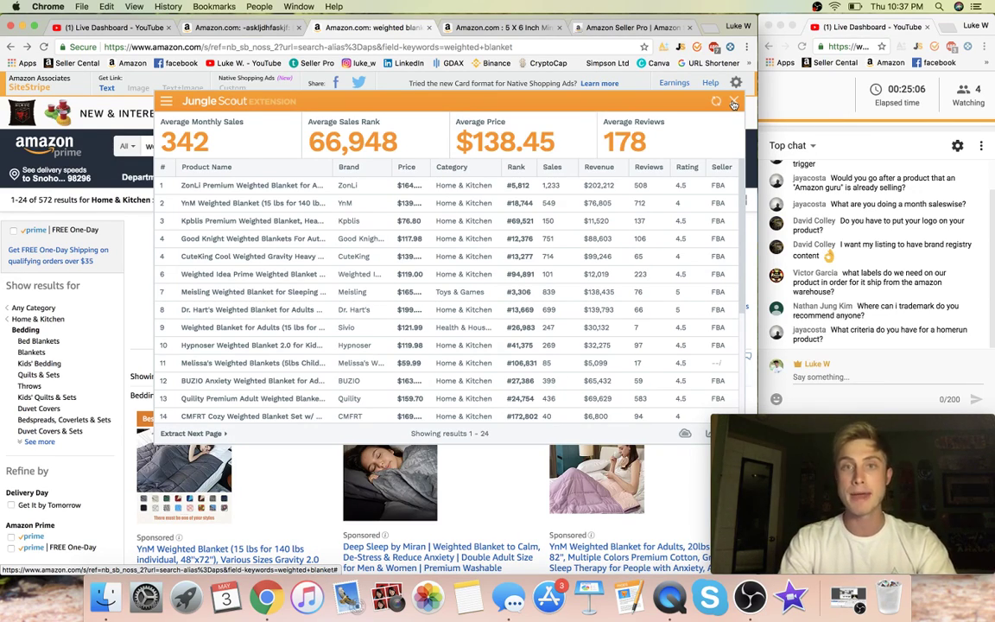
{"action": "left_click", "coordinate": [733, 103]}
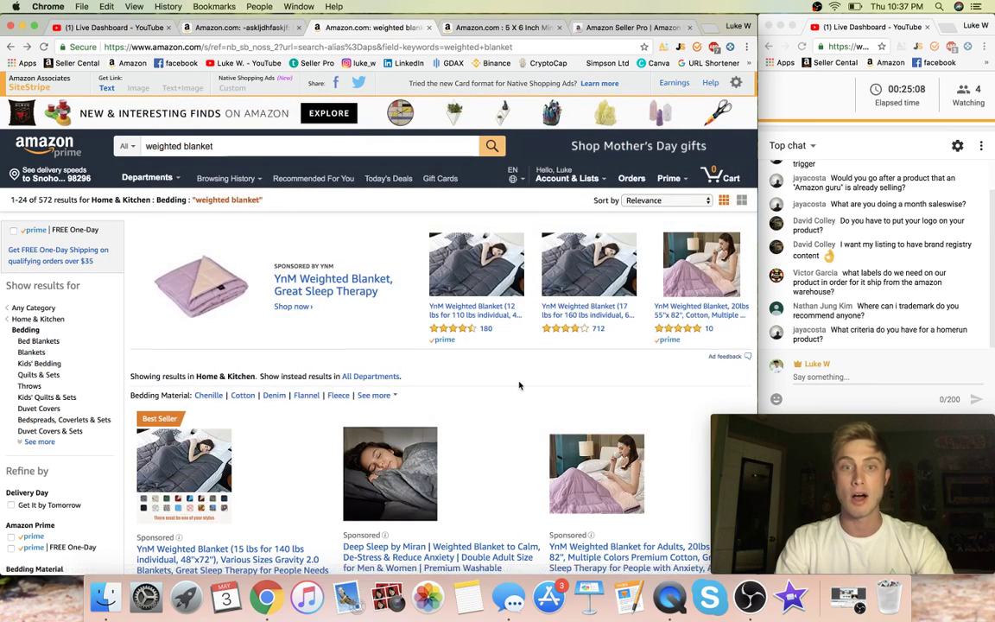
- Browse the first weighted blanket listings and check the live chat for viewer questions
{"action": "scroll", "coordinate": [519, 386], "scroll_direction": "down", "scroll_amount": 5}
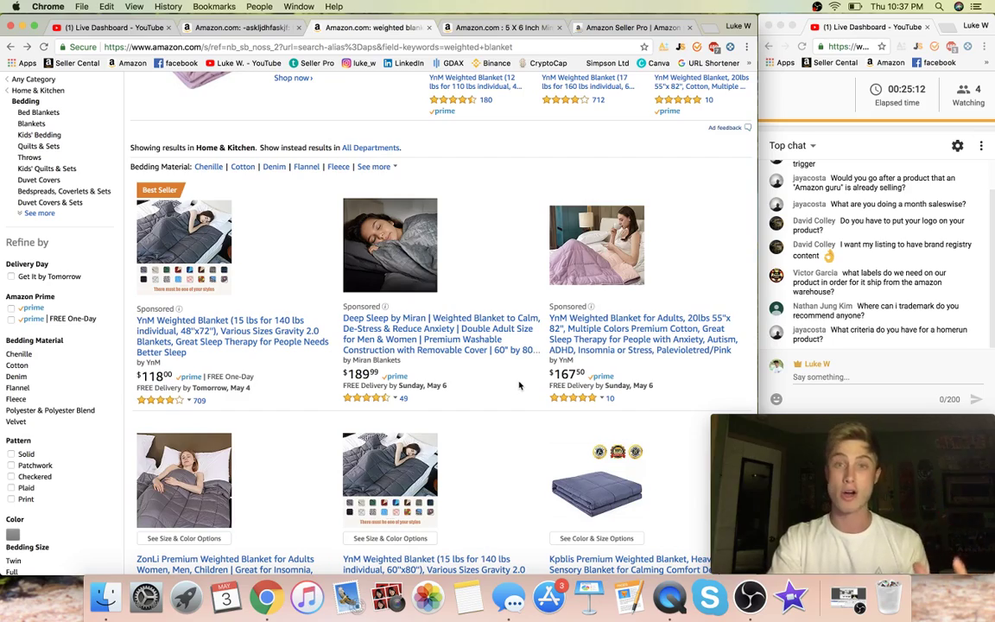
{"action": "scroll", "coordinate": [519, 385], "scroll_direction": "down", "scroll_amount": 3}
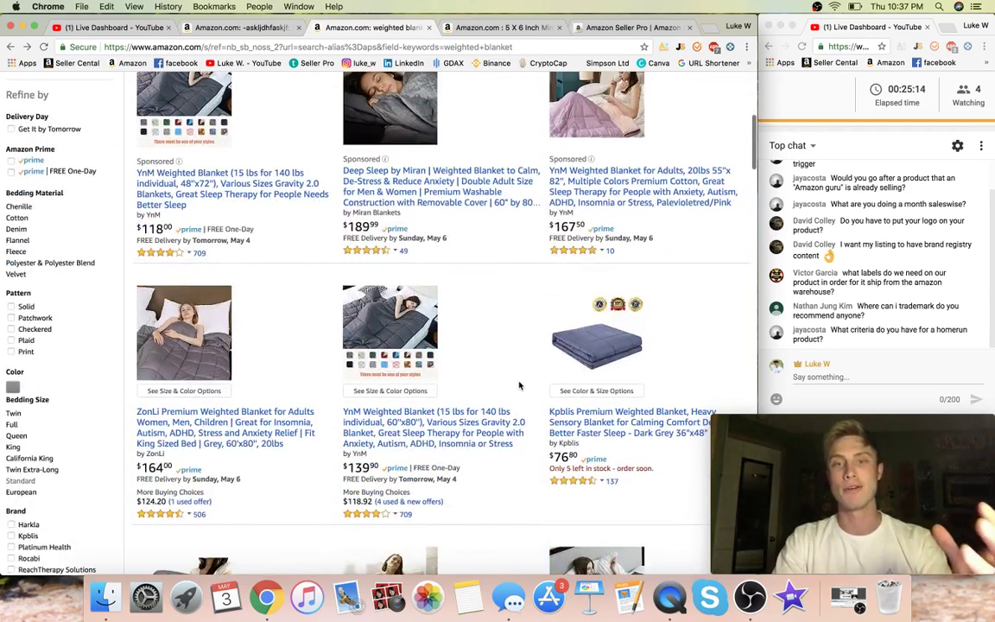
{"action": "scroll", "coordinate": [519, 385], "scroll_direction": "down", "scroll_amount": 5}
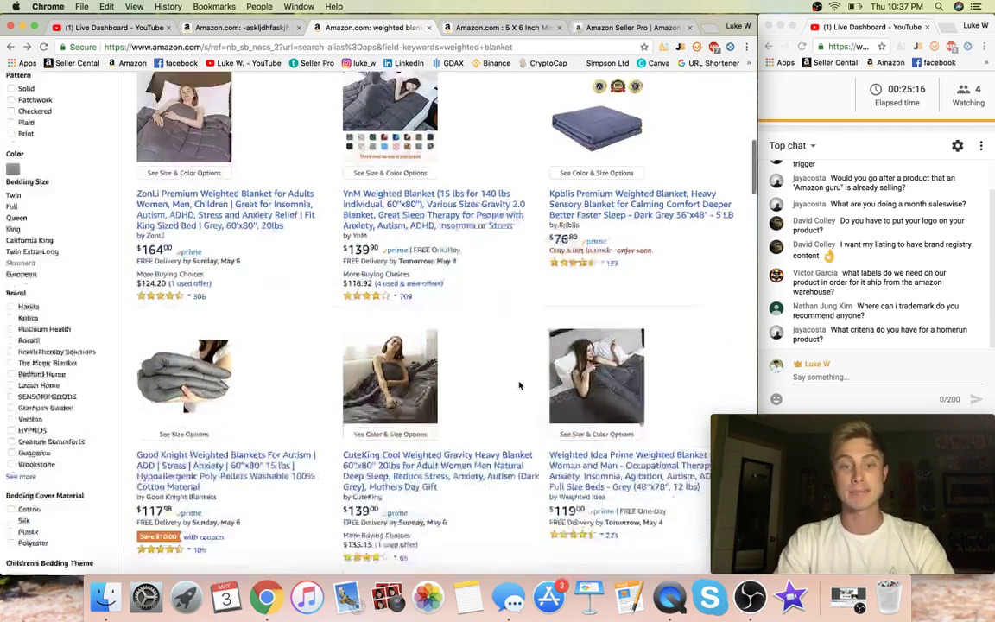
{"action": "scroll", "coordinate": [519, 385], "scroll_direction": "up", "scroll_amount": 15}
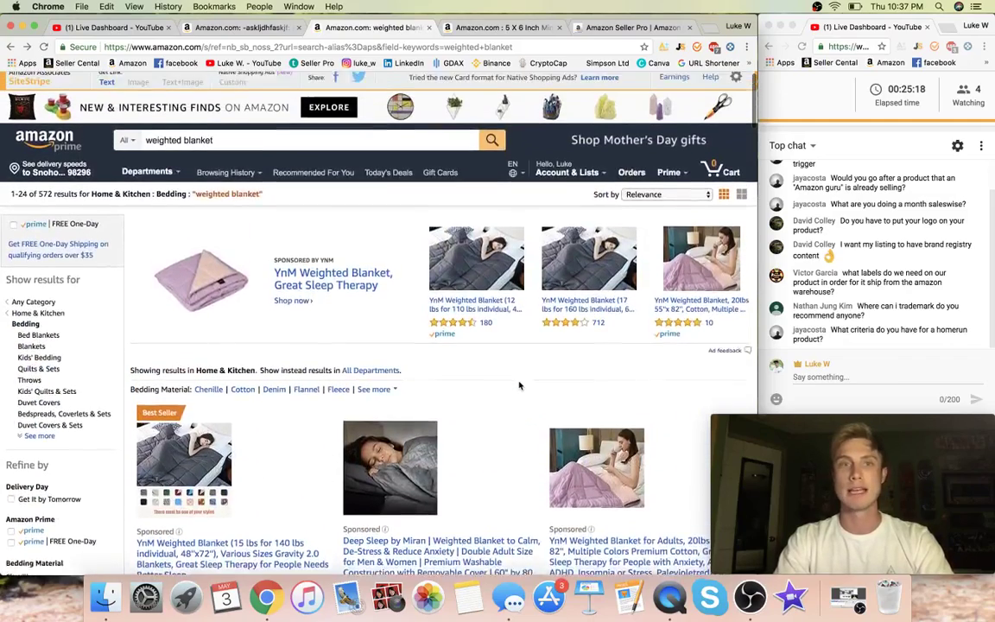
{"action": "scroll", "coordinate": [855, 259], "scroll_direction": "up", "scroll_amount": 2}
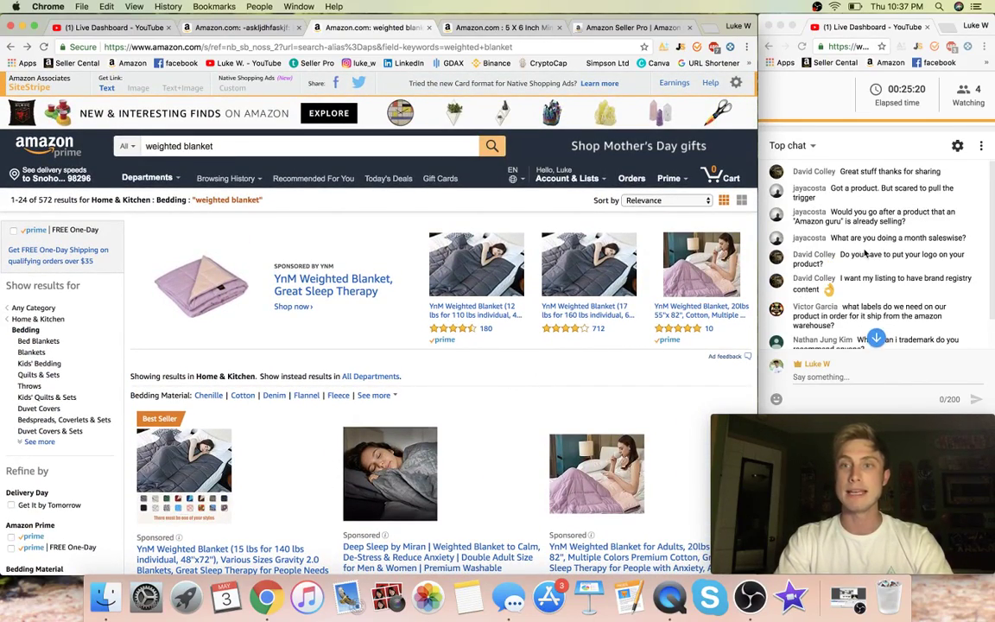
{"action": "scroll", "coordinate": [866, 258], "scroll_direction": "down", "scroll_amount": 2}
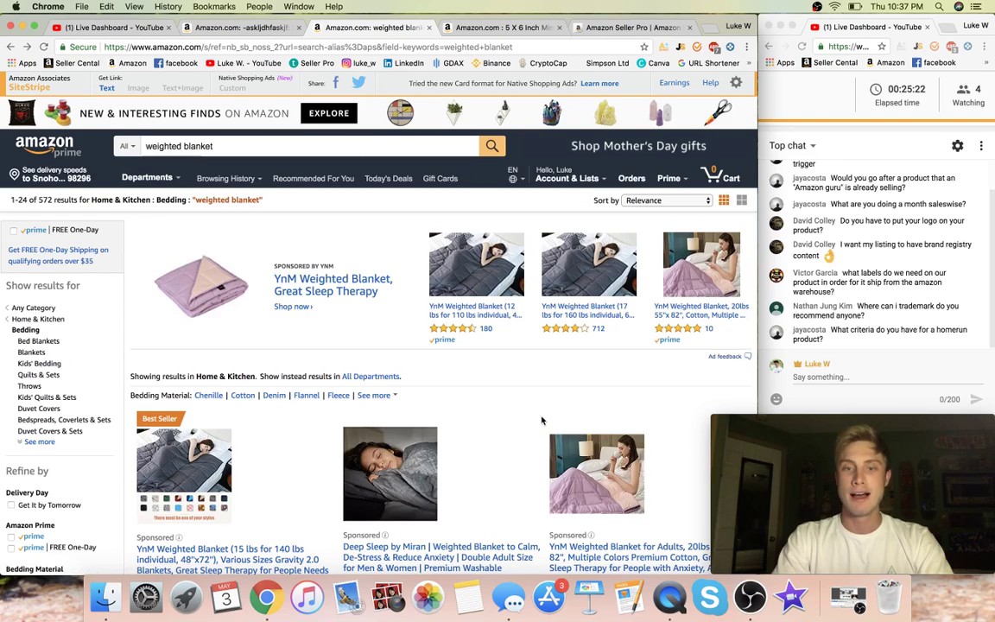
- Switch to the Amazon Seller Pro course page and review its class curriculum from Module 1 through Module 6
{"action": "left_click", "coordinate": [628, 28]}
{"action": "scroll", "coordinate": [413, 344], "scroll_direction": "up", "scroll_amount": 10}
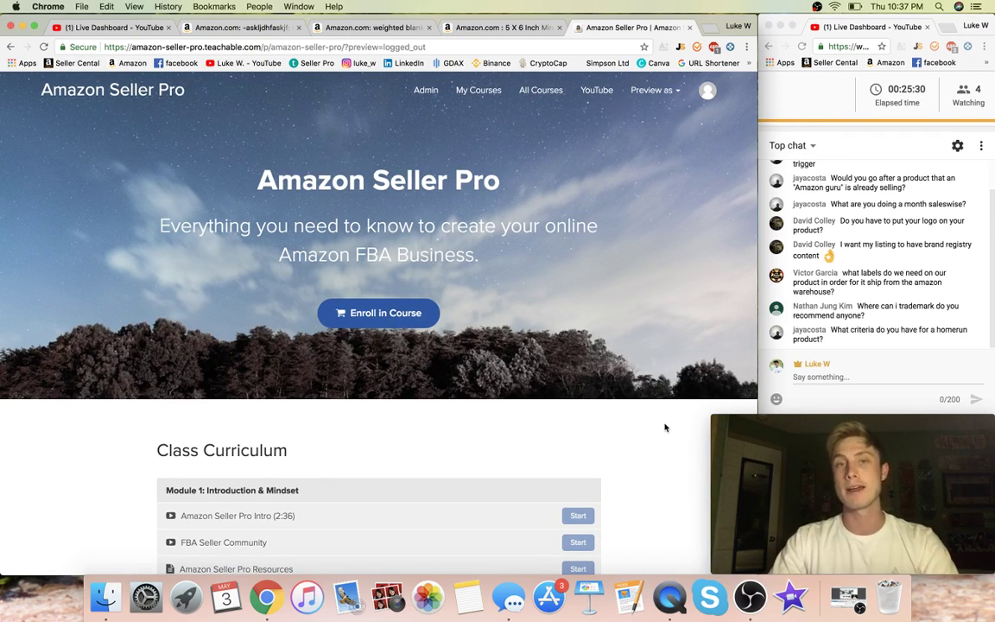
{"action": "scroll", "coordinate": [663, 427], "scroll_direction": "down", "scroll_amount": 3}
{"action": "scroll", "coordinate": [664, 427], "scroll_direction": "up", "scroll_amount": 3}
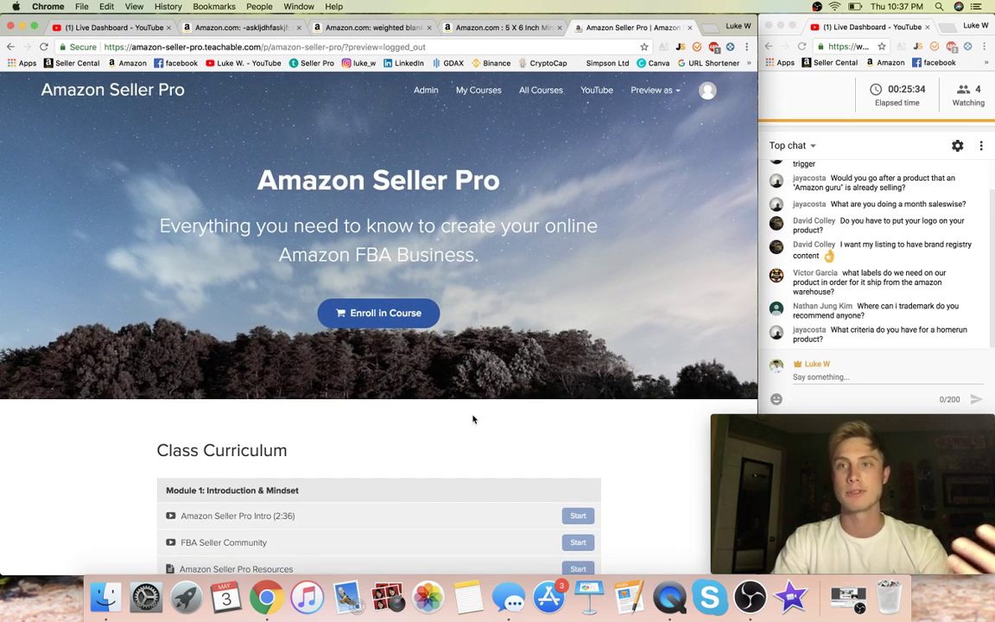
{"action": "scroll", "coordinate": [473, 419], "scroll_direction": "down", "scroll_amount": 4}
{"action": "scroll", "coordinate": [474, 419], "scroll_direction": "up", "scroll_amount": 2}
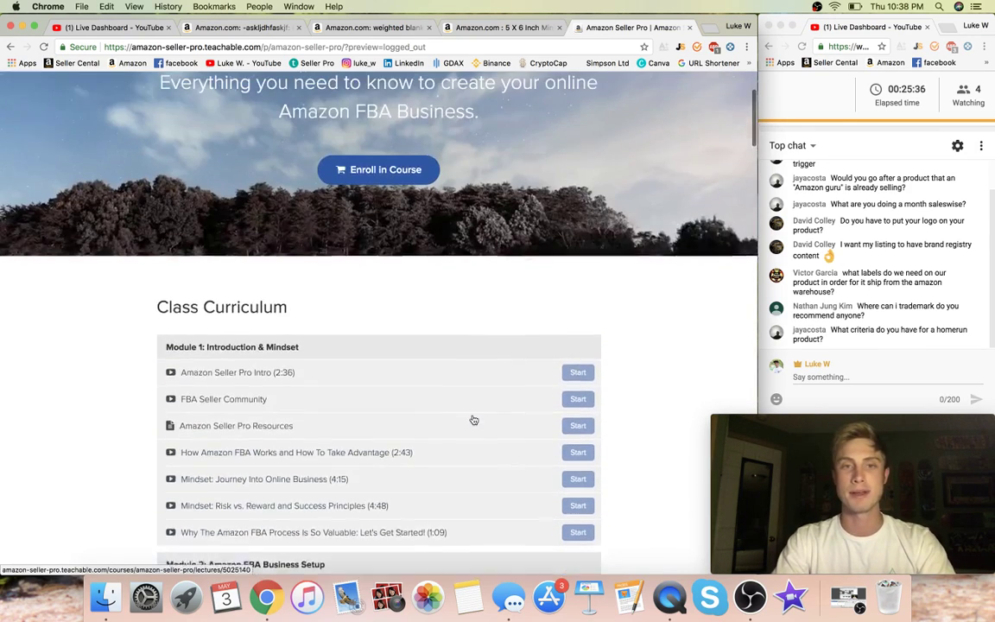
{"action": "scroll", "coordinate": [473, 420], "scroll_direction": "down", "scroll_amount": 15}
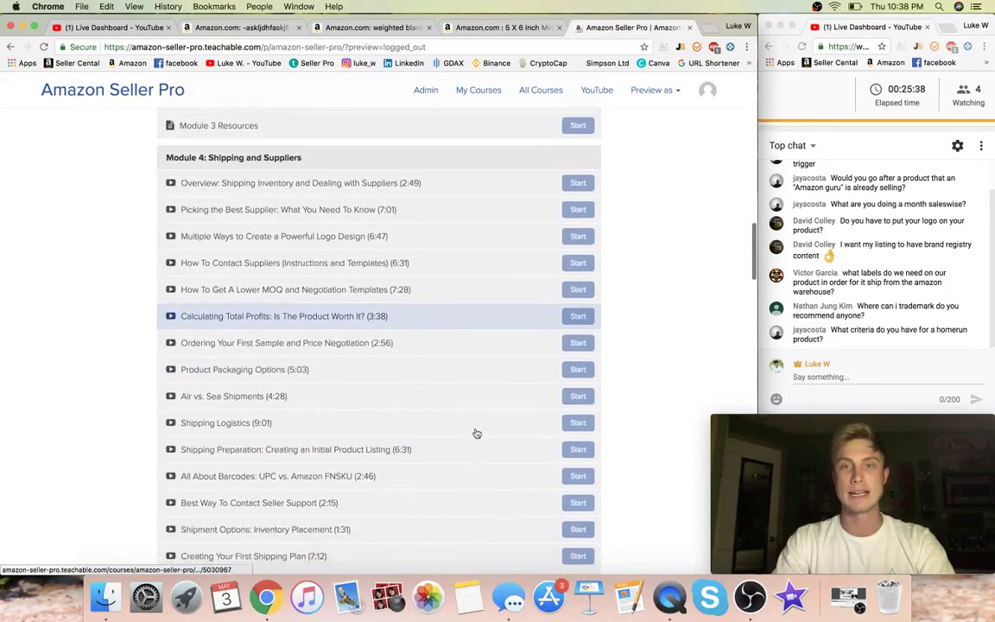
{"action": "scroll", "coordinate": [475, 433], "scroll_direction": "down", "scroll_amount": 10}
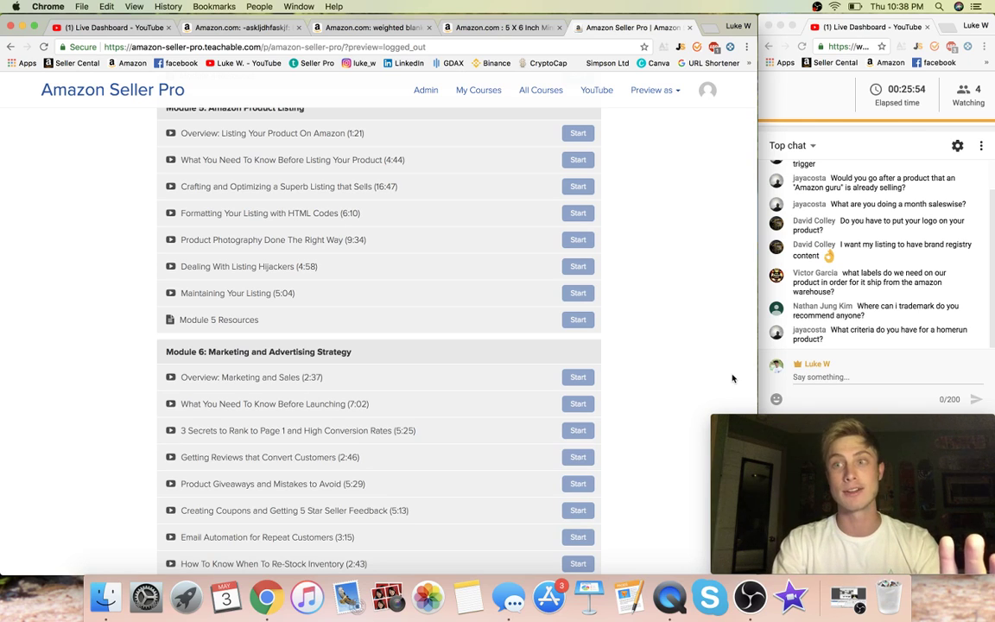
{"action": "scroll", "coordinate": [693, 289], "scroll_direction": "up", "scroll_amount": 4}
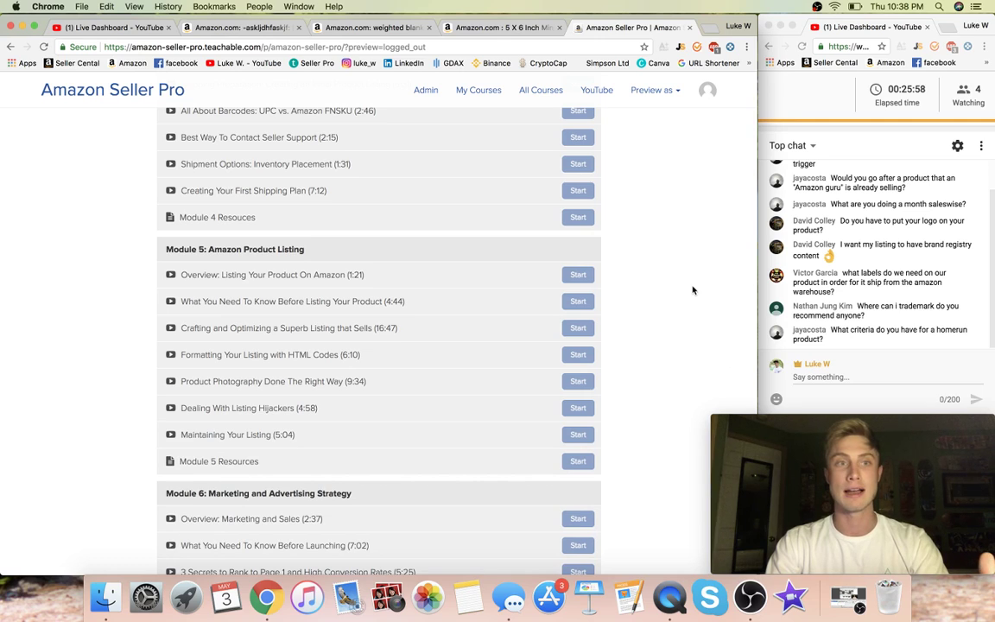
{"action": "scroll", "coordinate": [693, 290], "scroll_direction": "up", "scroll_amount": 8}
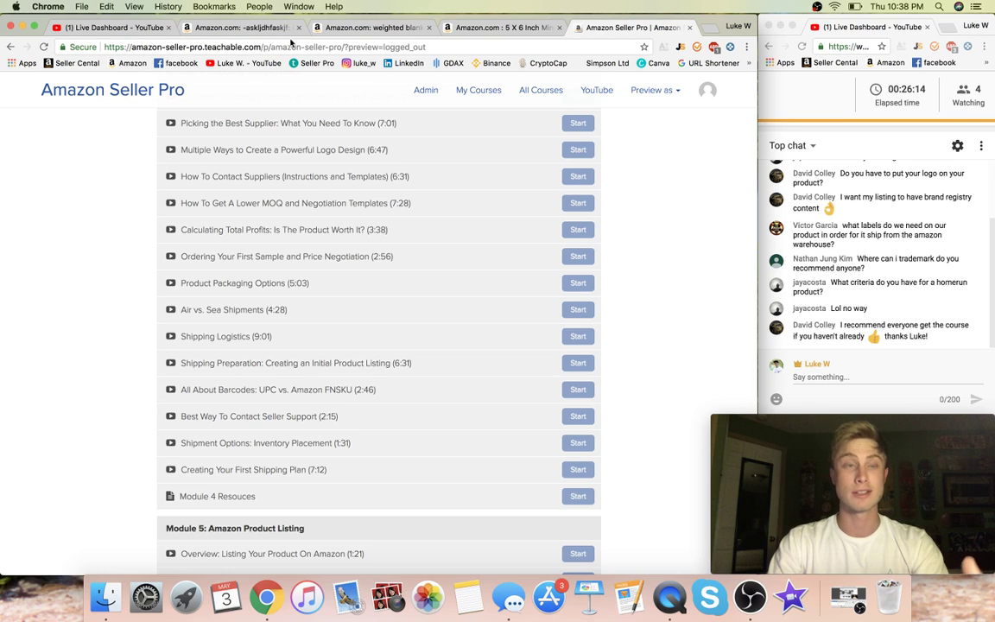
{"action": "scroll", "coordinate": [499, 197], "scroll_direction": "up", "scroll_amount": 10}
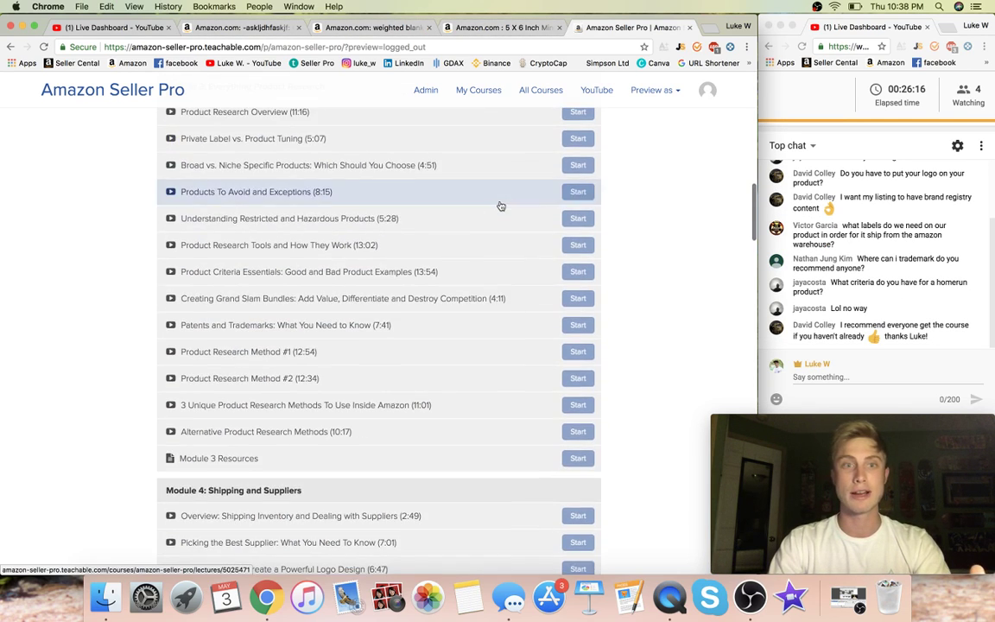
{"action": "scroll", "coordinate": [501, 206], "scroll_direction": "up", "scroll_amount": 10}
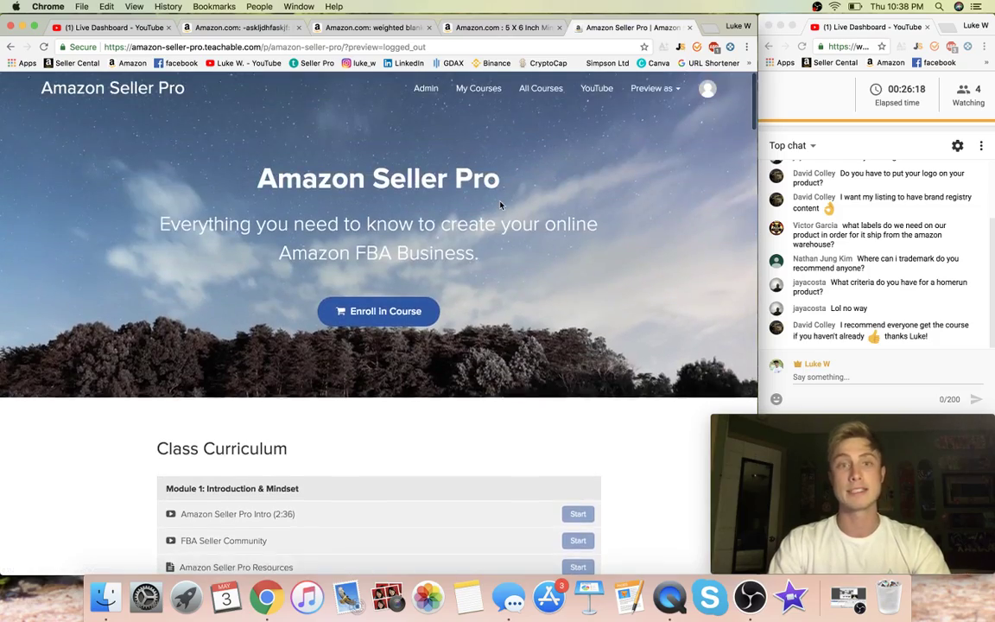
- Read the Amazon Seller Pro course description, the list of what students learn and the refund policy
{"action": "scroll", "coordinate": [499, 205], "scroll_direction": "down", "scroll_amount": 20}
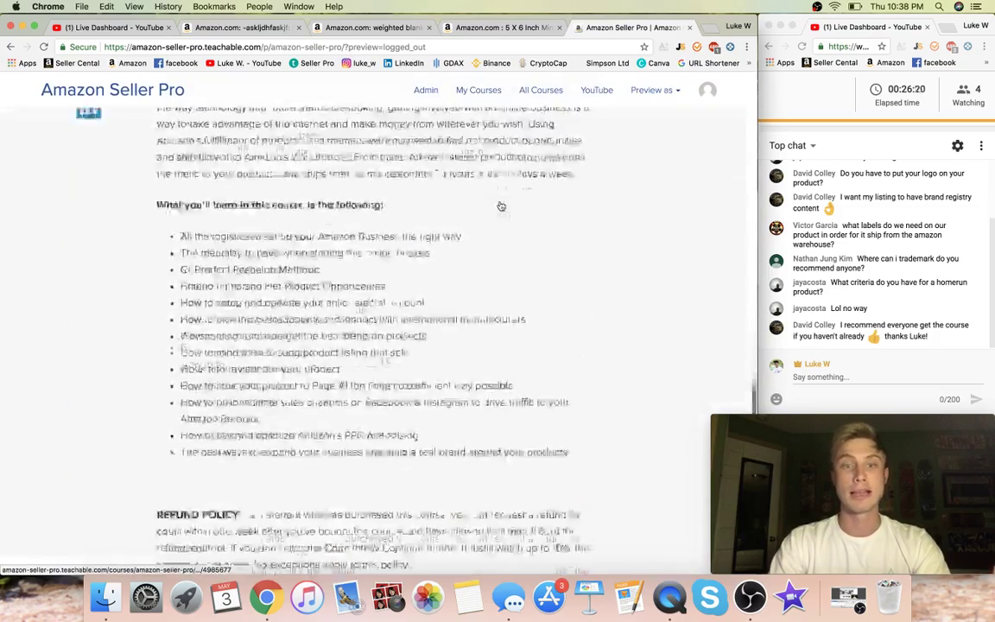
{"action": "scroll", "coordinate": [500, 205], "scroll_direction": "up", "scroll_amount": 4}
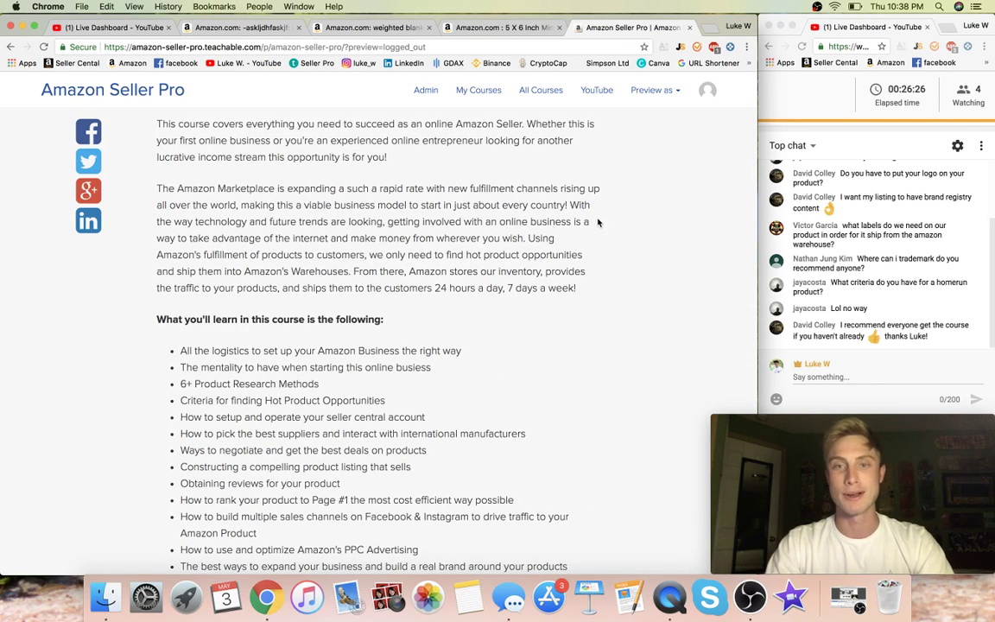
{"action": "scroll", "coordinate": [662, 305], "scroll_direction": "down", "scroll_amount": 2}
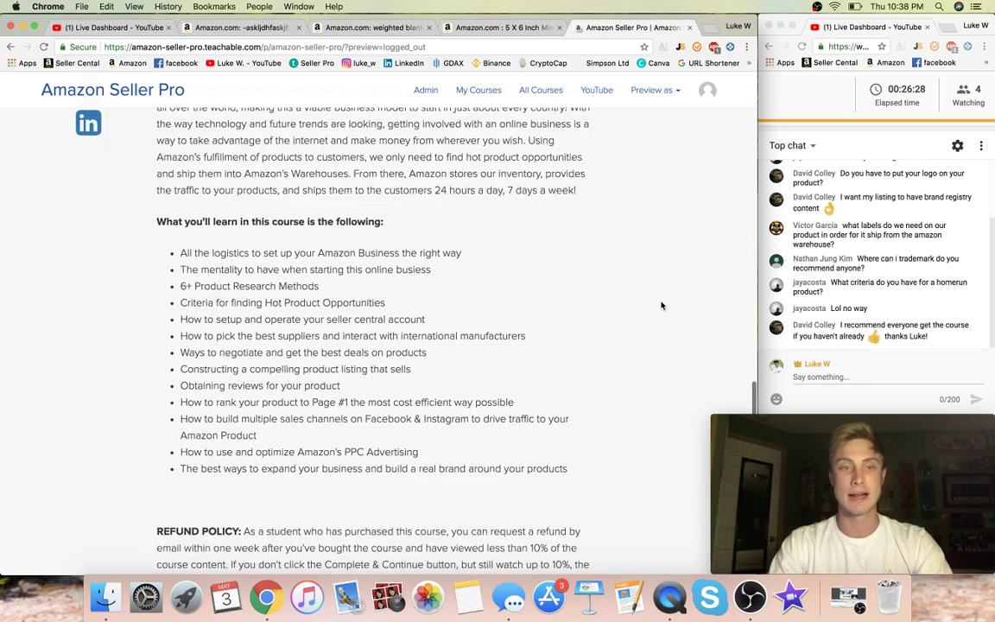
{"action": "scroll", "coordinate": [662, 306], "scroll_direction": "up", "scroll_amount": 3}
{"action": "scroll", "coordinate": [662, 306], "scroll_direction": "down", "scroll_amount": 4}
{"action": "scroll", "coordinate": [662, 306], "scroll_direction": "down", "scroll_amount": 2}
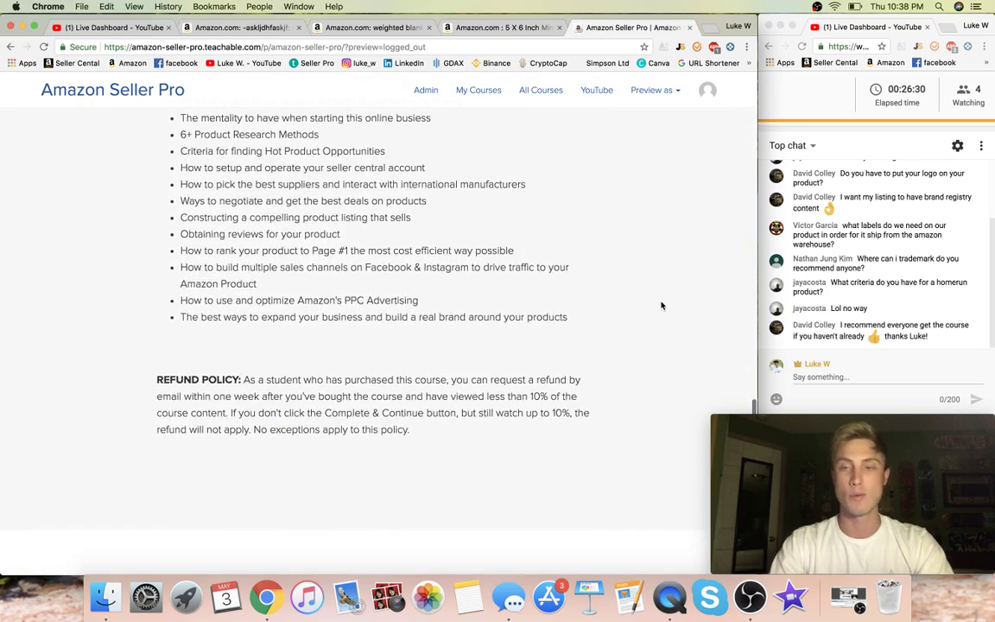
{"action": "scroll", "coordinate": [662, 306], "scroll_direction": "up", "scroll_amount": 3}
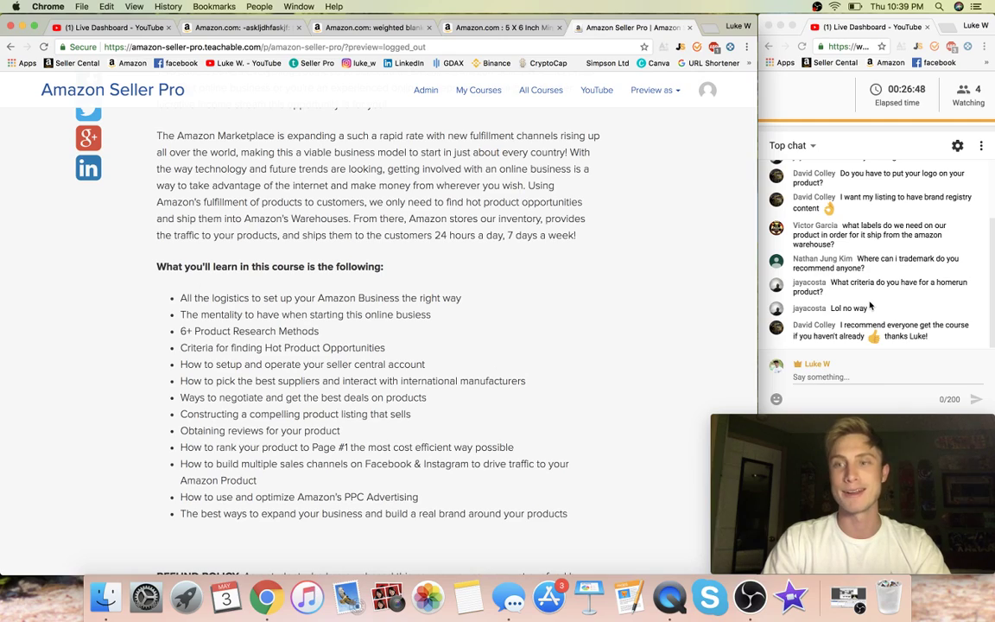
- Check the course's enrollment plans and return to the start of the class curriculum
{"action": "scroll", "coordinate": [577, 314], "scroll_direction": "down", "scroll_amount": 10}
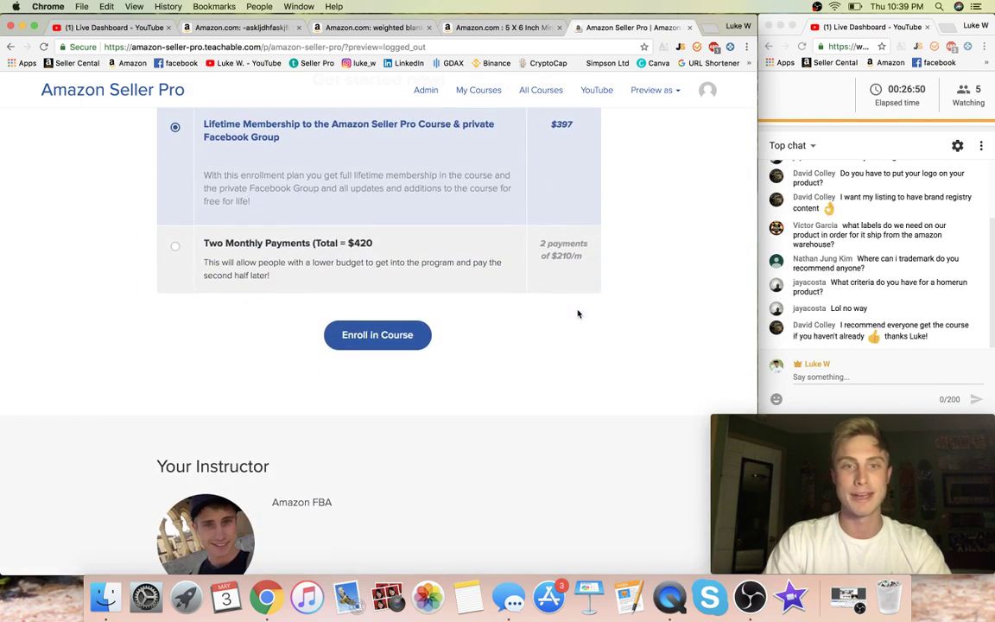
{"action": "scroll", "coordinate": [578, 313], "scroll_direction": "down", "scroll_amount": 3}
{"action": "scroll", "coordinate": [578, 313], "scroll_direction": "up", "scroll_amount": 15}
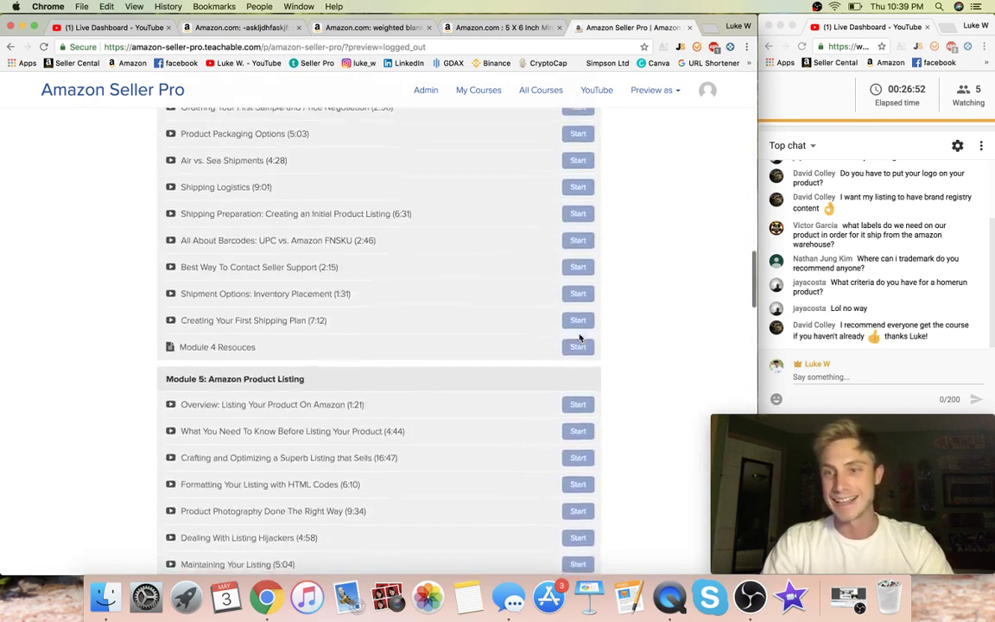
{"action": "scroll", "coordinate": [580, 339], "scroll_direction": "up", "scroll_amount": 1}
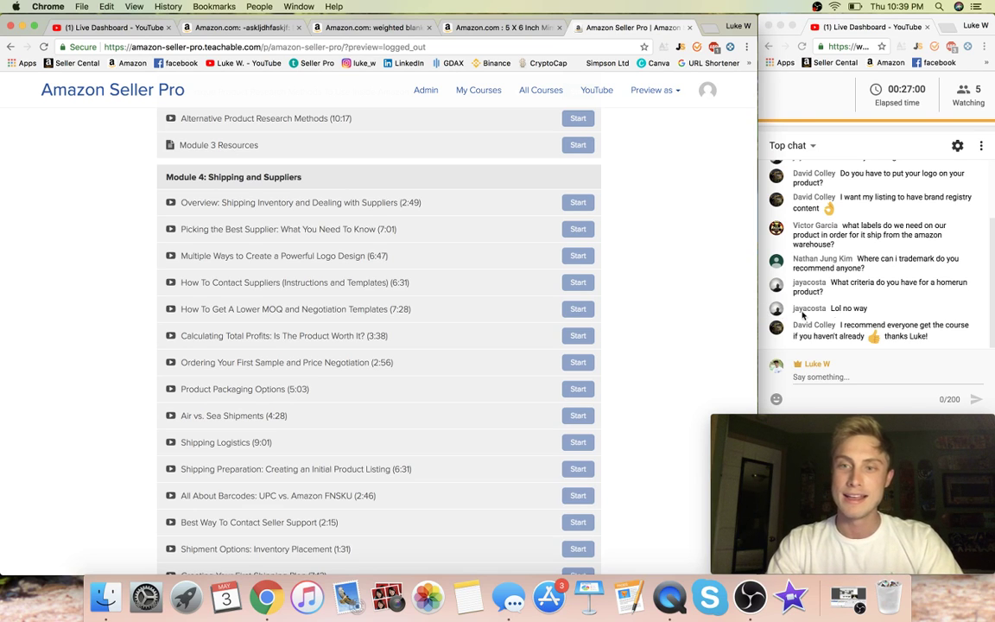
{"action": "scroll", "coordinate": [595, 277], "scroll_direction": "up", "scroll_amount": 15}
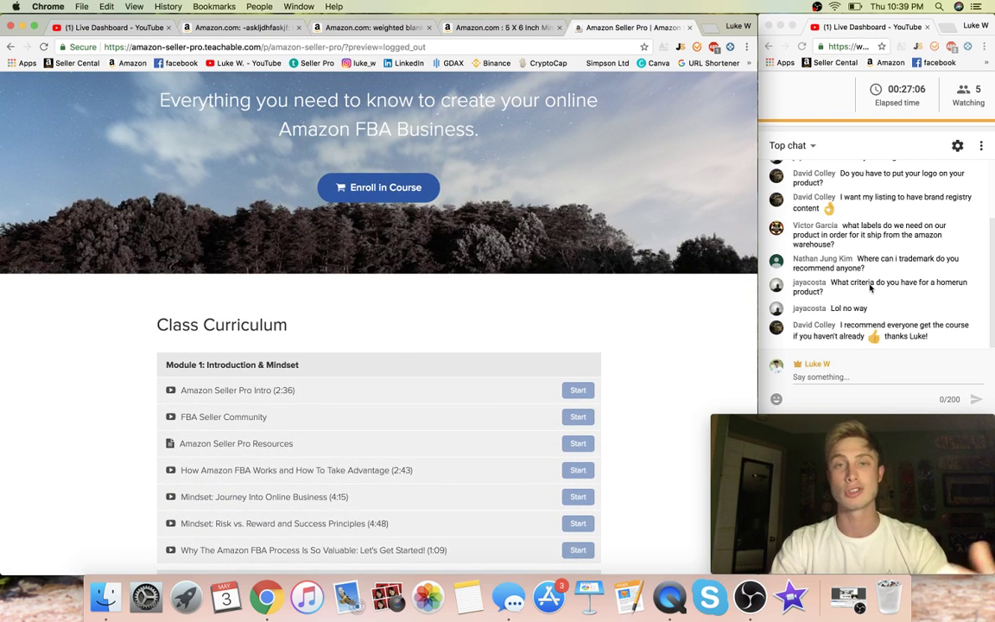
- Check the YouTube live dashboard and glance through the pet supplies and weighted blanket search results
{"action": "left_click", "coordinate": [111, 27]}
{"action": "scroll", "coordinate": [291, 229], "scroll_direction": "down", "scroll_amount": 3}
{"action": "scroll", "coordinate": [291, 229], "scroll_direction": "up", "scroll_amount": 3}
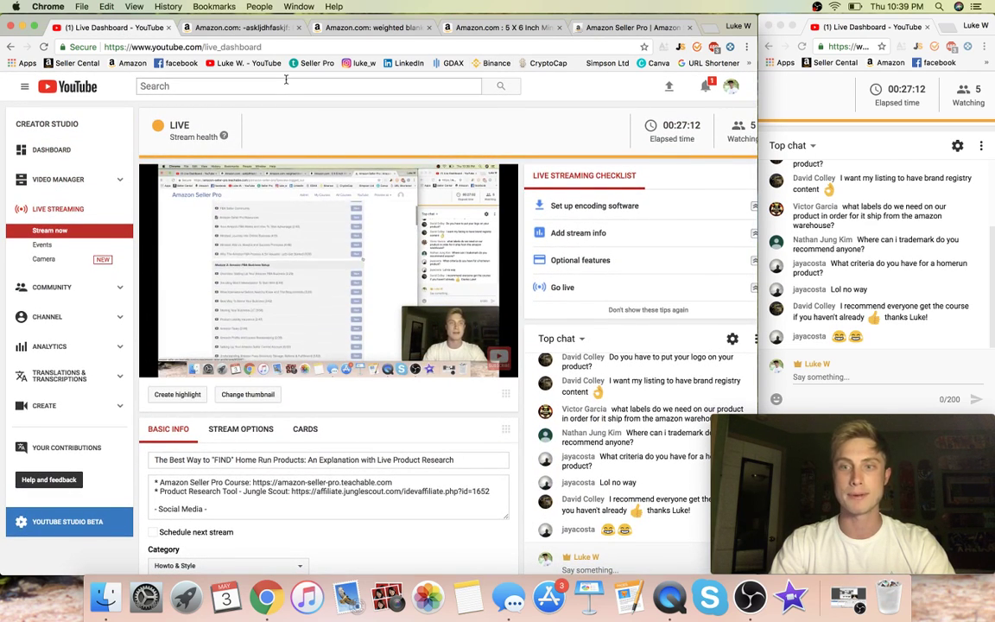
{"action": "left_click", "coordinate": [229, 28]}
{"action": "scroll", "coordinate": [266, 296], "scroll_direction": "up", "scroll_amount": 10}
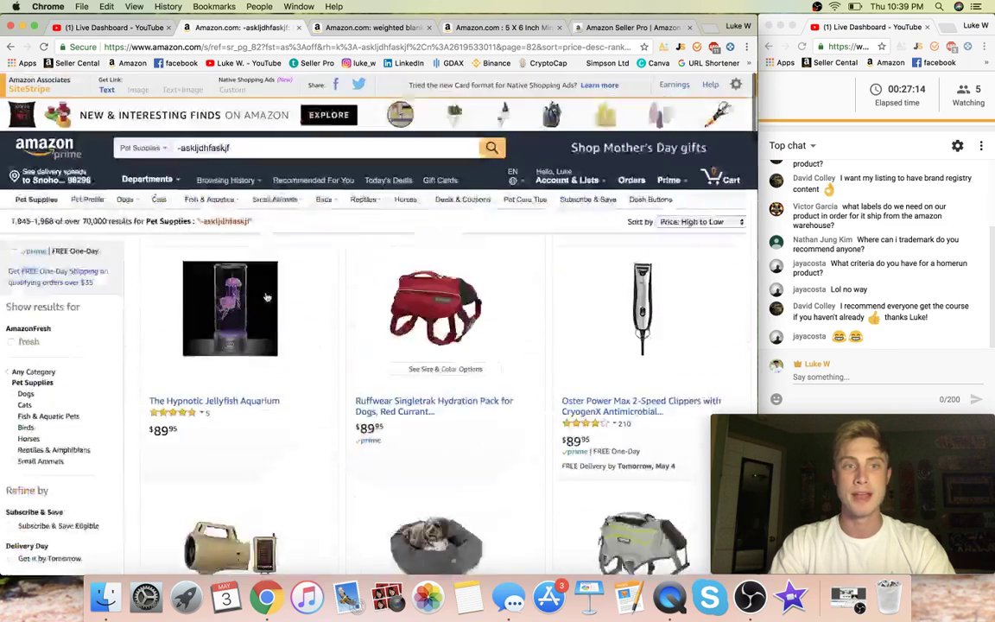
{"action": "left_click", "coordinate": [371, 29]}
{"action": "scroll", "coordinate": [419, 352], "scroll_direction": "down", "scroll_amount": 5}
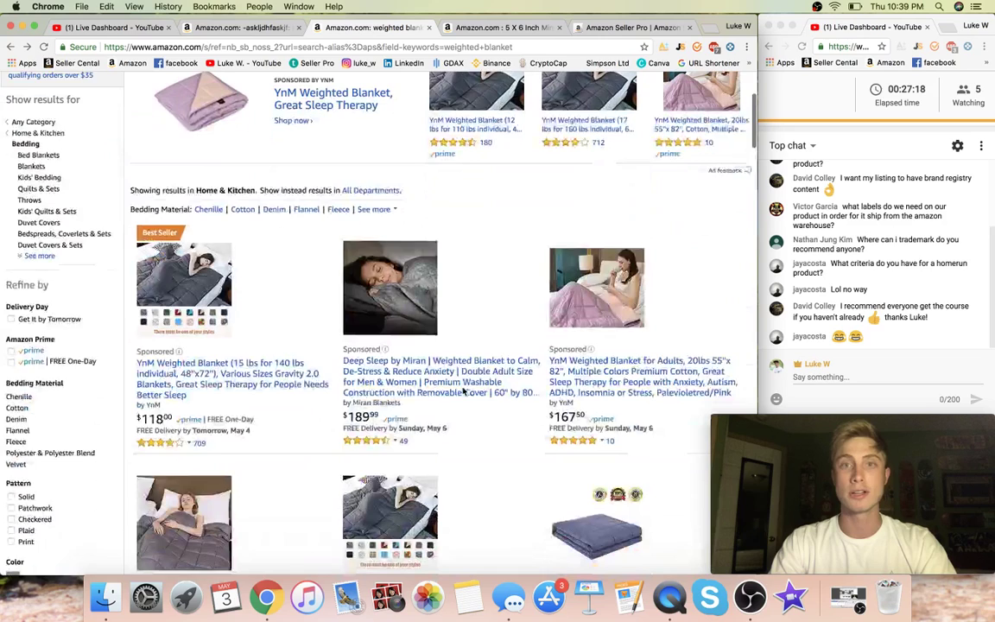
- Switch to the 5 x 6 inch tabletop chalkboard sign listing and read its customer questions, answers and reviews
{"action": "left_click", "coordinate": [517, 28]}
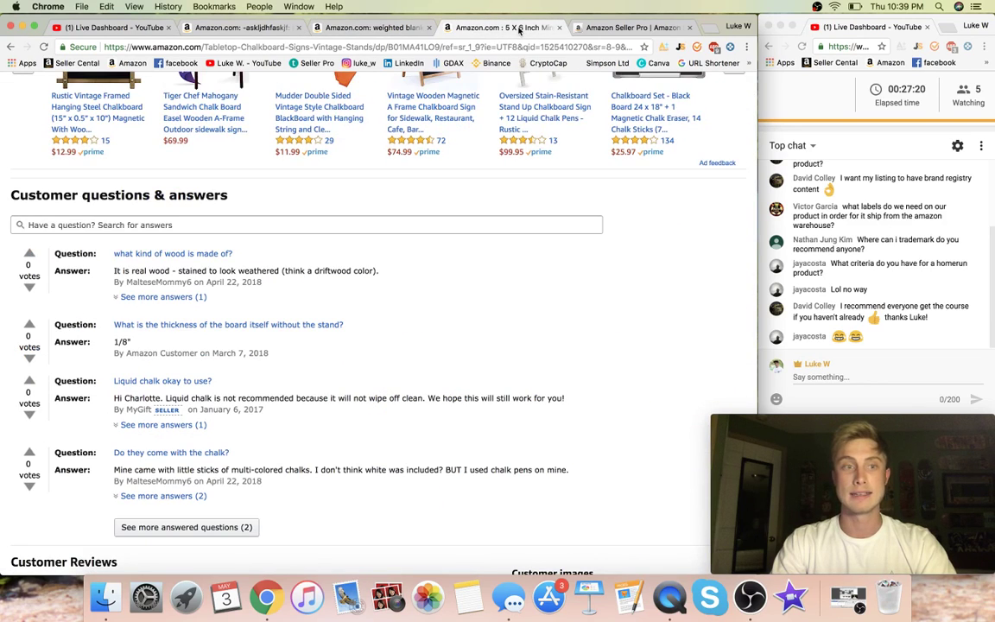
{"action": "scroll", "coordinate": [532, 318], "scroll_direction": "down", "scroll_amount": 2}
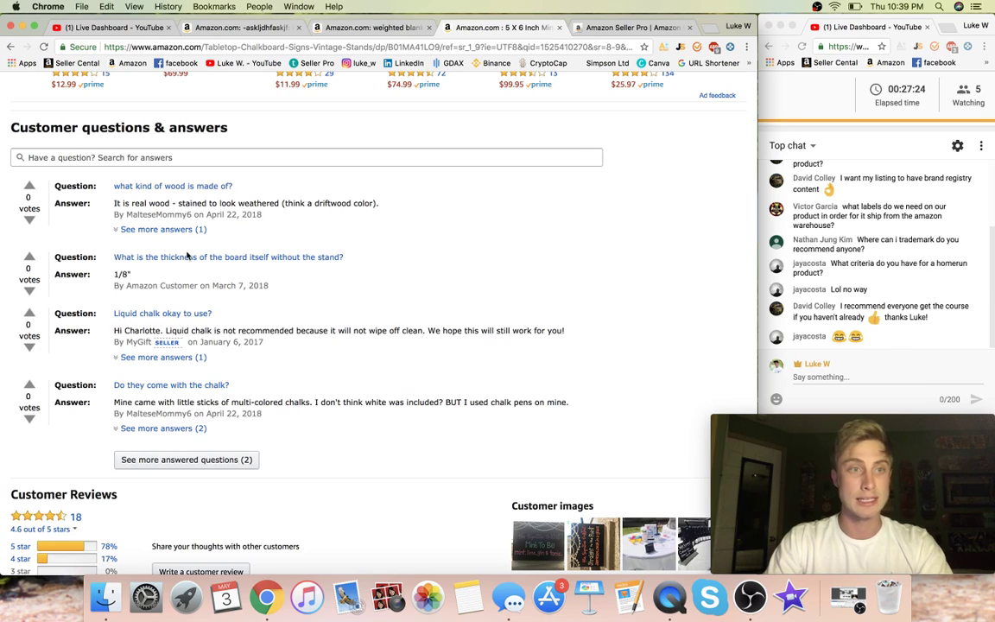
{"action": "scroll", "coordinate": [183, 344], "scroll_direction": "down", "scroll_amount": 3}
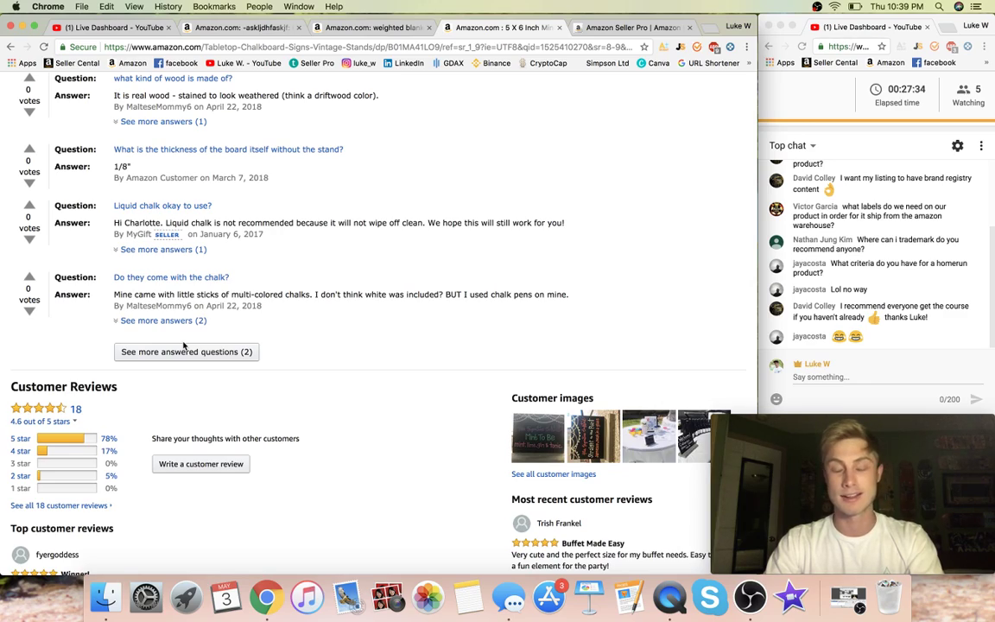
{"action": "scroll", "coordinate": [183, 346], "scroll_direction": "down", "scroll_amount": 10}
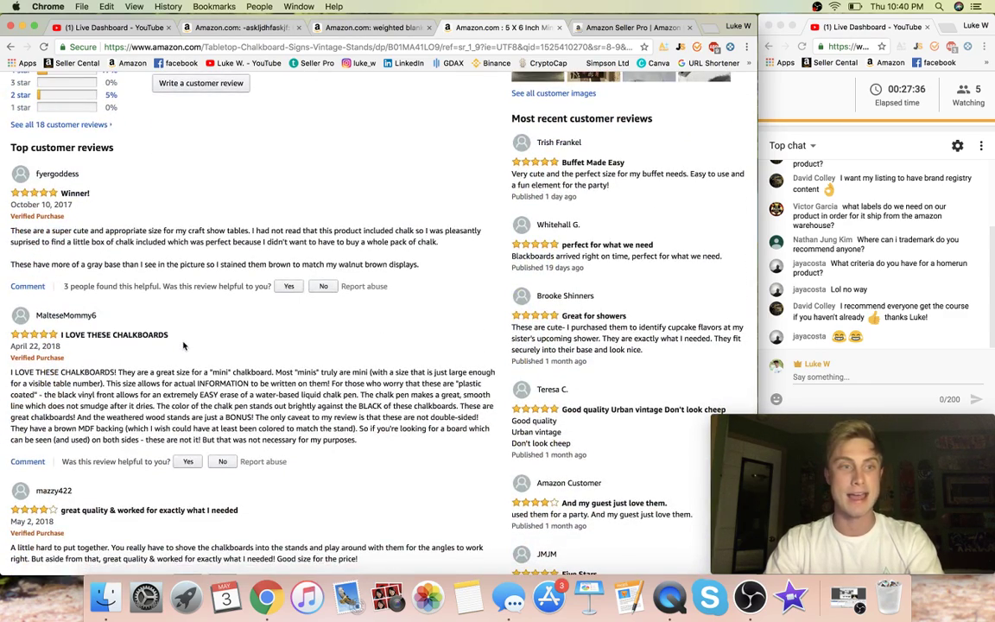
- Filter the chalkboard sign's customer reviews to 2 star only, read the critical review, and close the listing
{"action": "scroll", "coordinate": [224, 279], "scroll_direction": "down", "scroll_amount": 4}
{"action": "scroll", "coordinate": [224, 279], "scroll_direction": "up", "scroll_amount": 5}
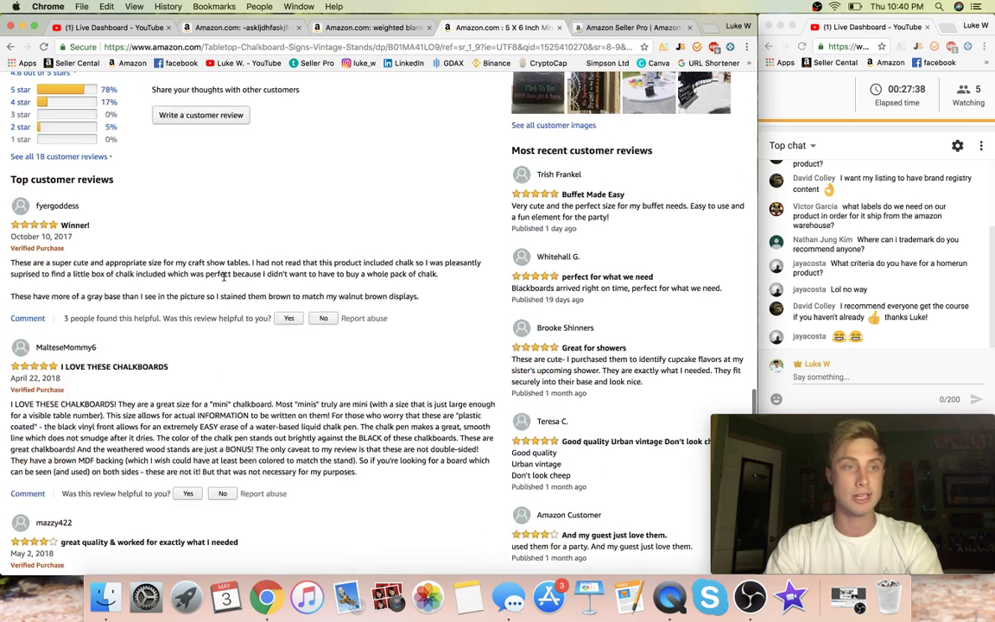
{"action": "left_click", "coordinate": [52, 128]}
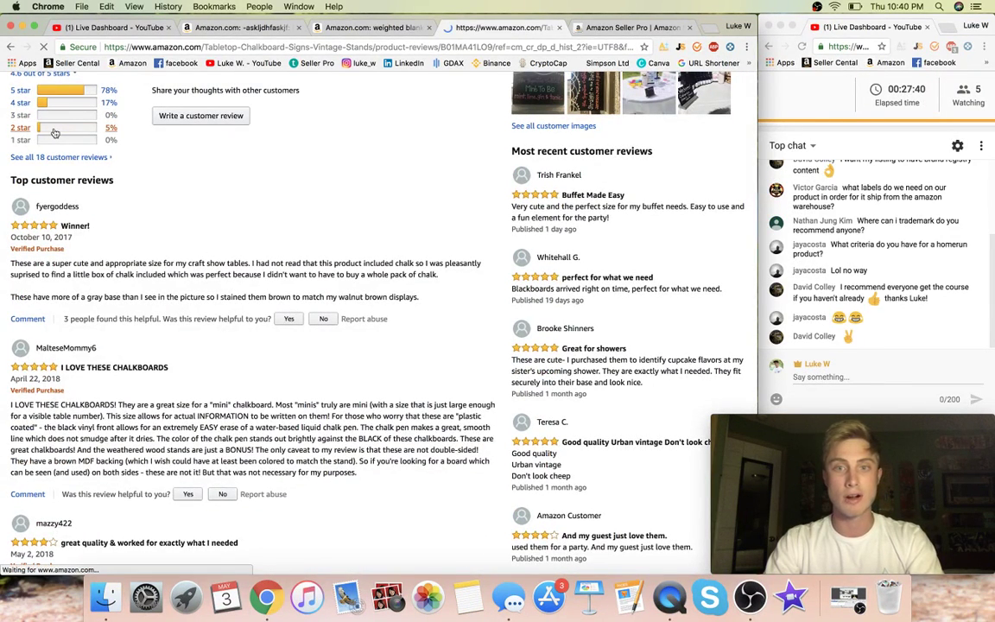
{"action": "left_click_drag", "start_coordinate": [11, 233], "coordinate": [261, 243]}
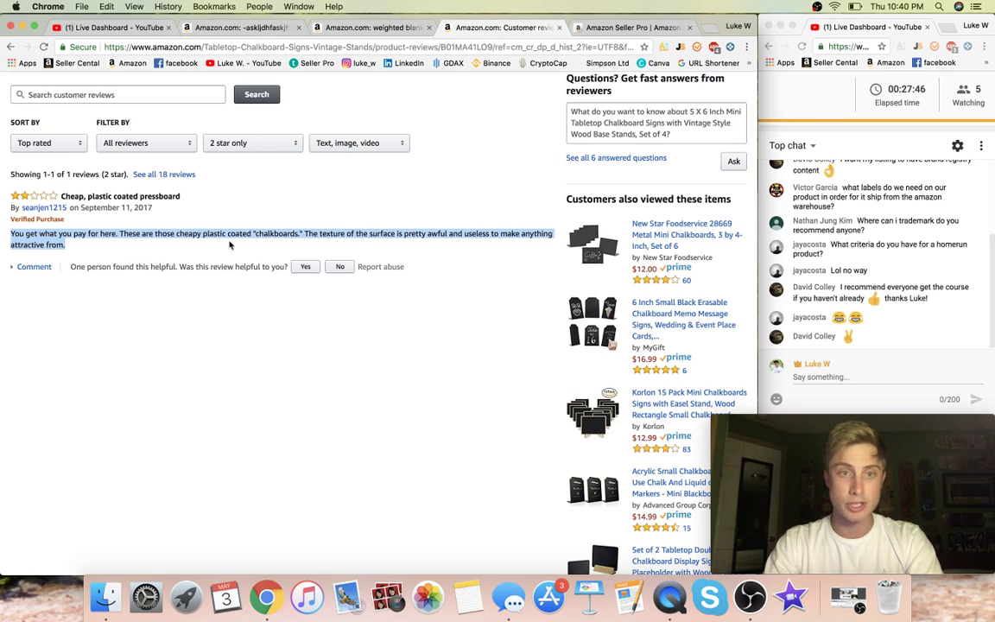
{"action": "left_click", "coordinate": [481, 250]}
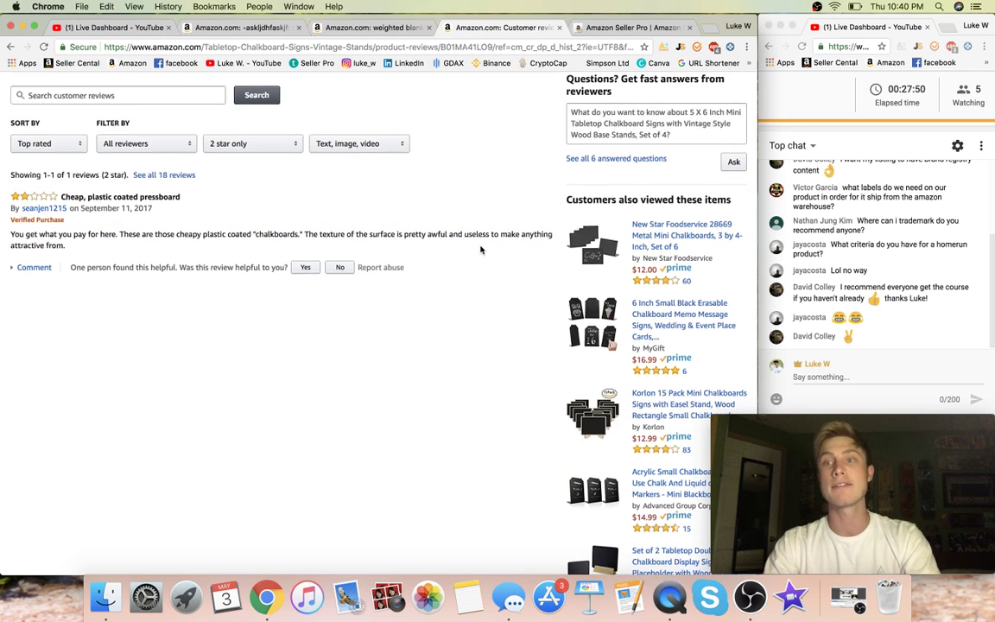
{"action": "scroll", "coordinate": [481, 250], "scroll_direction": "up", "scroll_amount": 2}
{"action": "scroll", "coordinate": [481, 250], "scroll_direction": "up", "scroll_amount": 5}
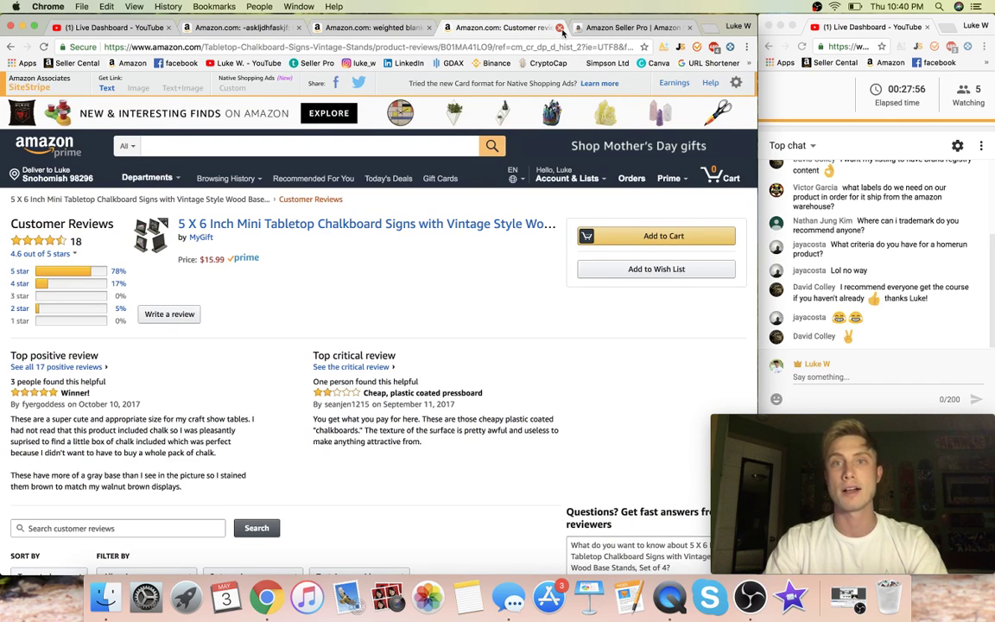
{"action": "left_click", "coordinate": [559, 28]}
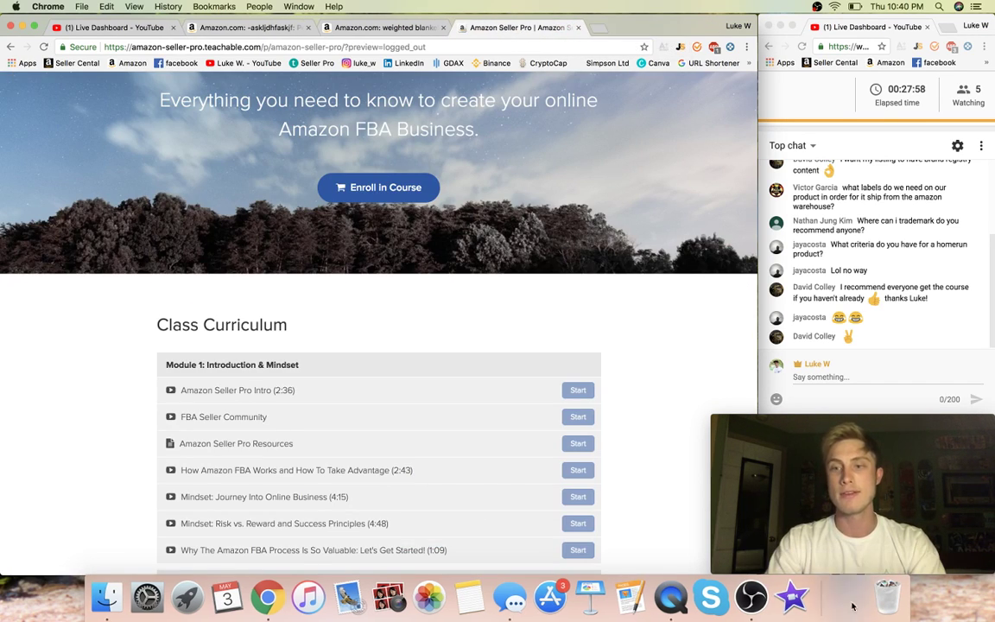
- Switch to OBS and move its window clear of the camera view, then enlarge the QuickTime Movie Recording window
{"action": "left_click", "coordinate": [750, 597]}
{"action": "left_click_drag", "start_coordinate": [540, 162], "coordinate": [276, 191]}
{"action": "left_click", "coordinate": [796, 485]}
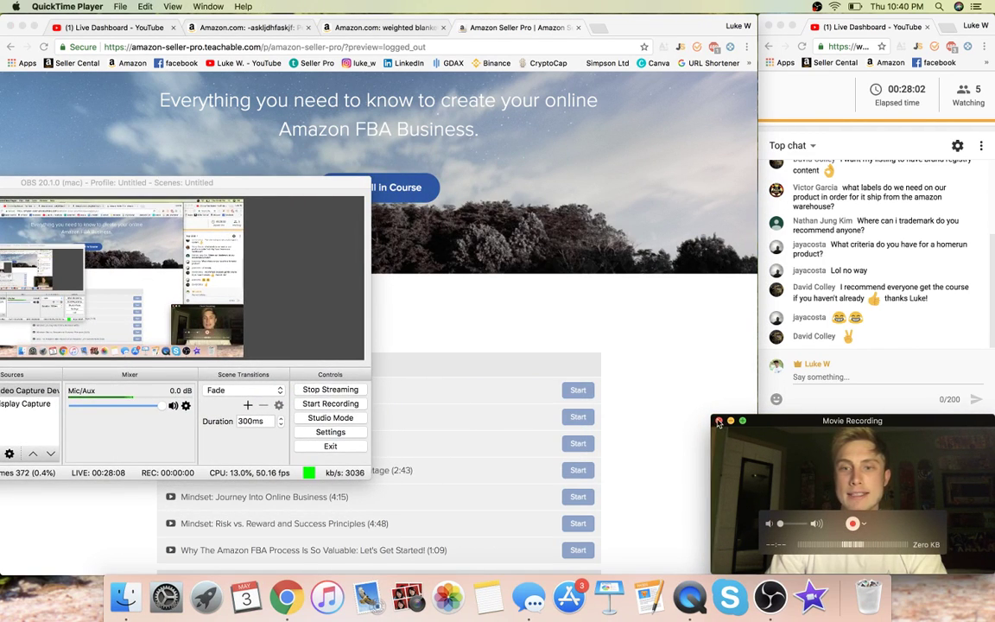
{"action": "left_click_drag", "start_coordinate": [711, 416], "coordinate": [400, 158]}
{"action": "mouse_move", "coordinate": [455, 251]}
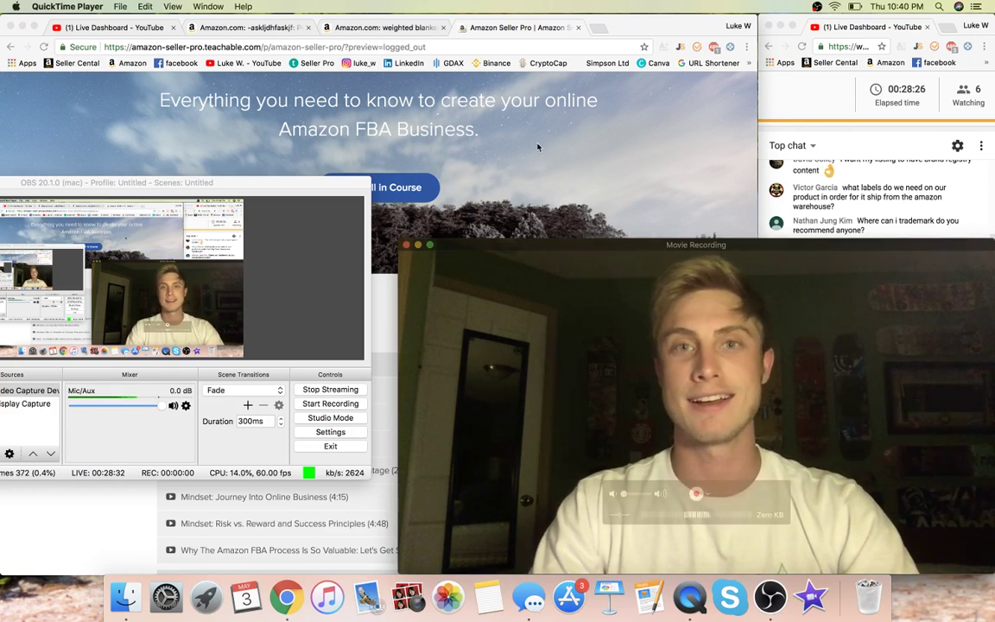
- Shrink the camera window to check the earlier live chat messages, and enlarge it again
{"action": "left_click_drag", "start_coordinate": [399, 240], "coordinate": [682, 397]}
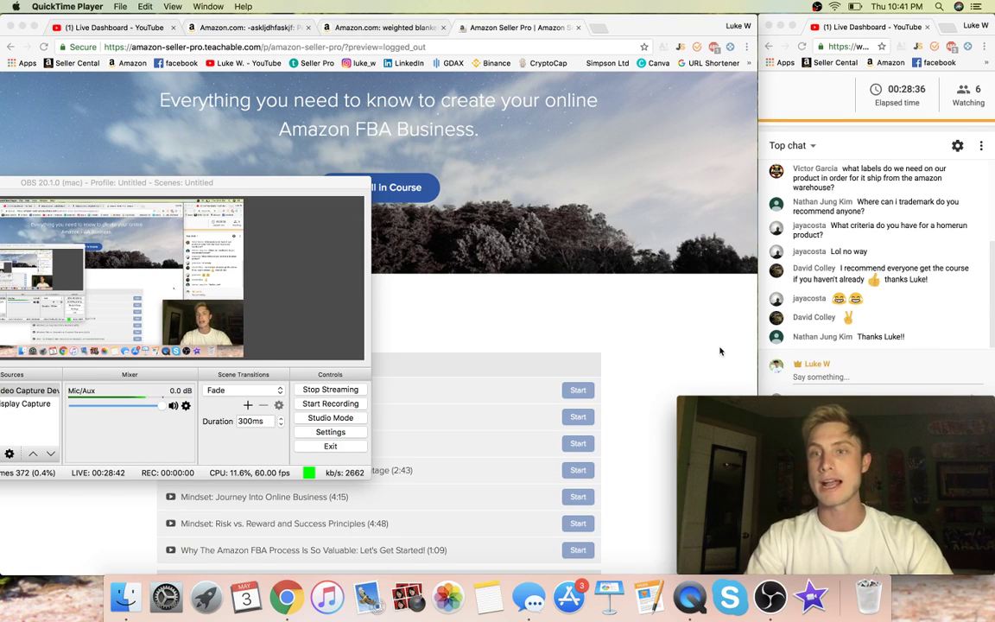
{"action": "scroll", "coordinate": [814, 265], "scroll_direction": "up", "scroll_amount": 3}
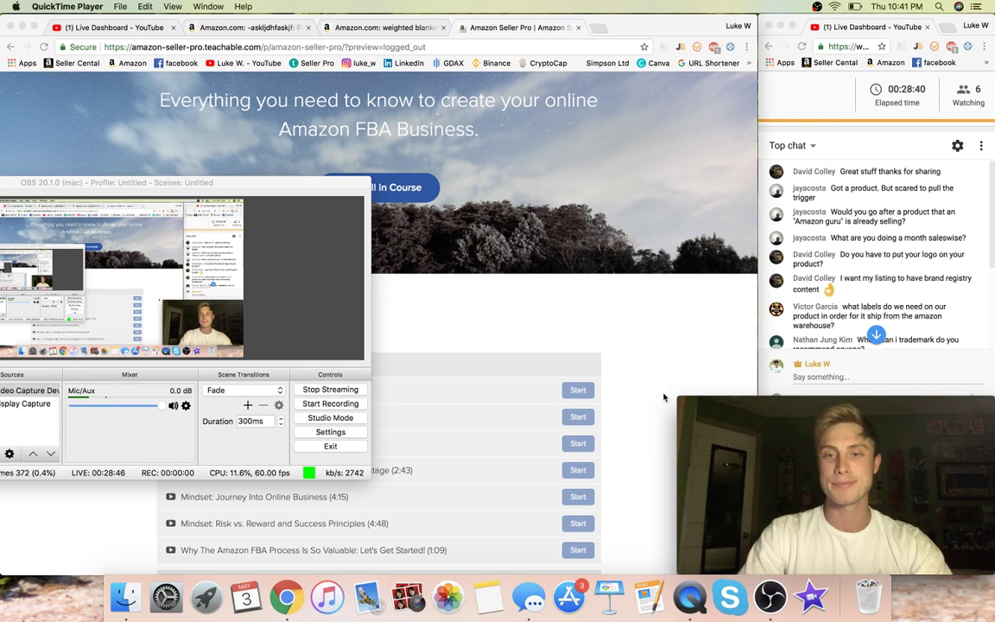
{"action": "left_click_drag", "start_coordinate": [678, 396], "coordinate": [373, 131]}
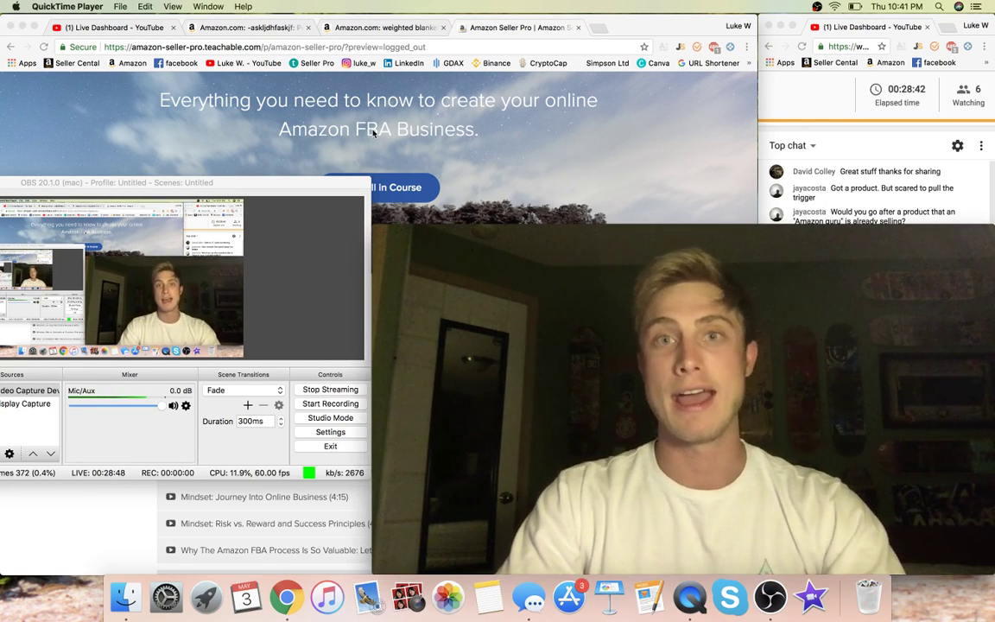